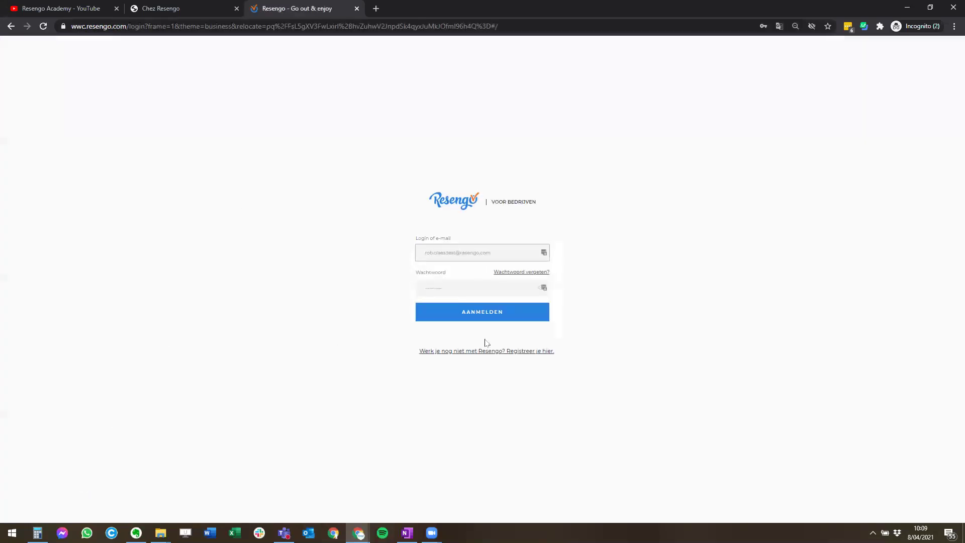
- Sign in to the business account with the login e-mail, dismissing the autofill suggestions
scroll(530, 330, up, 3)
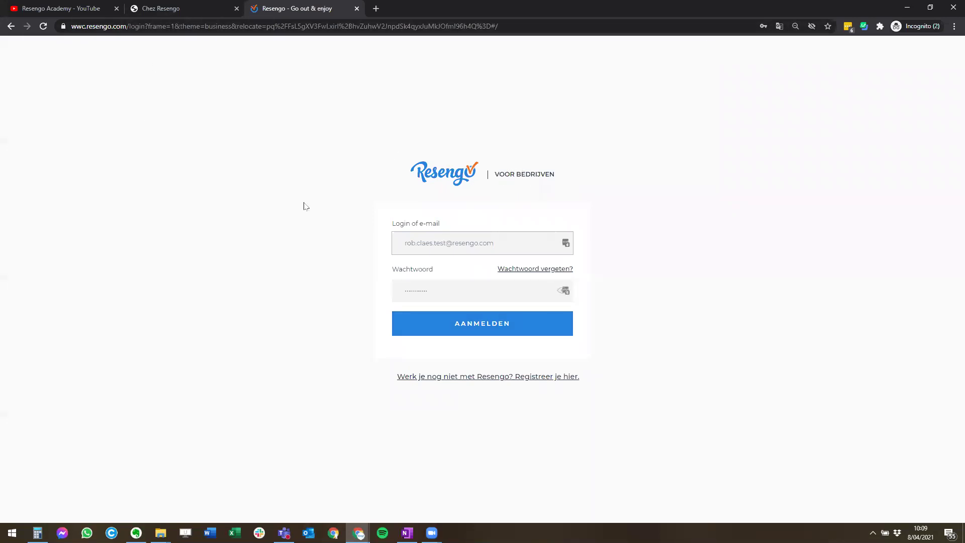
click(508, 246)
click(608, 276)
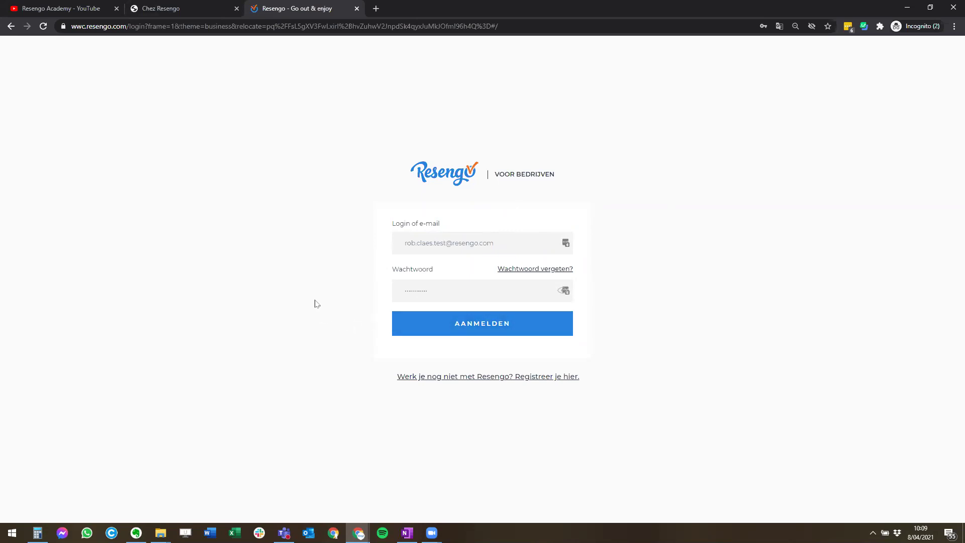
click(445, 331)
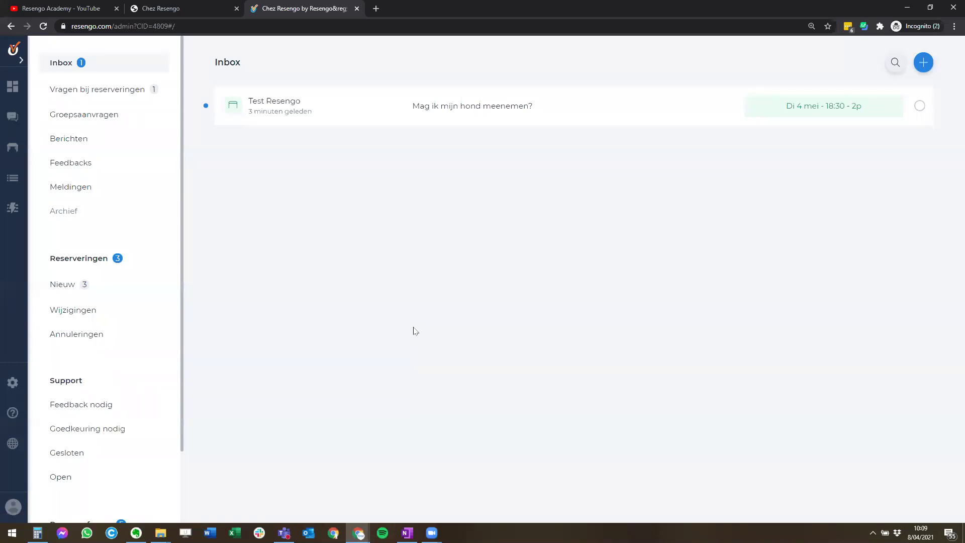
- Zoom in, open the Inbox and filter it to Vragen bij reserveringen
key(ctrl+plus)
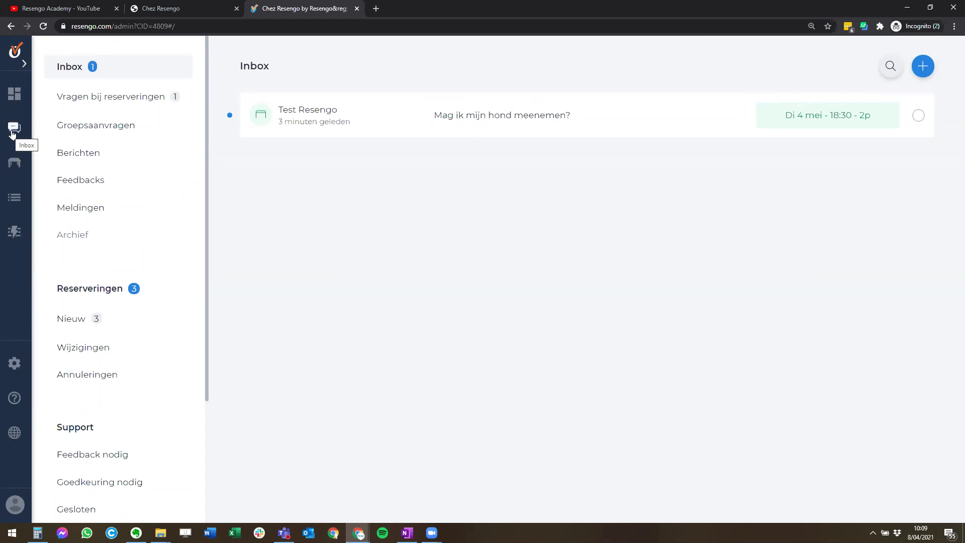
click(13, 133)
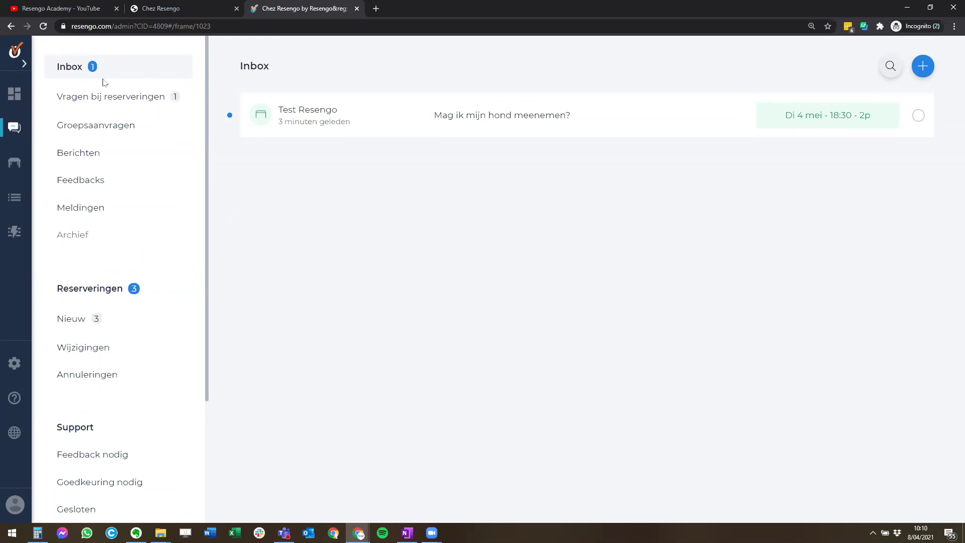
scroll(123, 357, down, 1)
scroll(123, 357, down, 2)
scroll(114, 375, up, 3)
scroll(96, 321, down, 3)
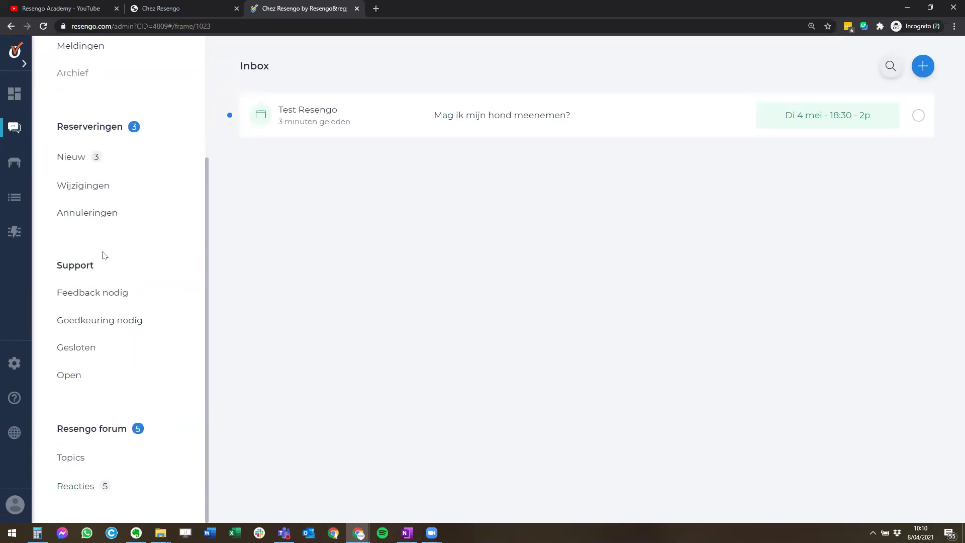
scroll(97, 251, up, 3)
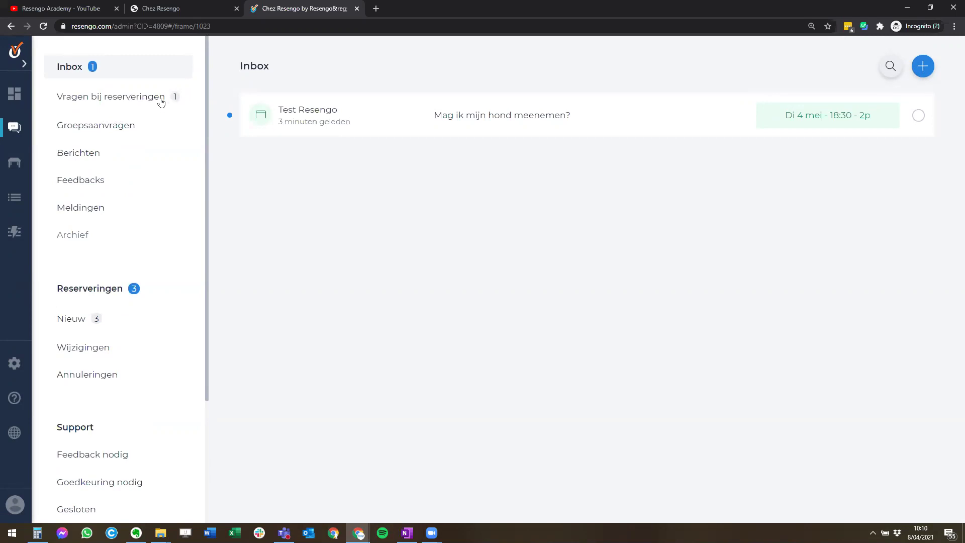
click(134, 102)
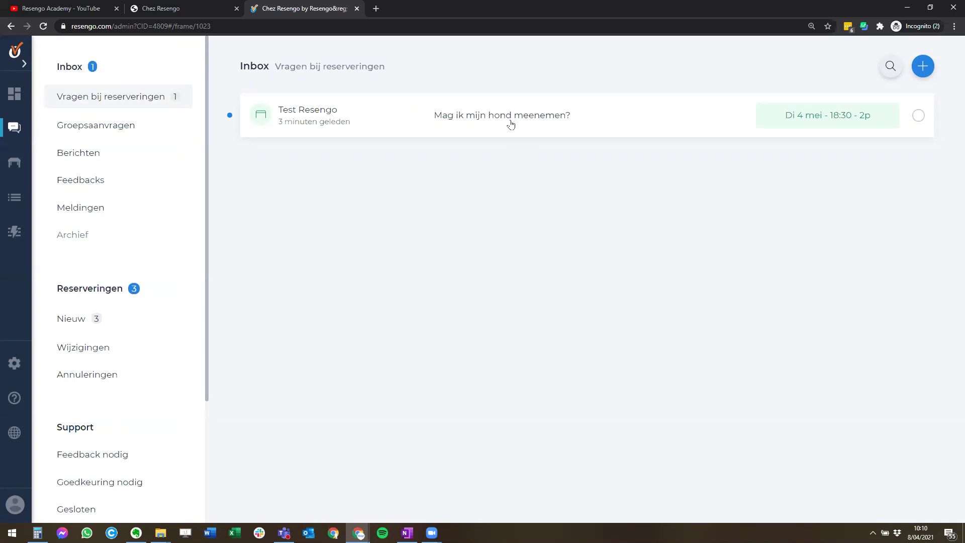
- Reply 'Ja dat is zeker mogelijk' to the guest's dog question and send it
click(472, 121)
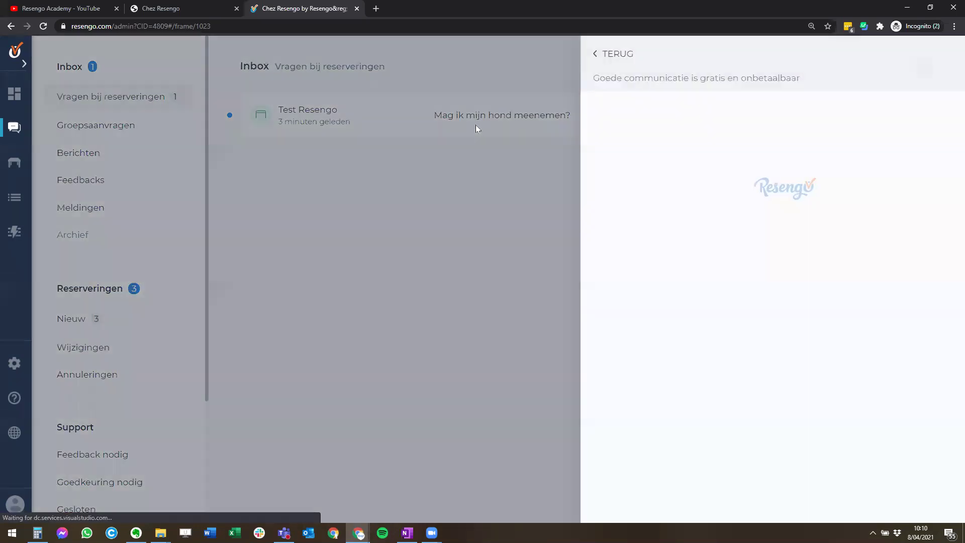
text(Ja dat is zeker mogelijk.)
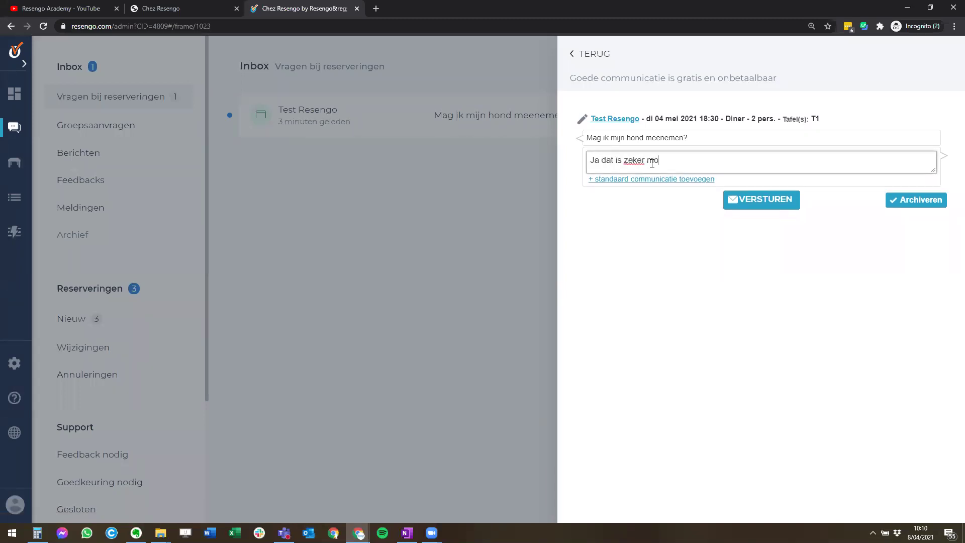
click(761, 202)
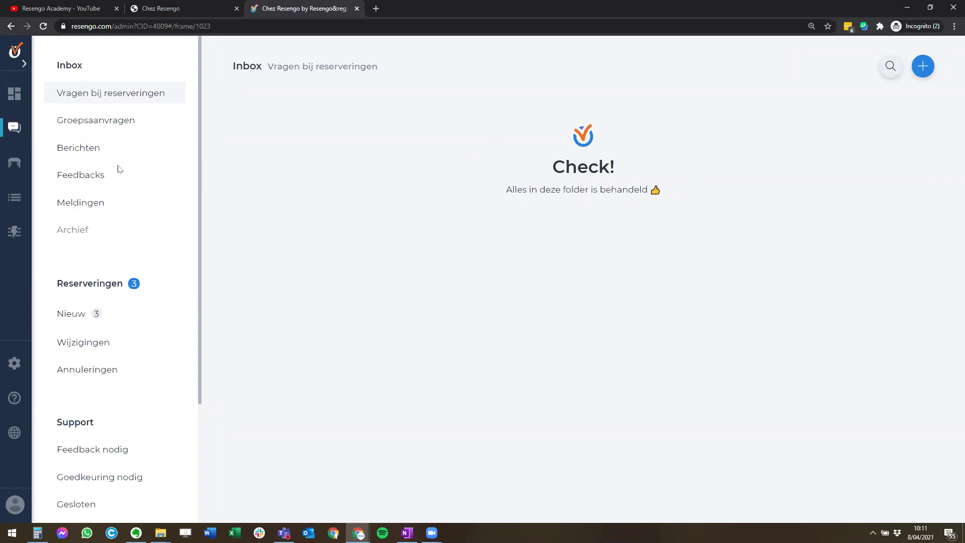
- Open Reserveringen > Nieuw, check Wijzigingen, then look over each new booking row
click(133, 283)
click(89, 314)
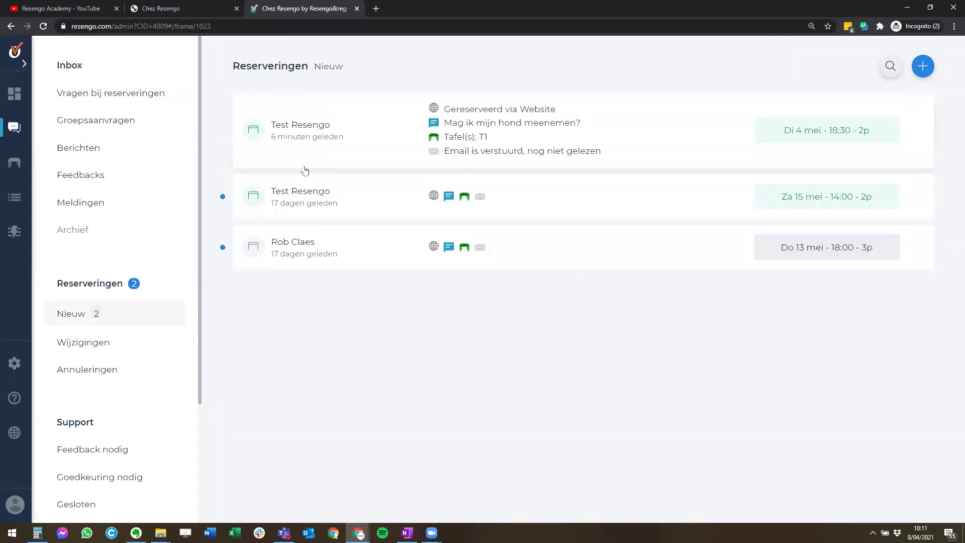
mouse_move(307, 215)
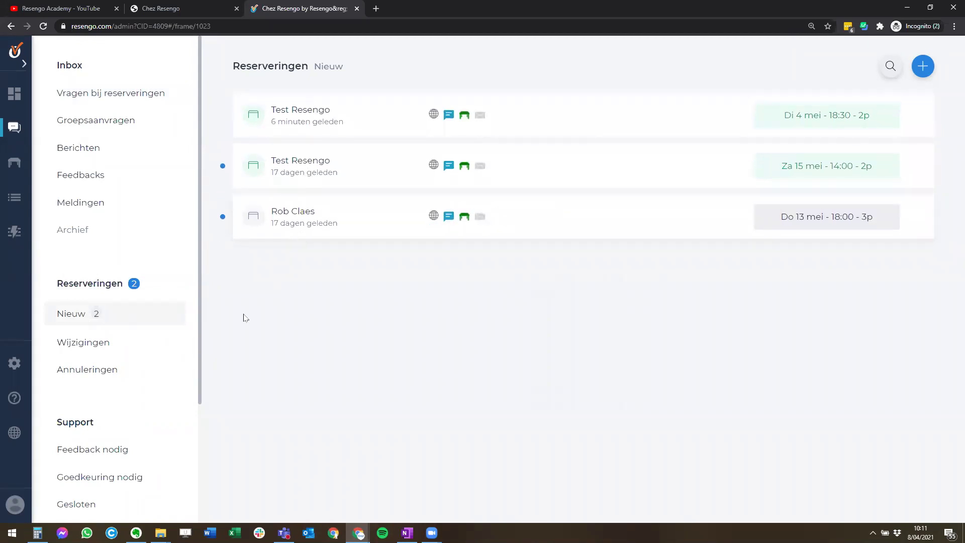
click(99, 351)
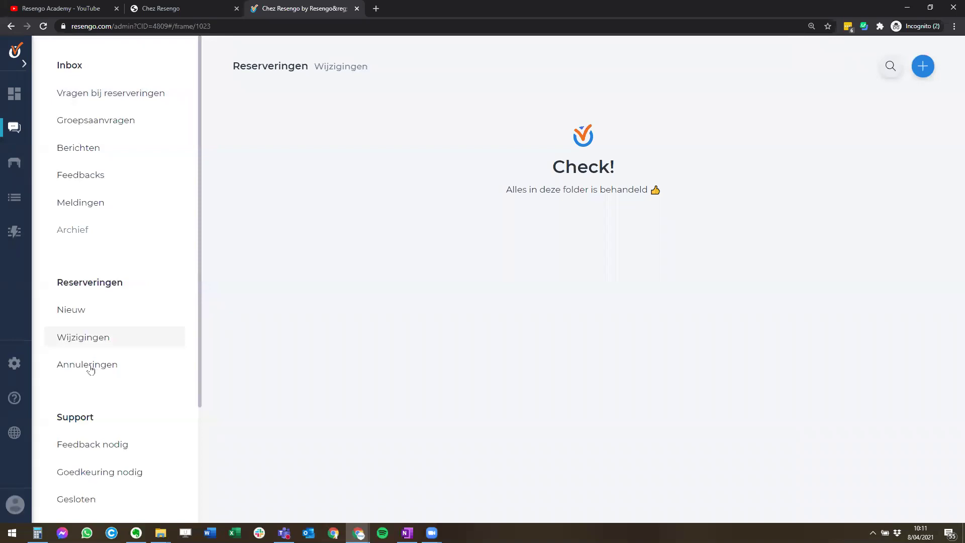
click(98, 315)
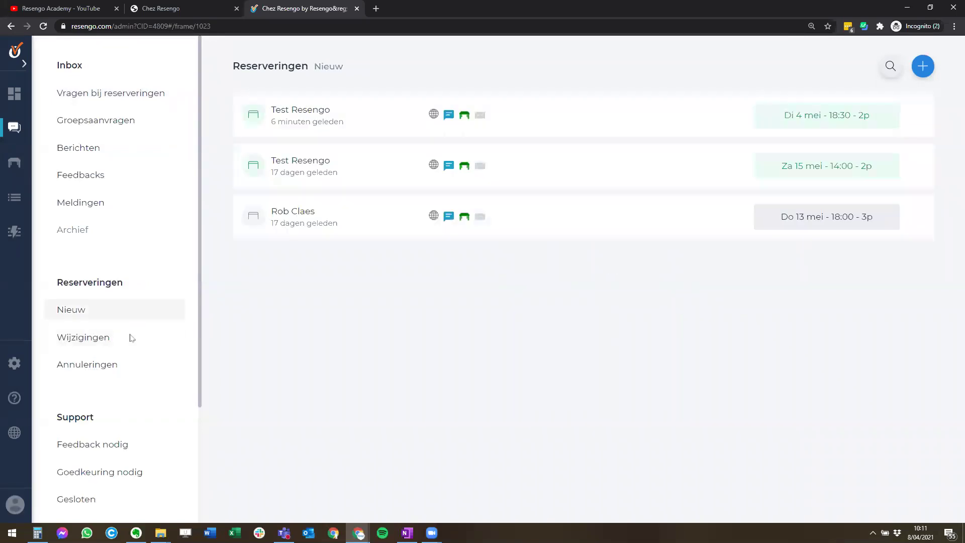
mouse_move(381, 223)
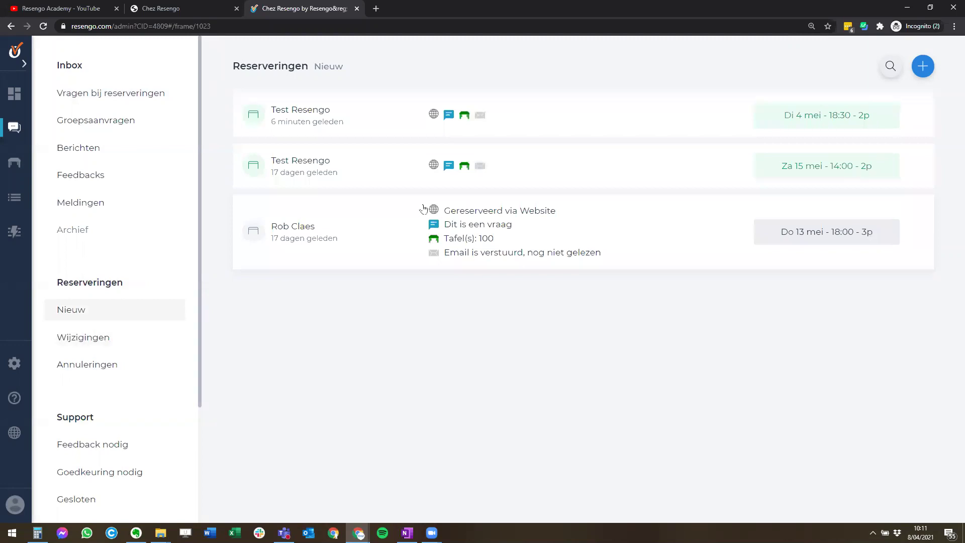
mouse_move(455, 180)
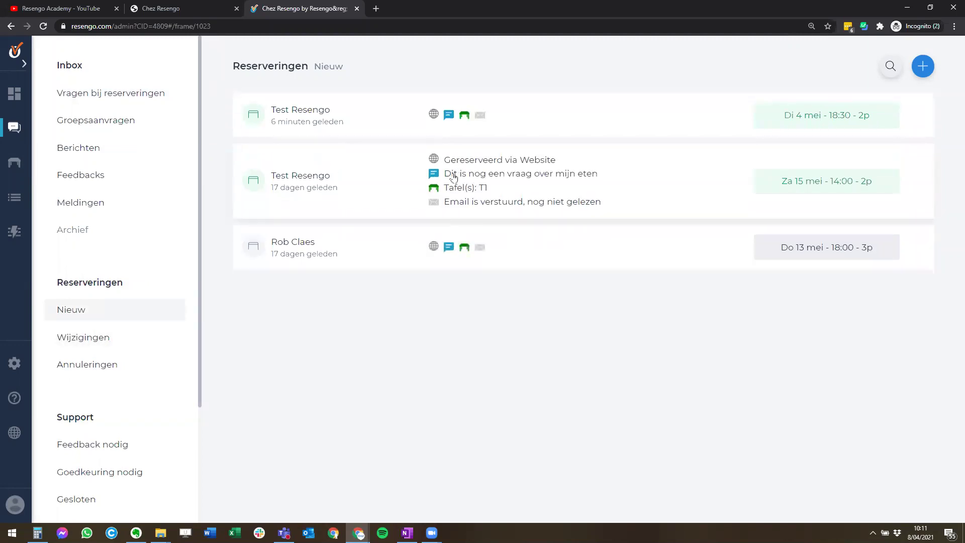
mouse_move(488, 124)
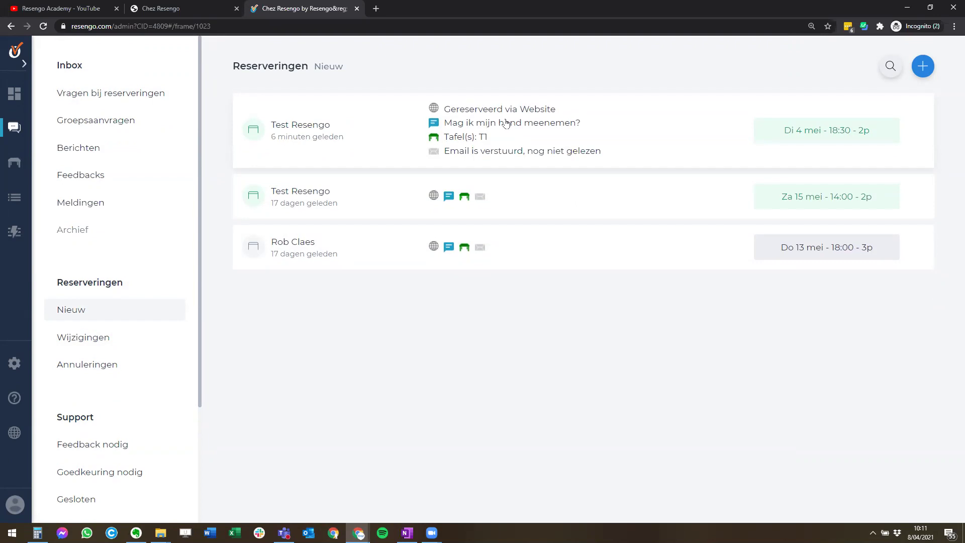
- Change the Di 4 mei 18:30 booking's Aantal personen to 3 and save it
click(506, 123)
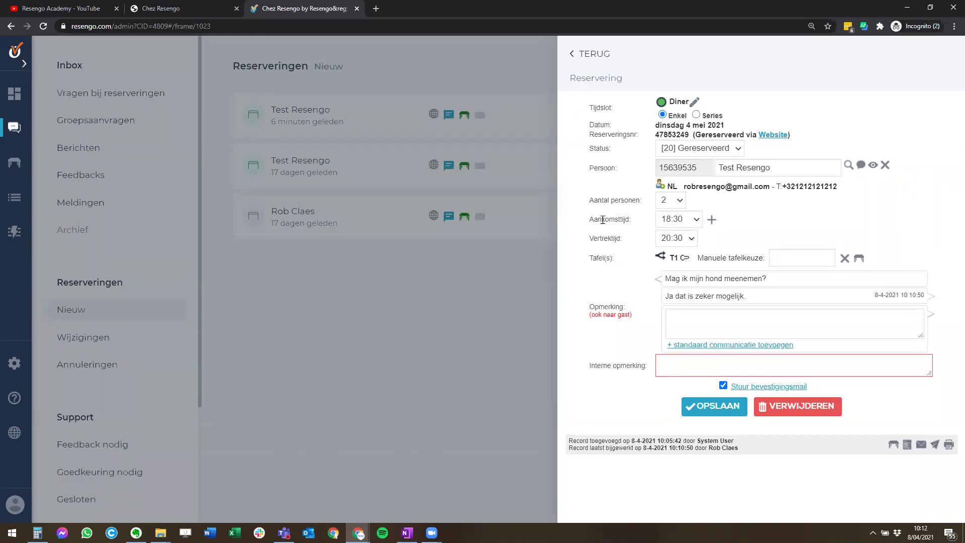
click(672, 204)
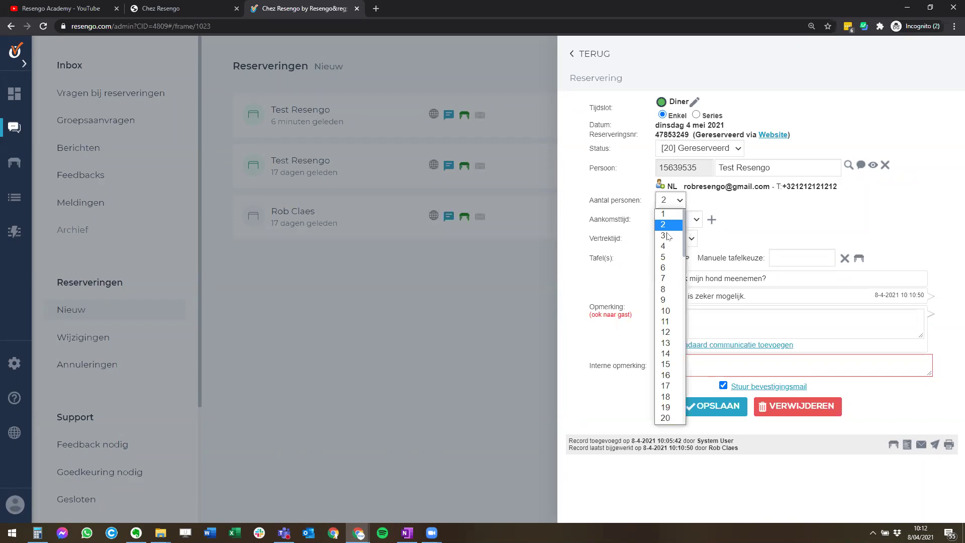
click(667, 236)
click(714, 406)
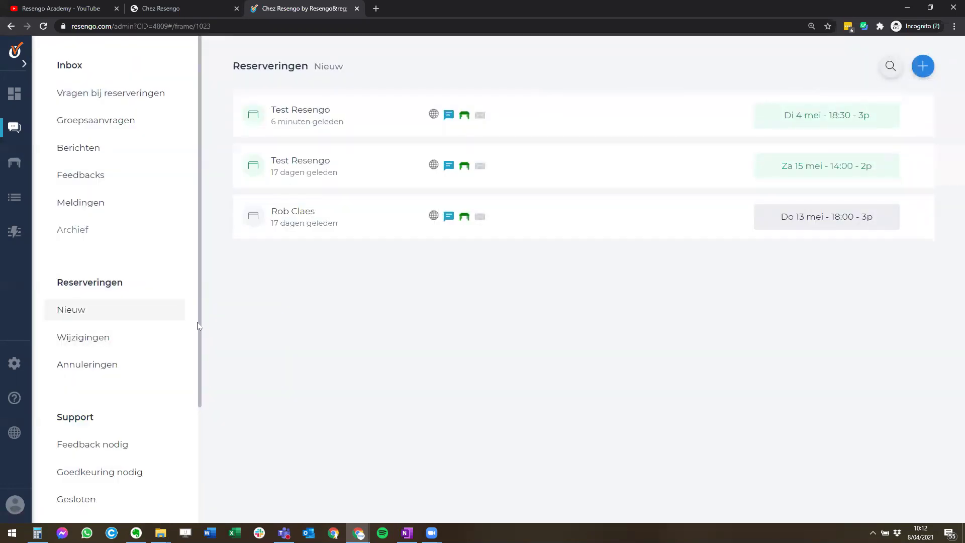
- Open the Resengo forum topics list under Support
scroll(128, 371, down, 2)
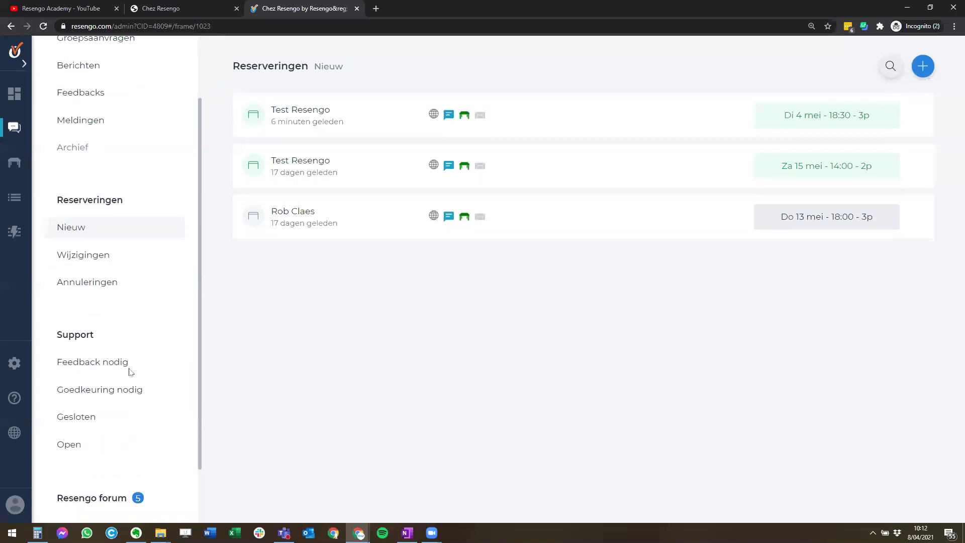
click(80, 317)
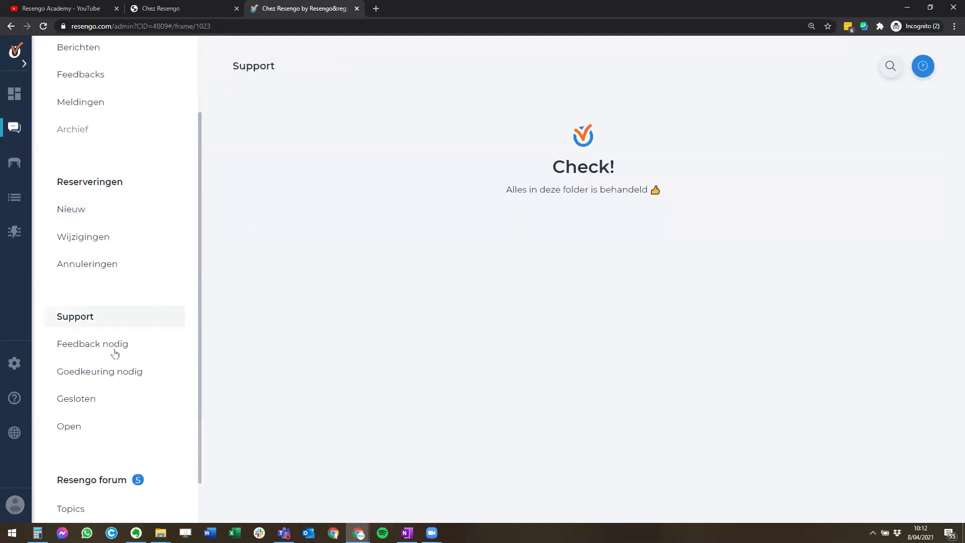
scroll(118, 421, down, 1)
scroll(118, 421, down, 1)
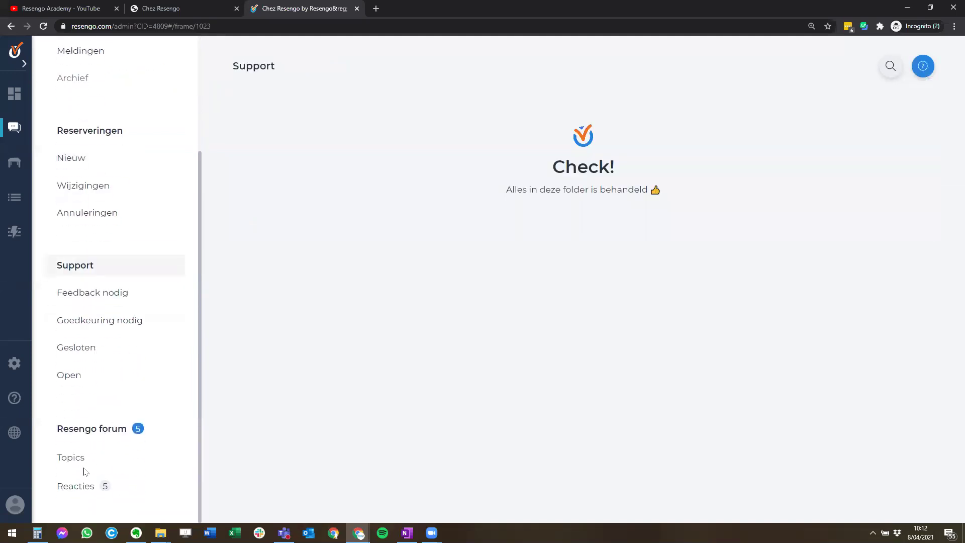
click(91, 436)
click(89, 459)
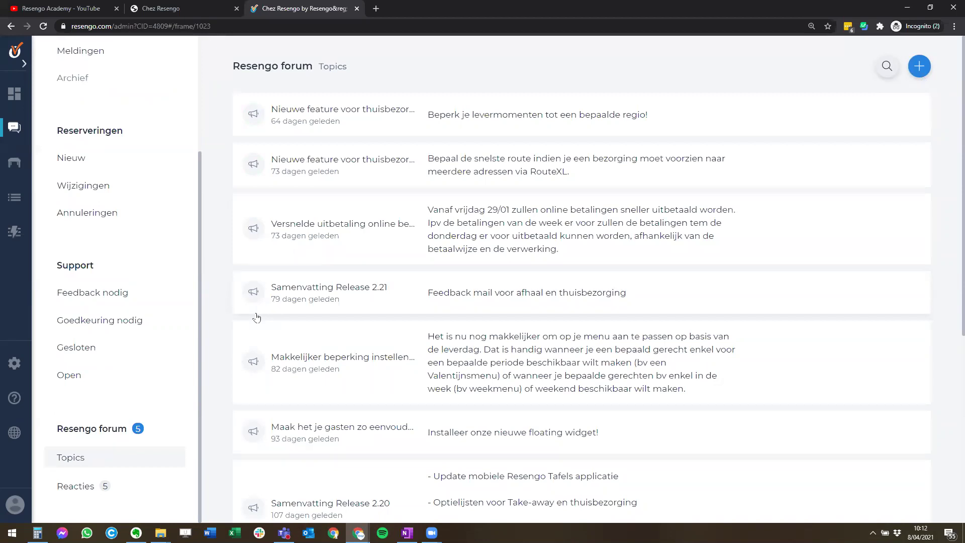
- Read the home-delivery route planner announcement, then return to the Inbox
scroll(273, 308, down, 2)
scroll(318, 157, up, 2)
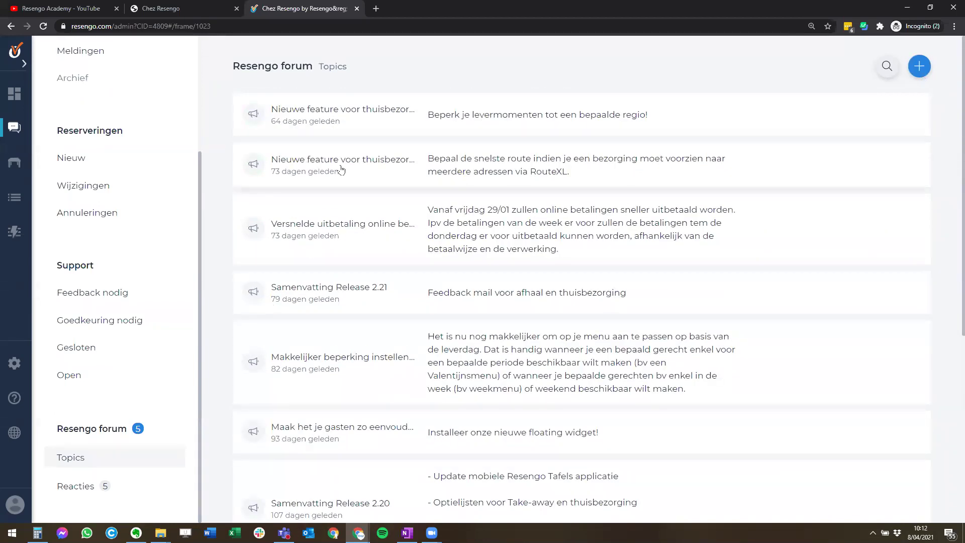
click(373, 166)
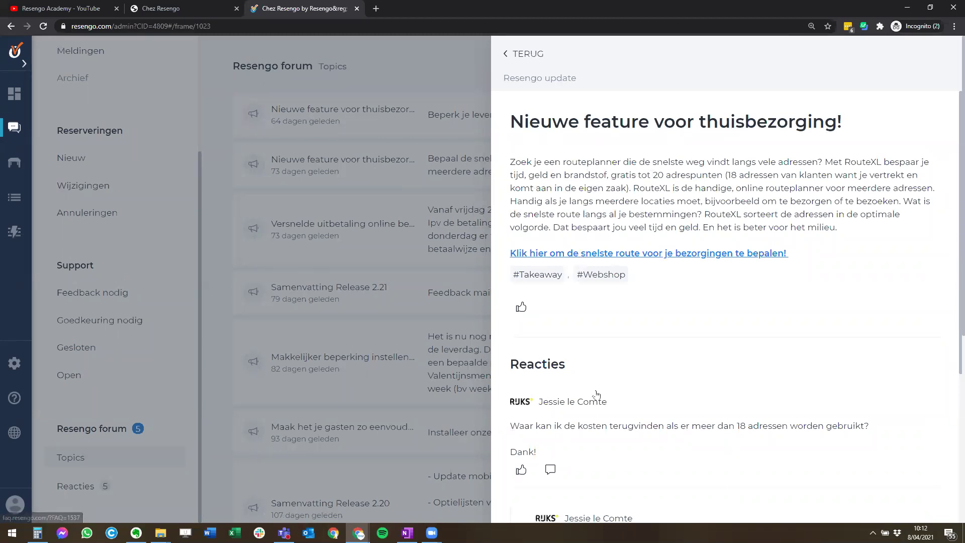
scroll(583, 256, down, 5)
scroll(568, 405, up, 5)
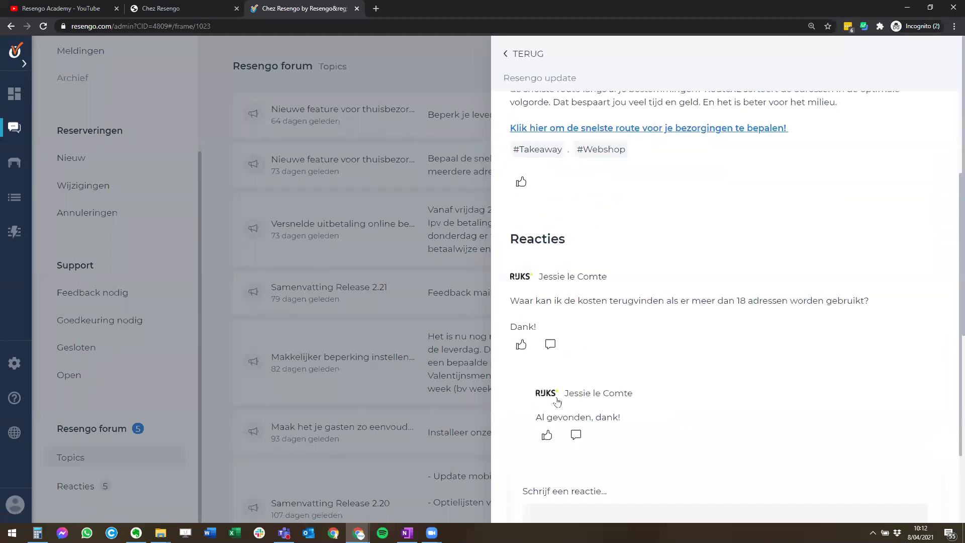
click(522, 54)
scroll(103, 316, up, 3)
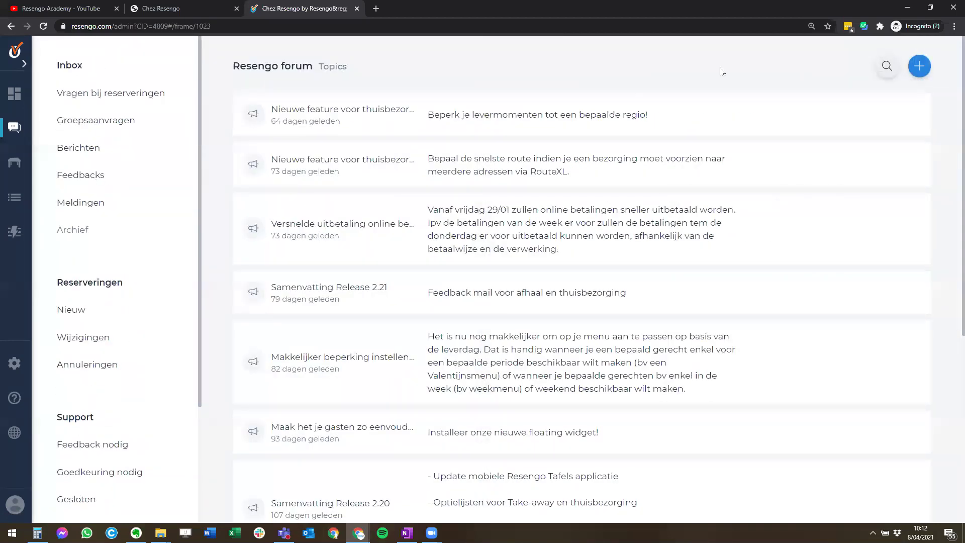
click(90, 72)
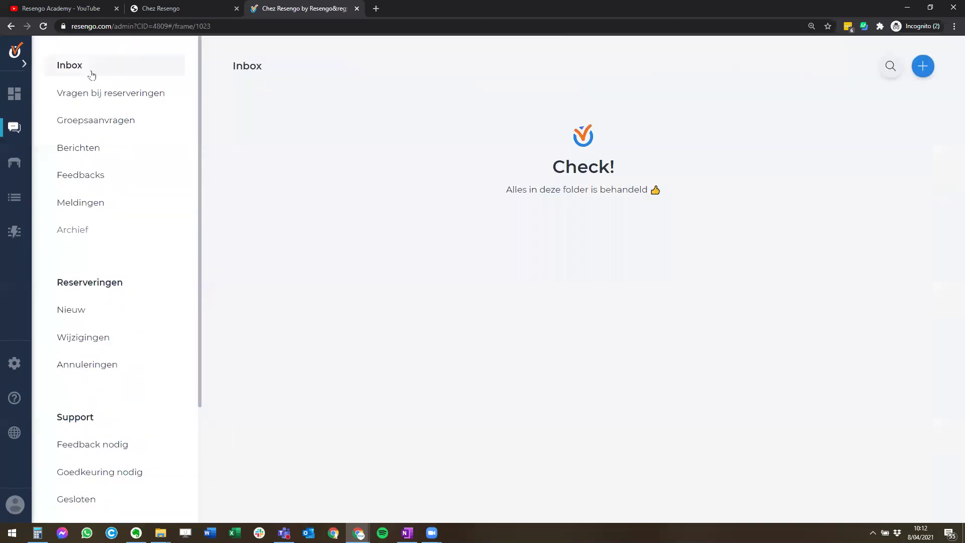
- Quick-search Alle reserveringen by the guest's surname, review the three matches, then close the search
click(890, 69)
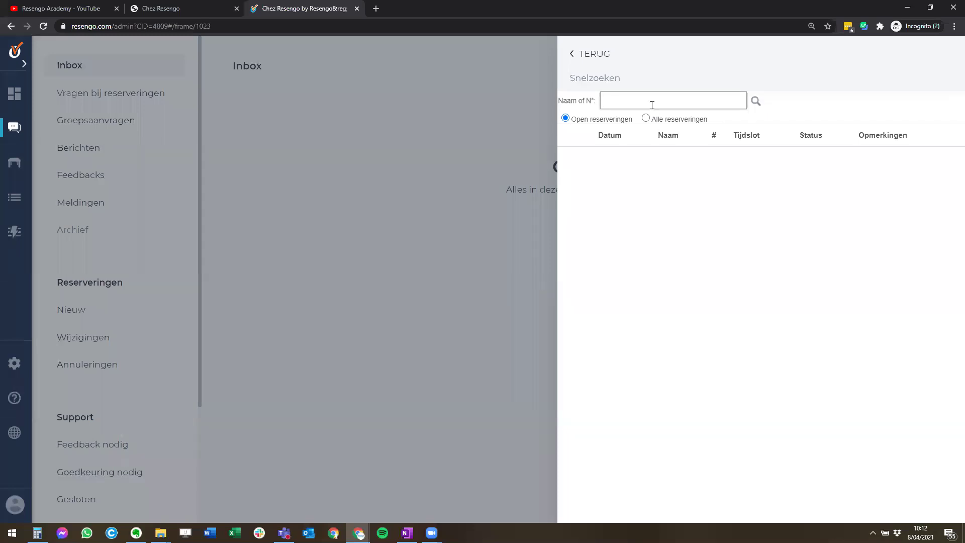
text(resengo test)
key(ctrl+a)
click(615, 121)
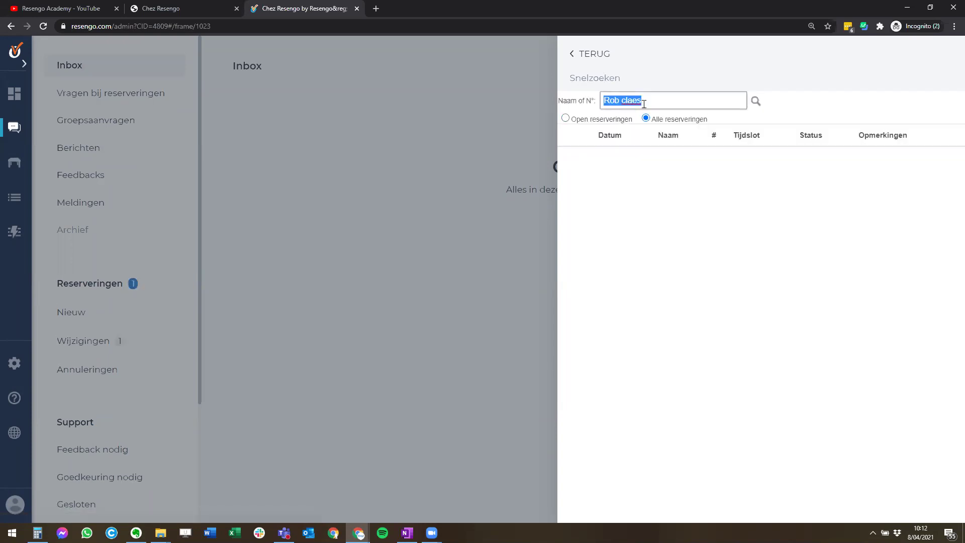
text(Claes)
key(Return)
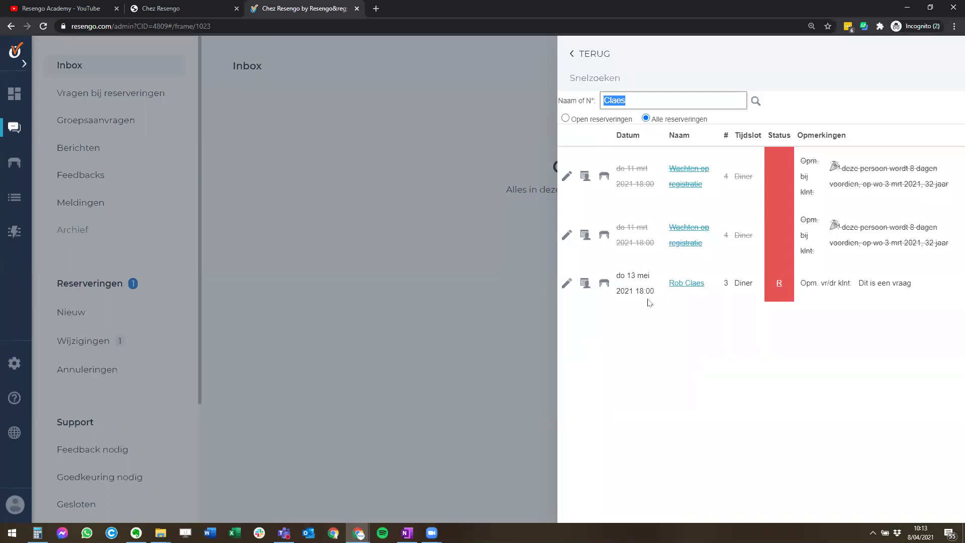
click(450, 274)
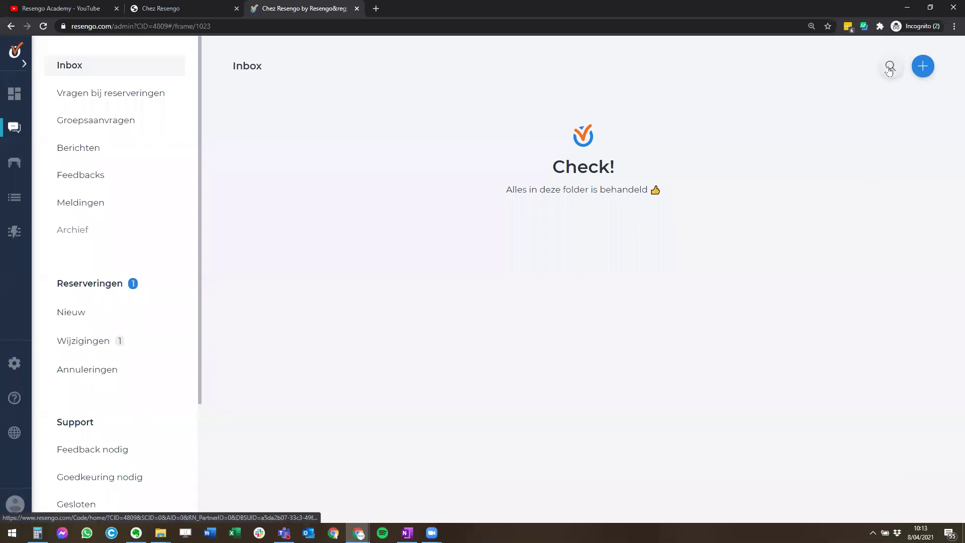
- In the new-reservation calendar, close the 1 mei Diner to online bookings
click(923, 66)
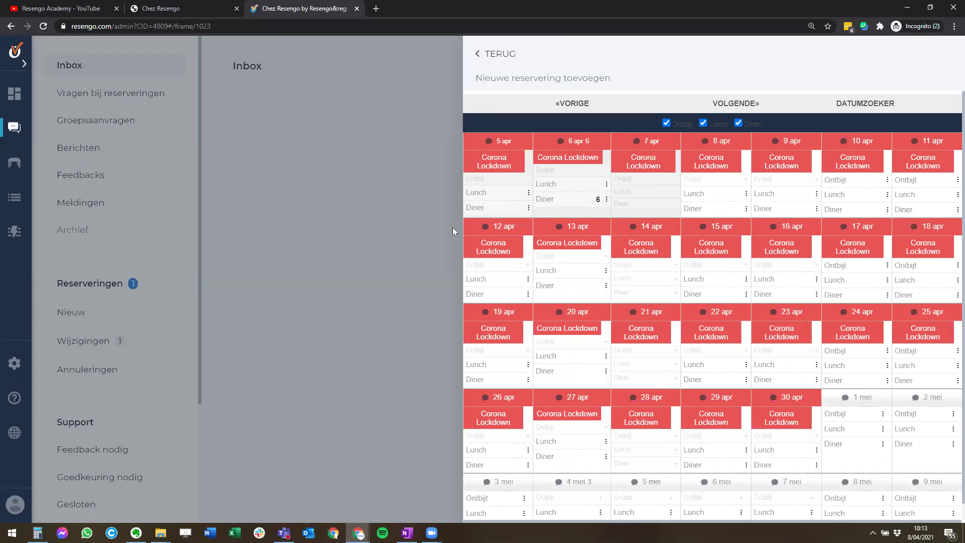
scroll(804, 437, down, 1)
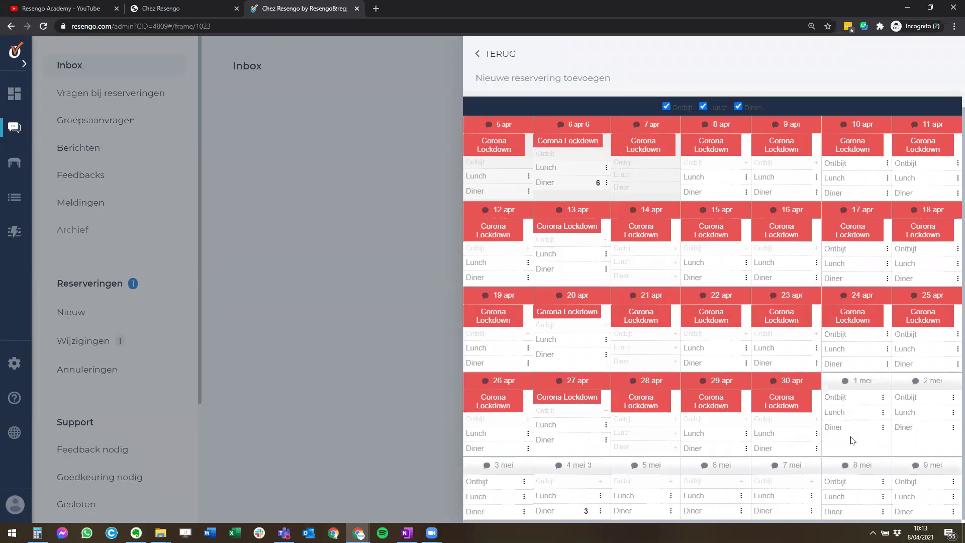
click(903, 429)
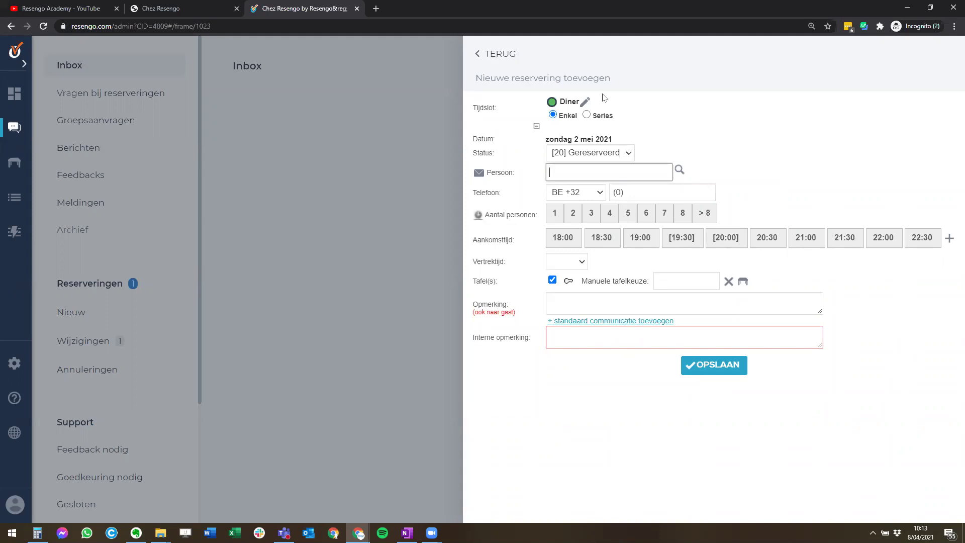
click(492, 59)
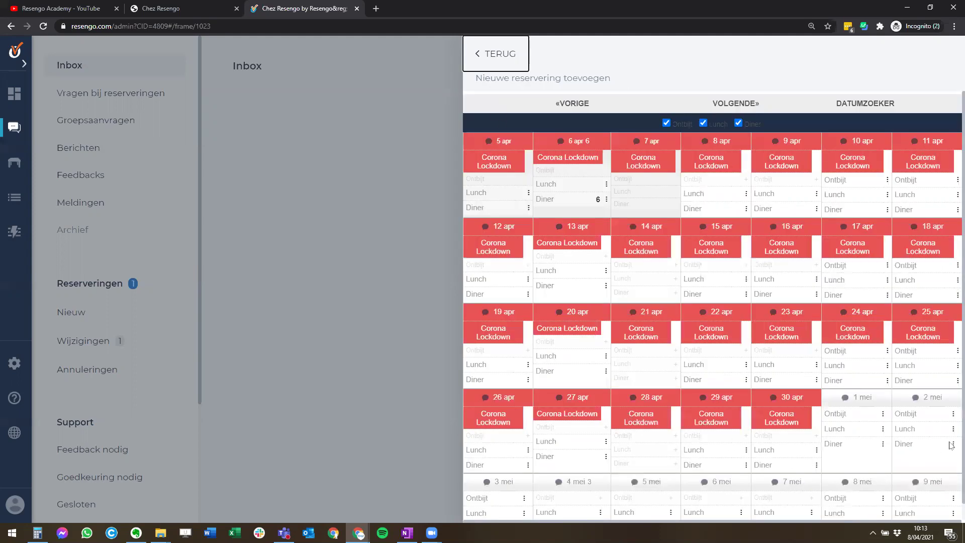
scroll(844, 455, down, 1)
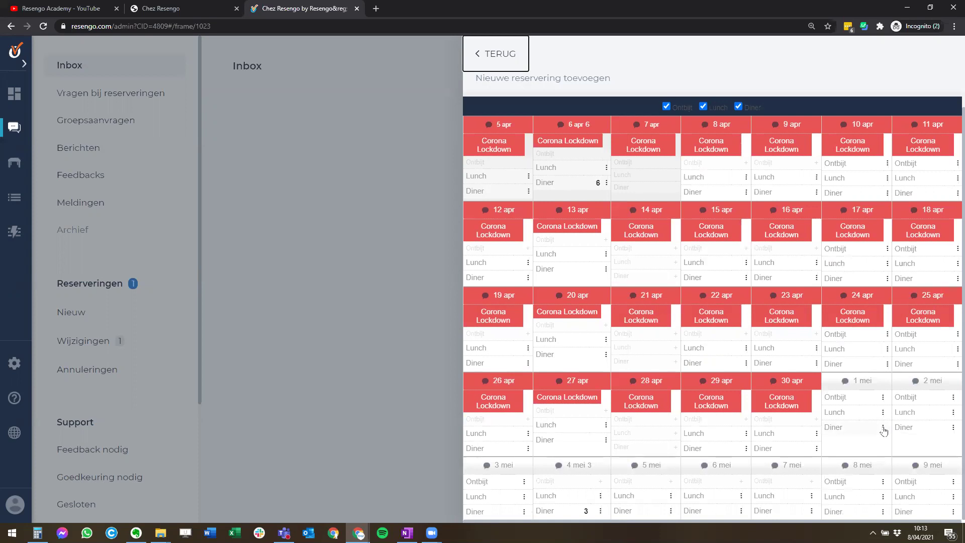
click(883, 427)
scroll(889, 480, down, 1)
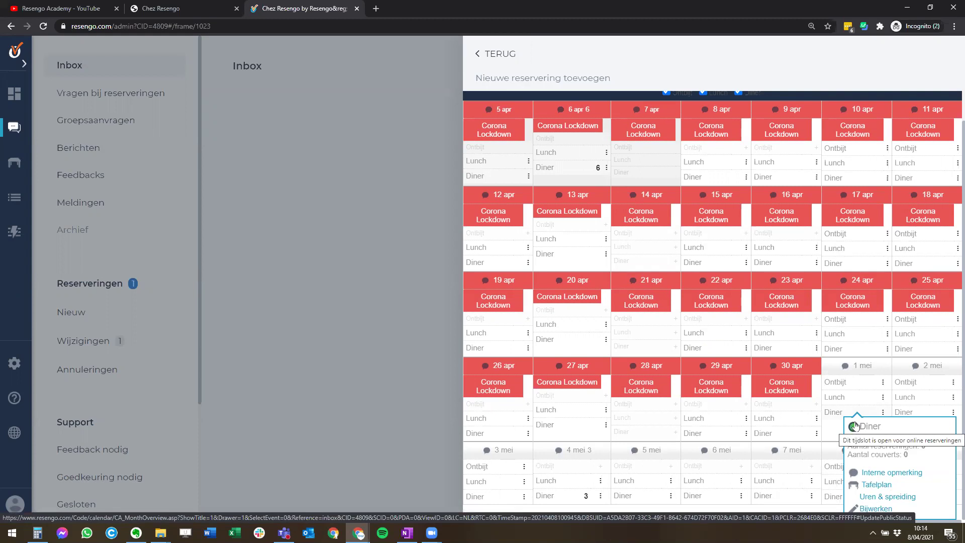
click(853, 427)
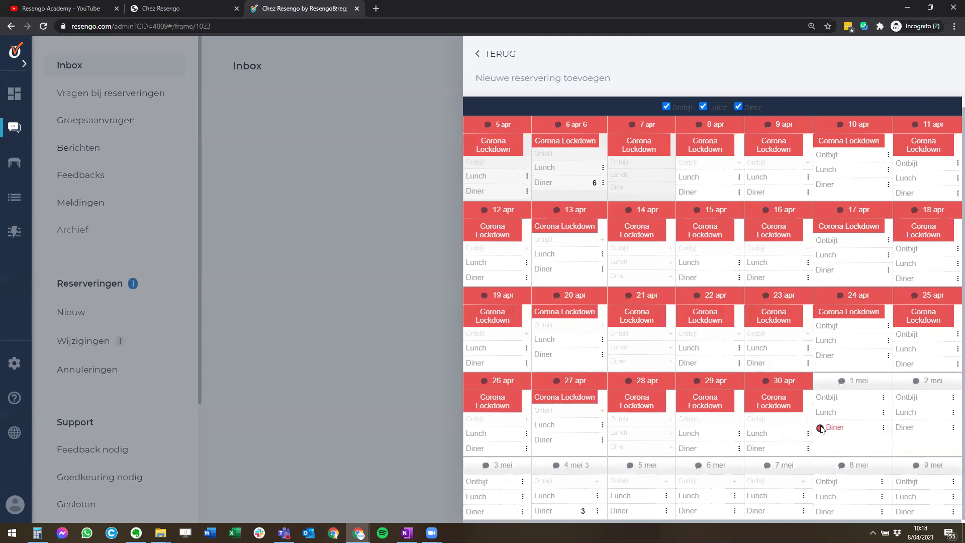
- Review the 1 mei Diner arrival times (18:00–23:30), then close the panel
click(883, 428)
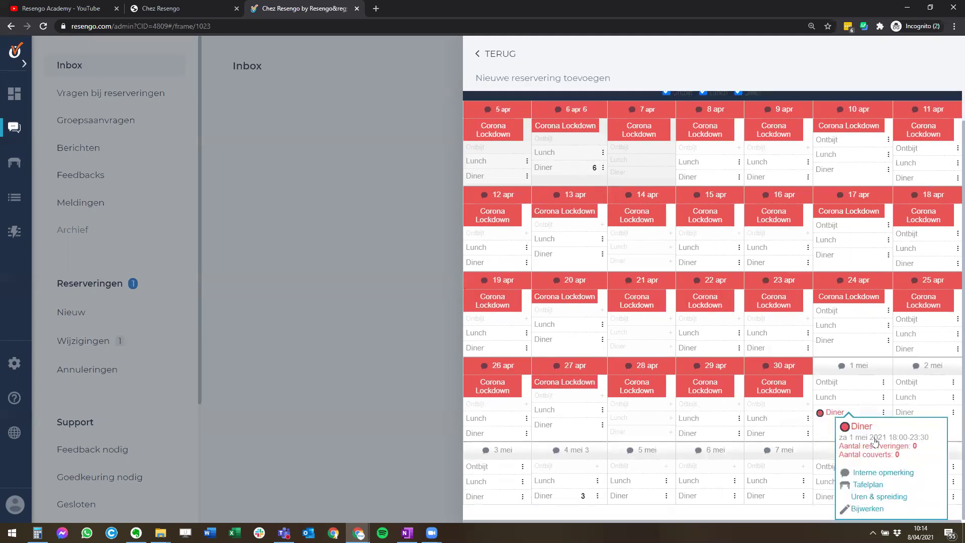
mouse_move(846, 430)
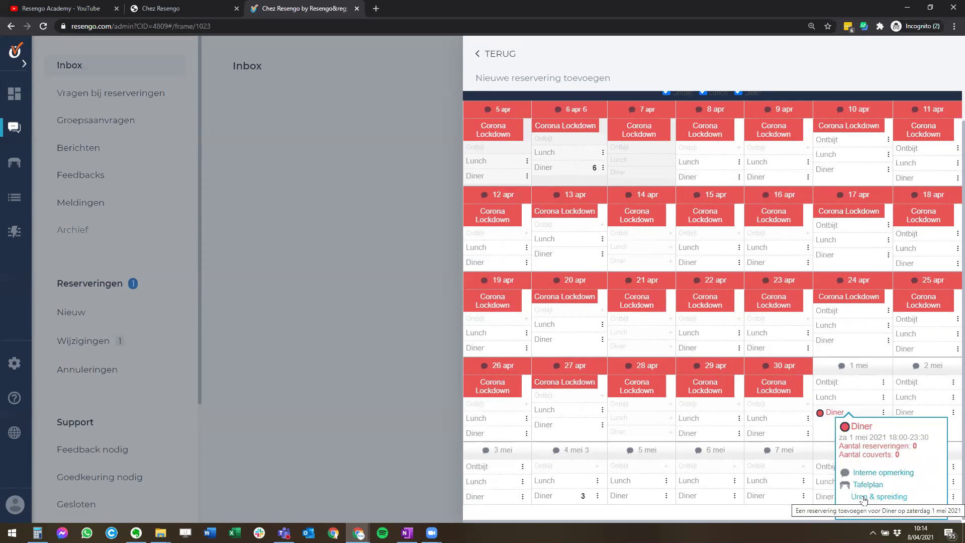
click(863, 497)
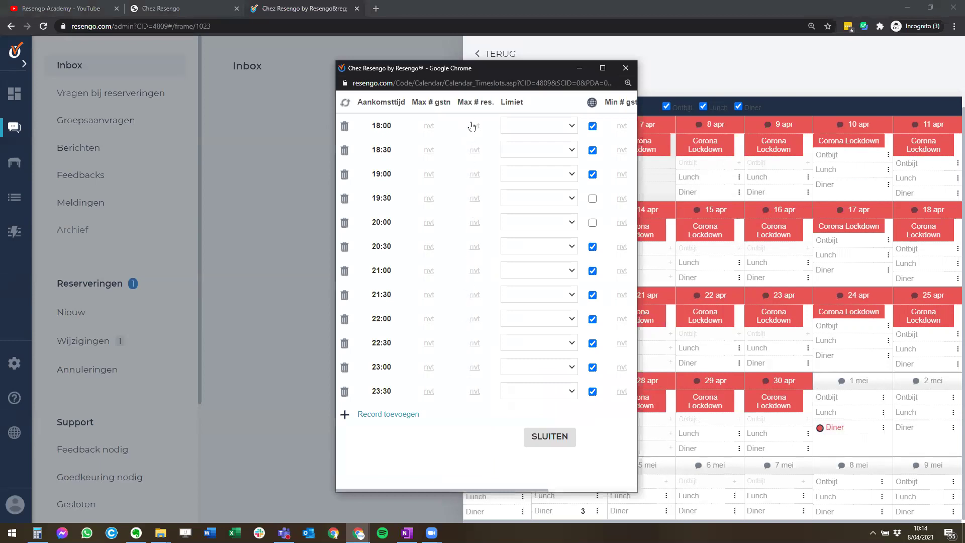
click(625, 68)
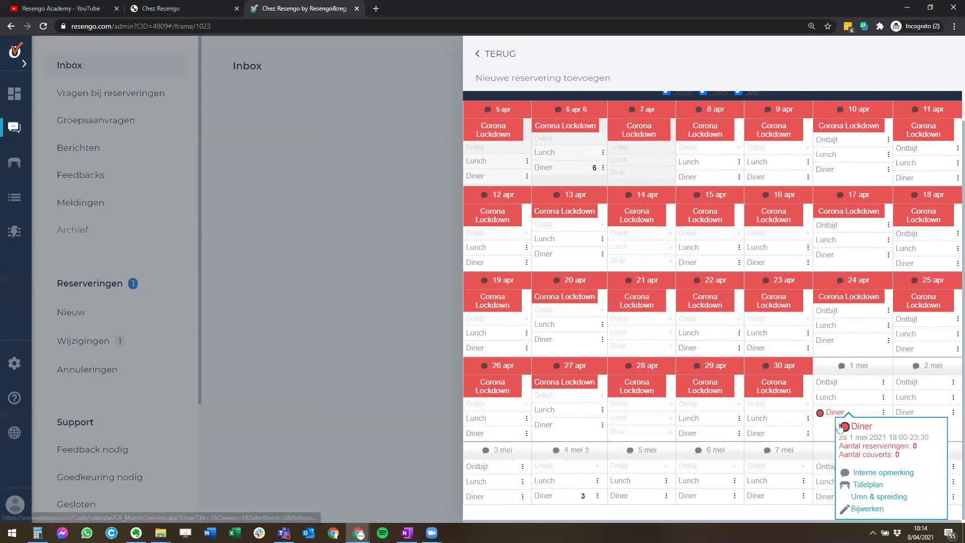
click(390, 332)
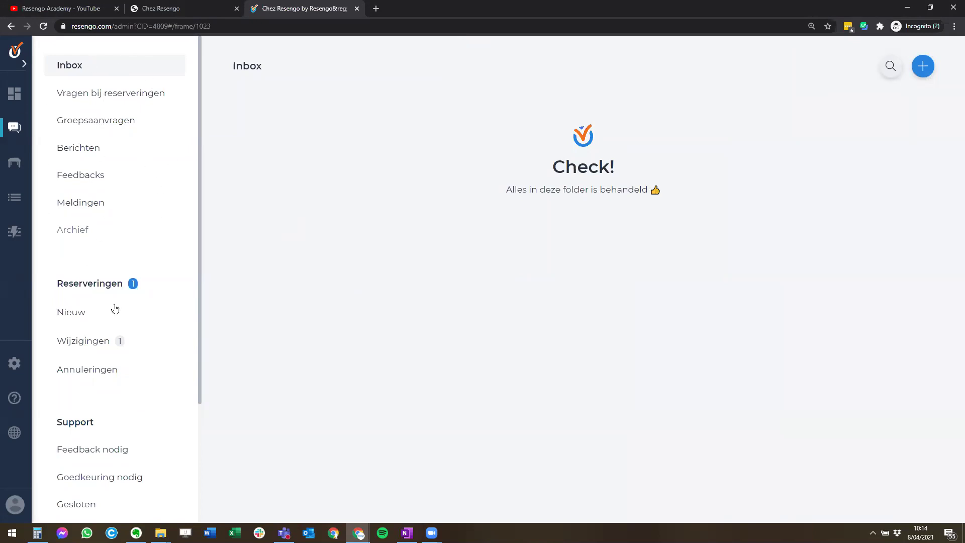
- Open and close the quick search, then open the Nieuwe reservering toevoegen calendar
scroll(97, 341, down, 1)
scroll(97, 341, down, 4)
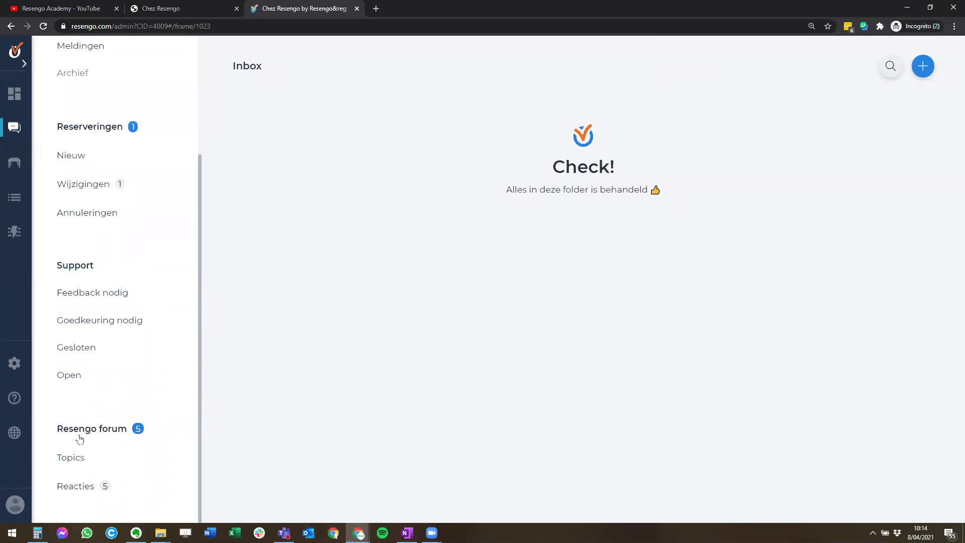
scroll(83, 417, up, 5)
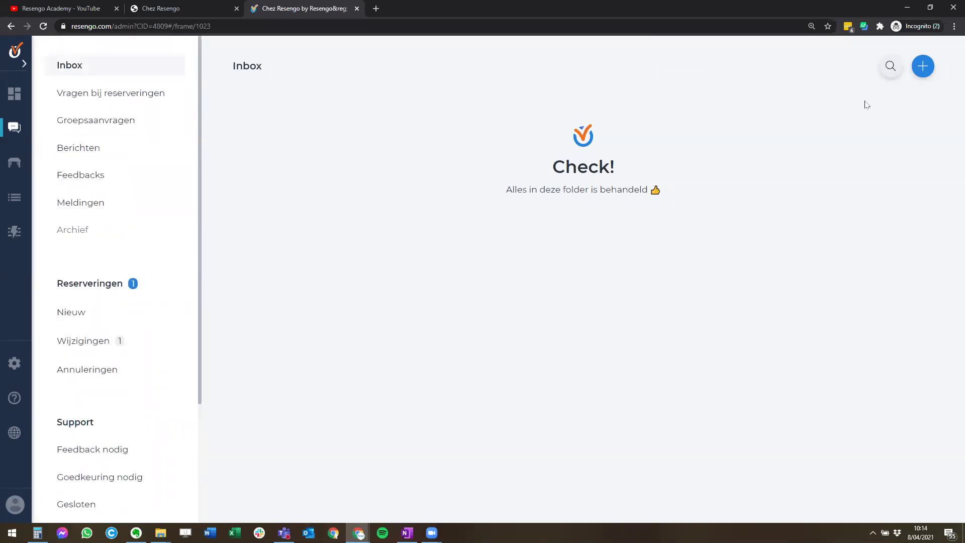
click(889, 74)
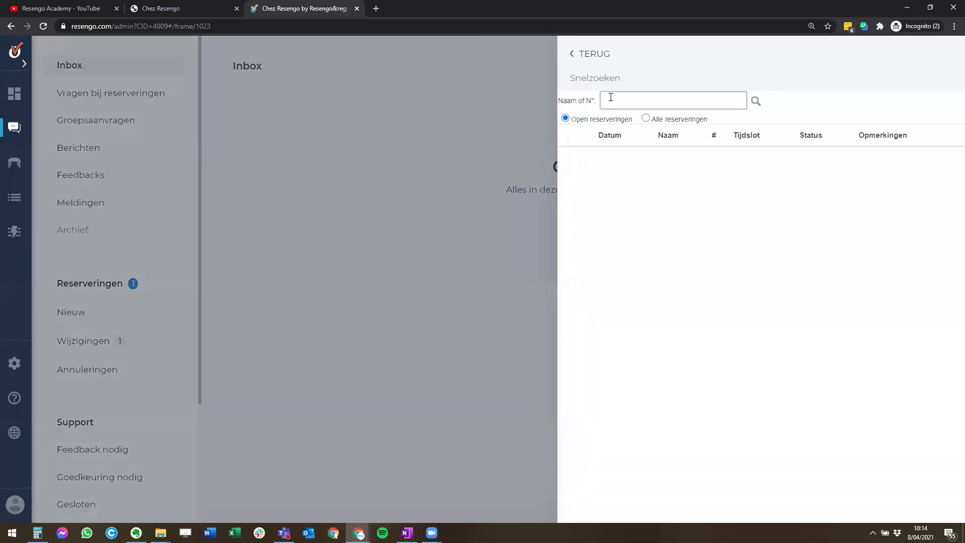
click(579, 62)
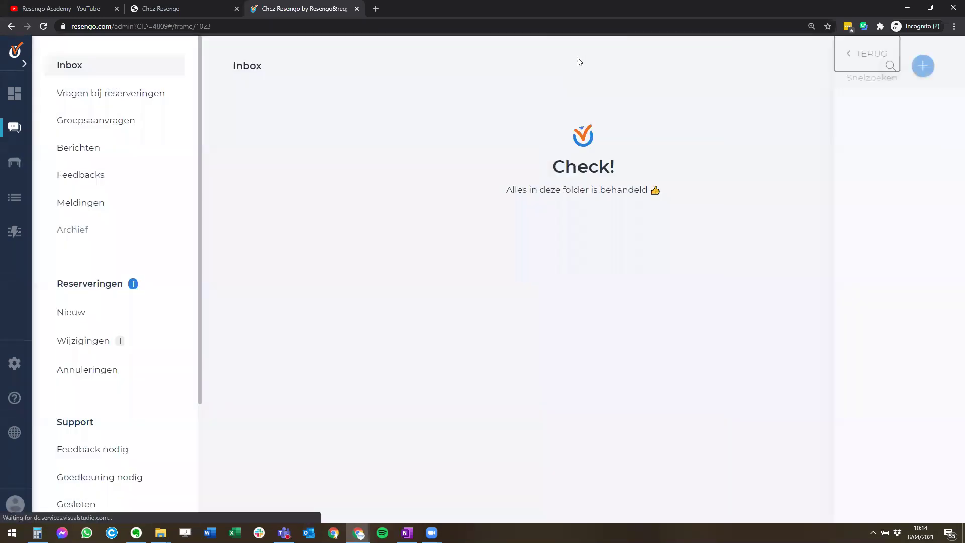
click(923, 73)
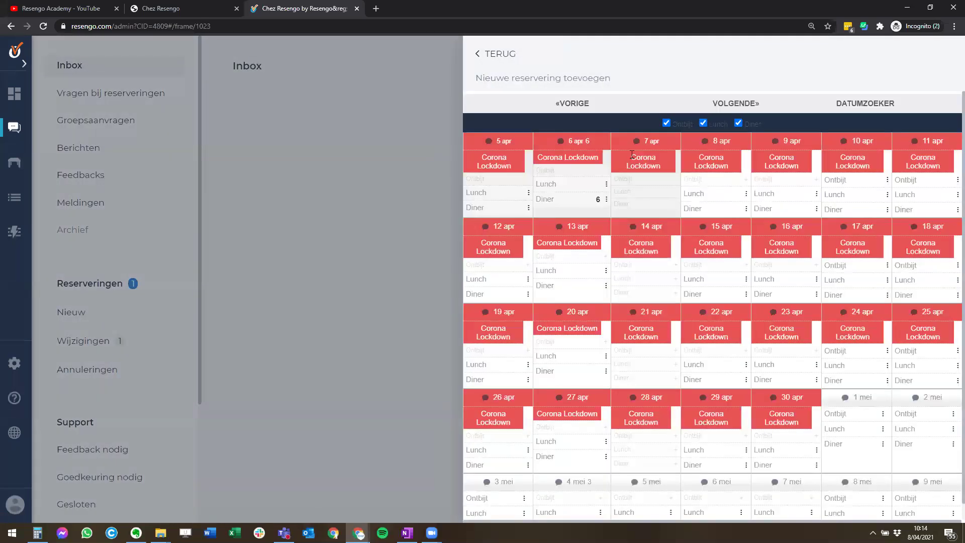
- Page ahead to the mid-May–June weeks, check the 13 mei Diner, then close the panel
click(752, 104)
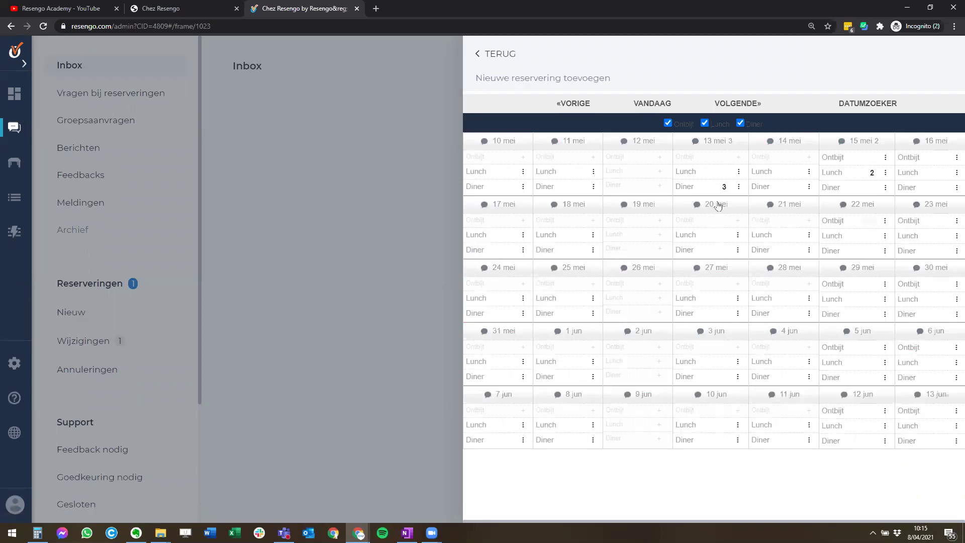
click(739, 188)
click(739, 189)
click(354, 172)
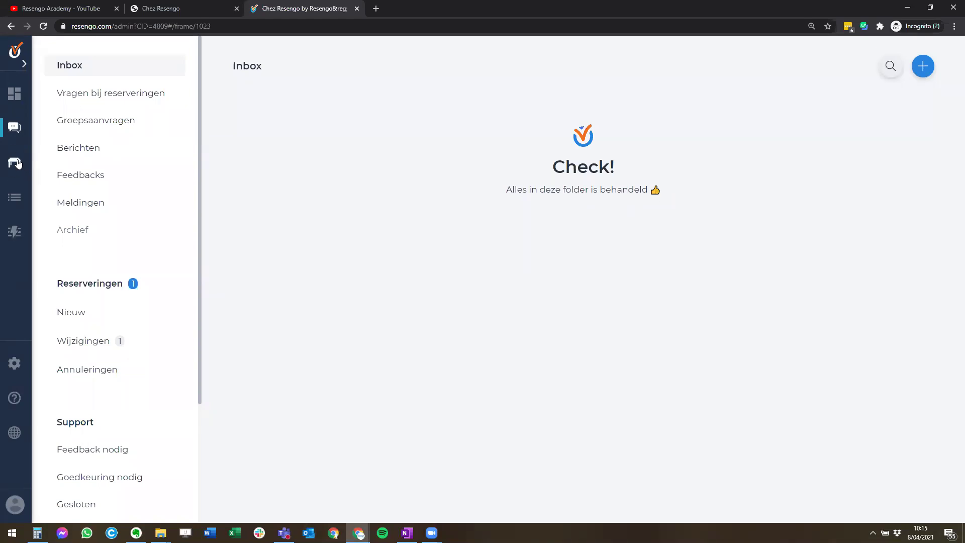
- Show the table plan for Tuesday 4 May 2021 dinner, with its booking at table 100
click(16, 165)
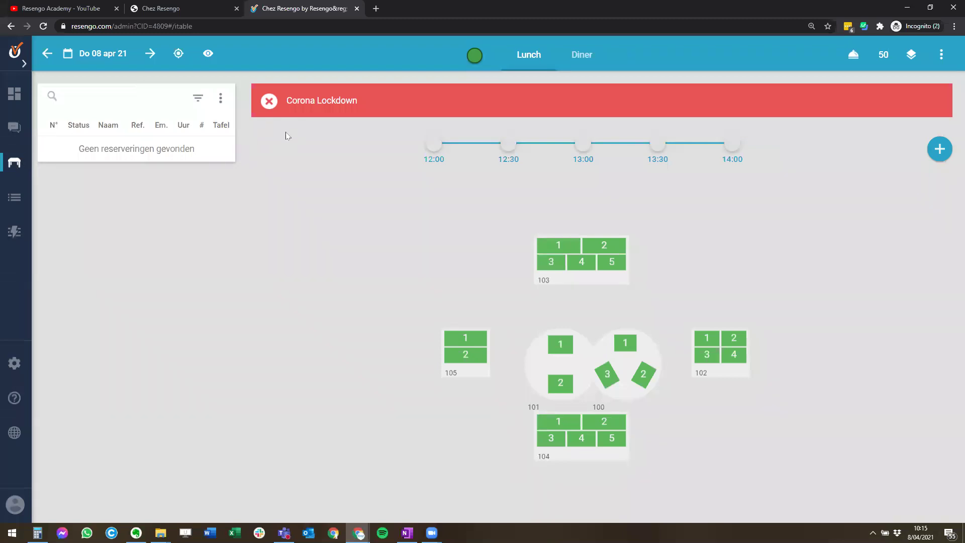
drag(356, 101, 284, 107)
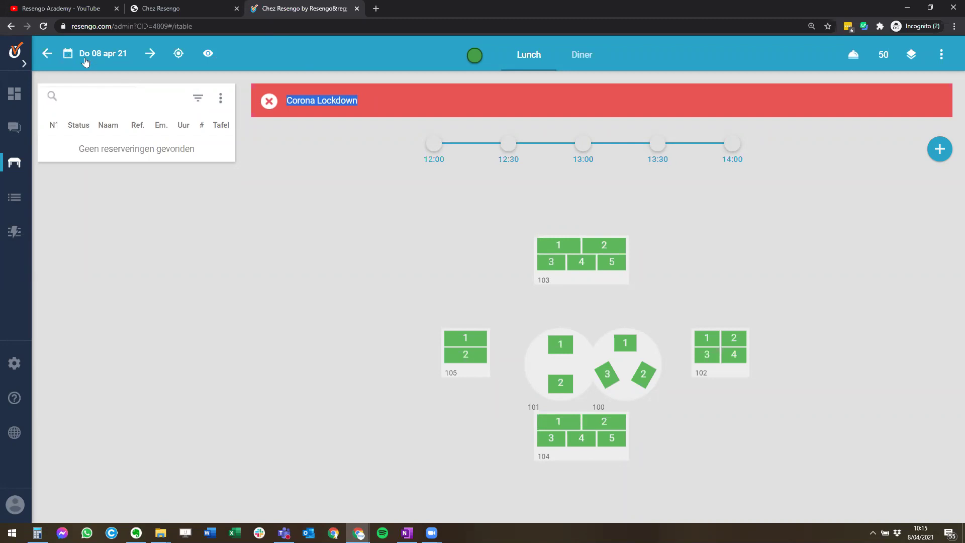
click(86, 61)
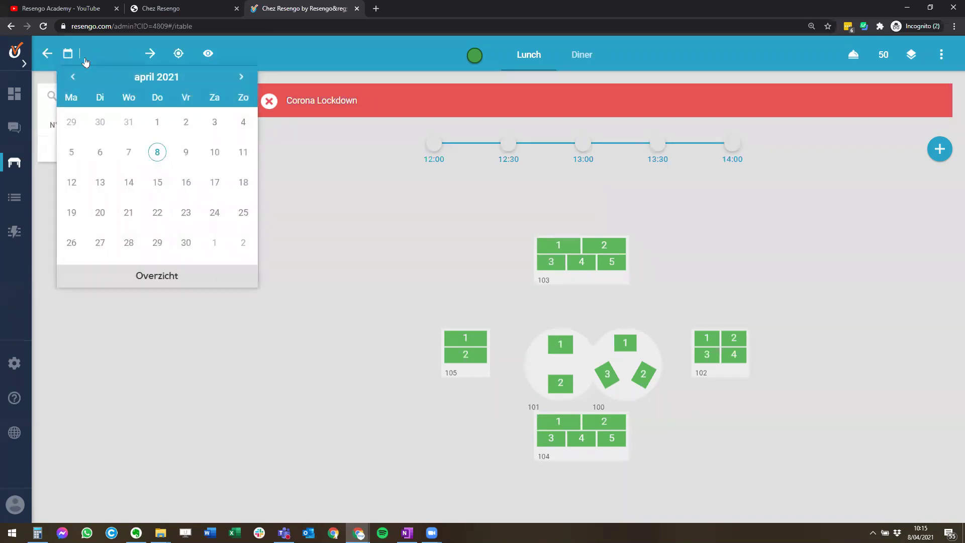
click(242, 77)
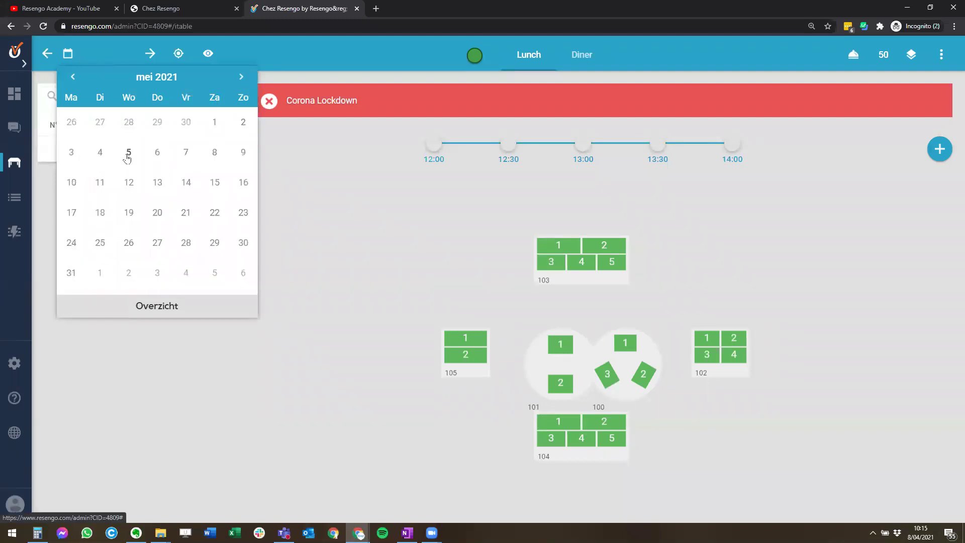
click(128, 152)
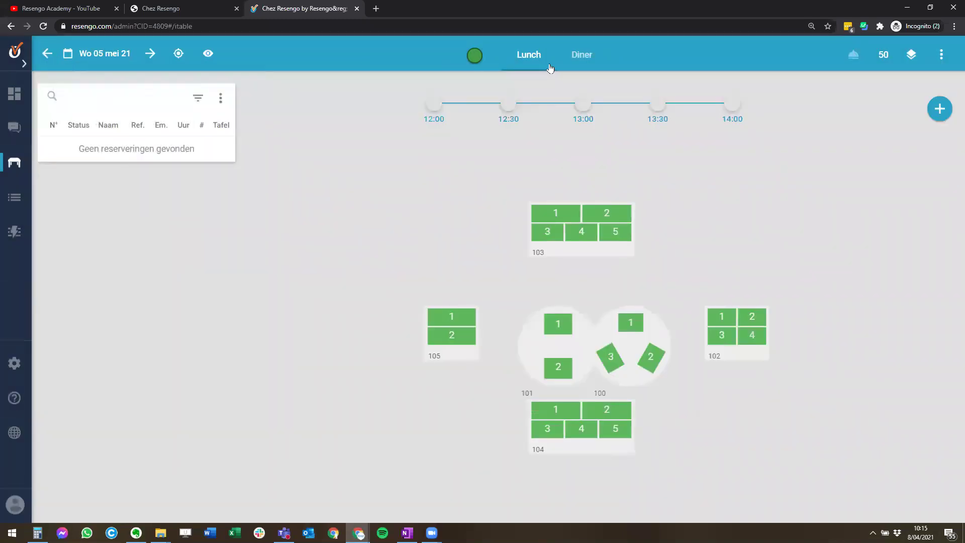
click(584, 59)
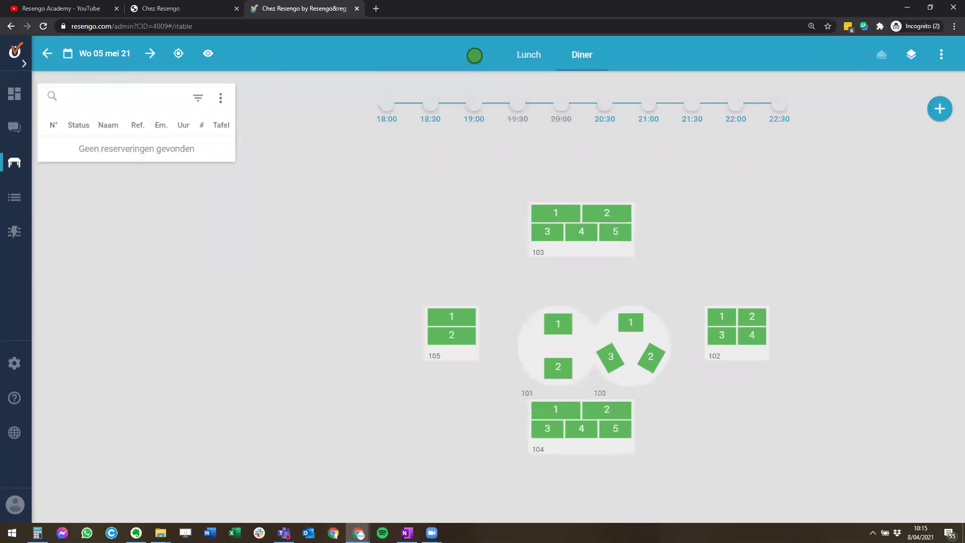
click(51, 55)
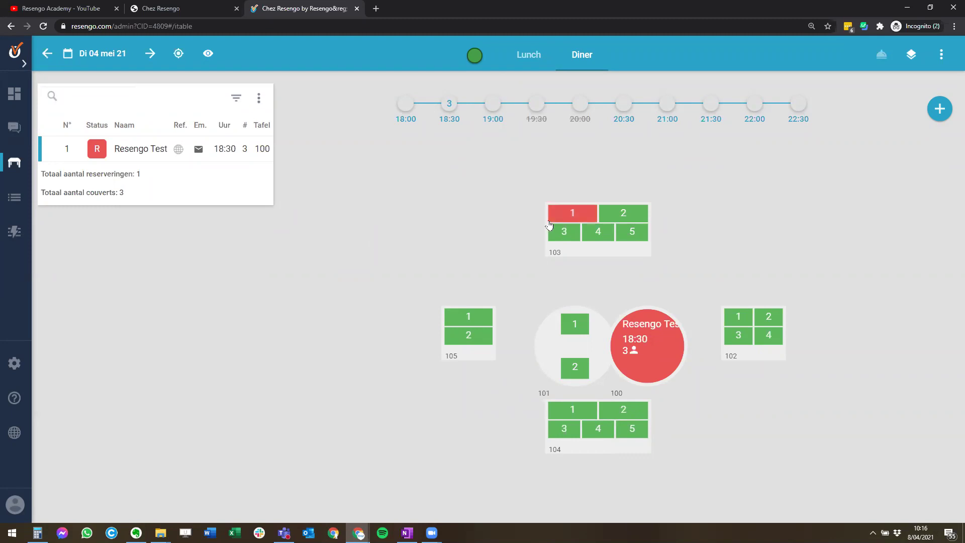
- Show the Terras and Veranda floor plan areas together using the Meerdere option
mouse_move(626, 379)
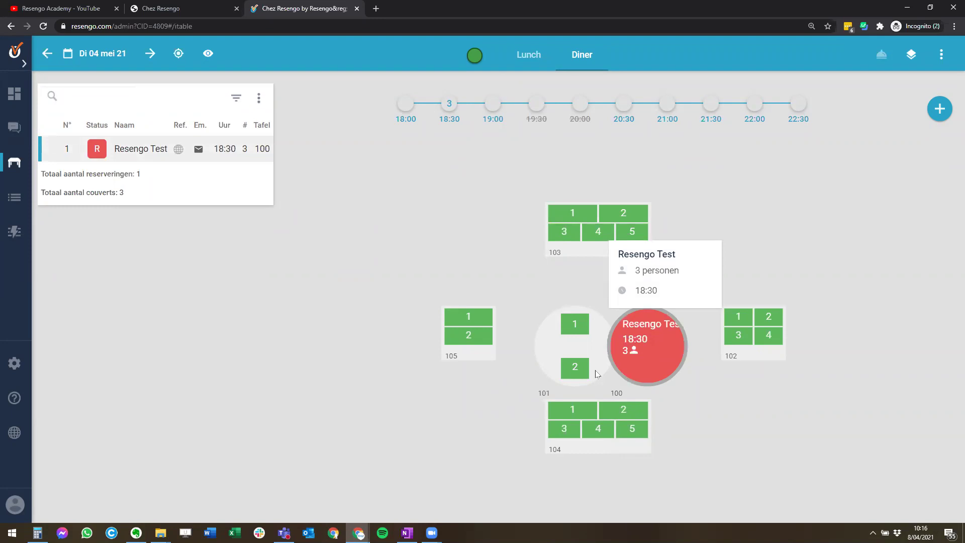
click(912, 54)
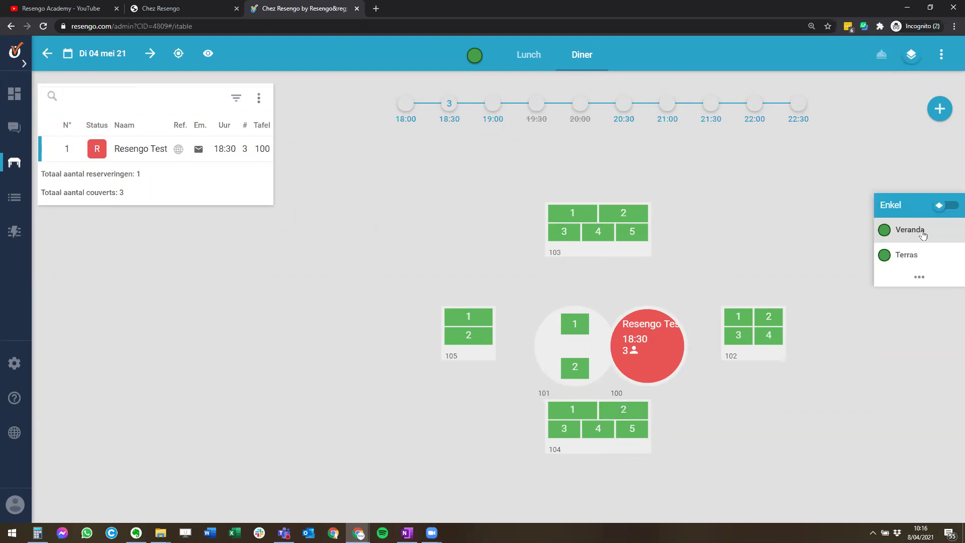
click(909, 254)
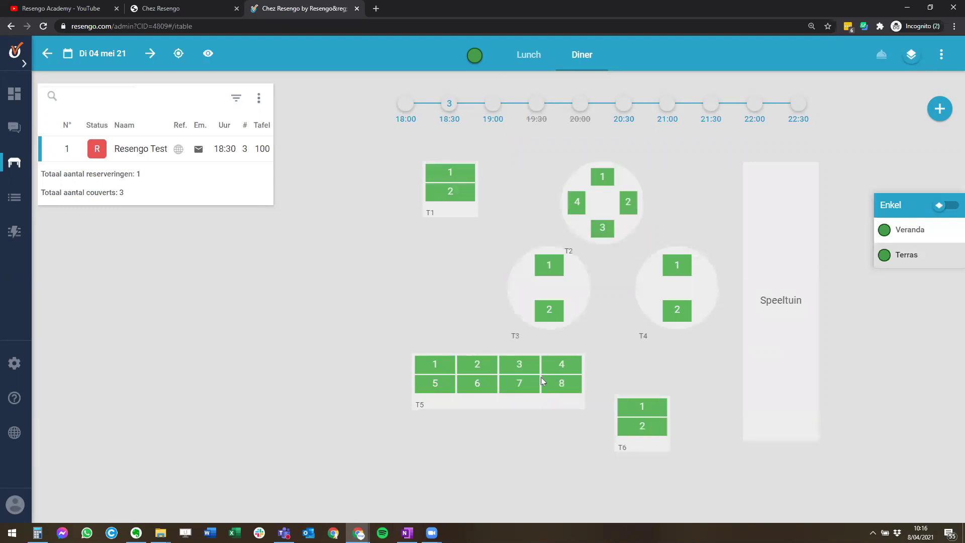
mouse_move(886, 204)
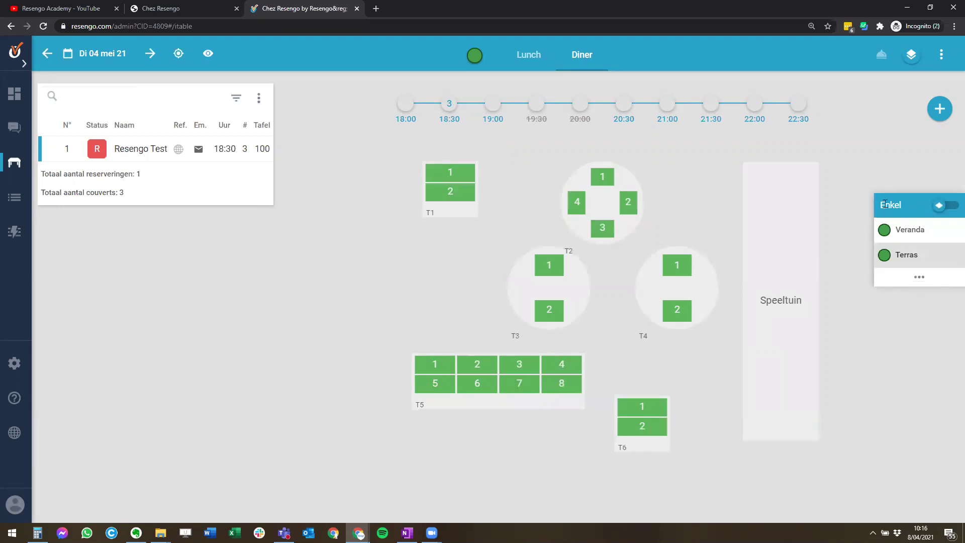
click(944, 205)
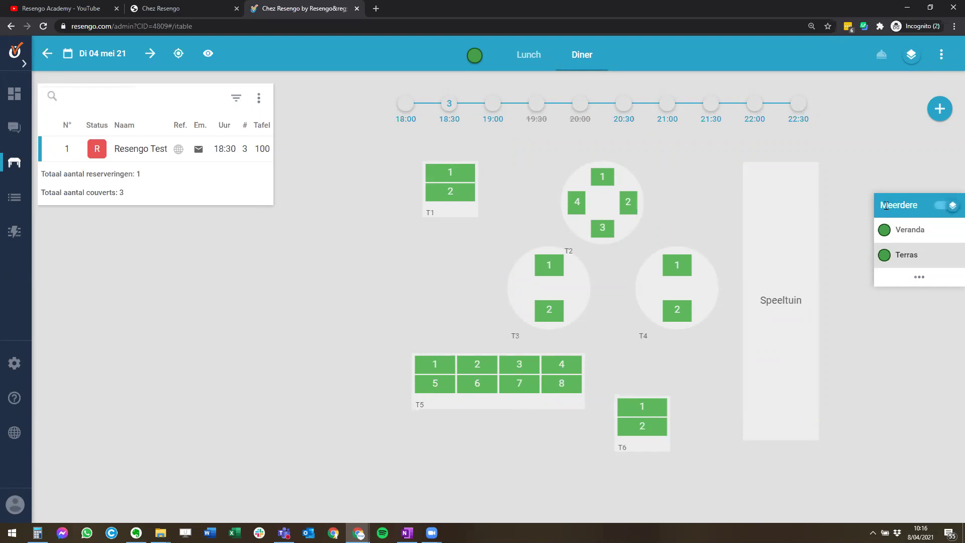
click(908, 230)
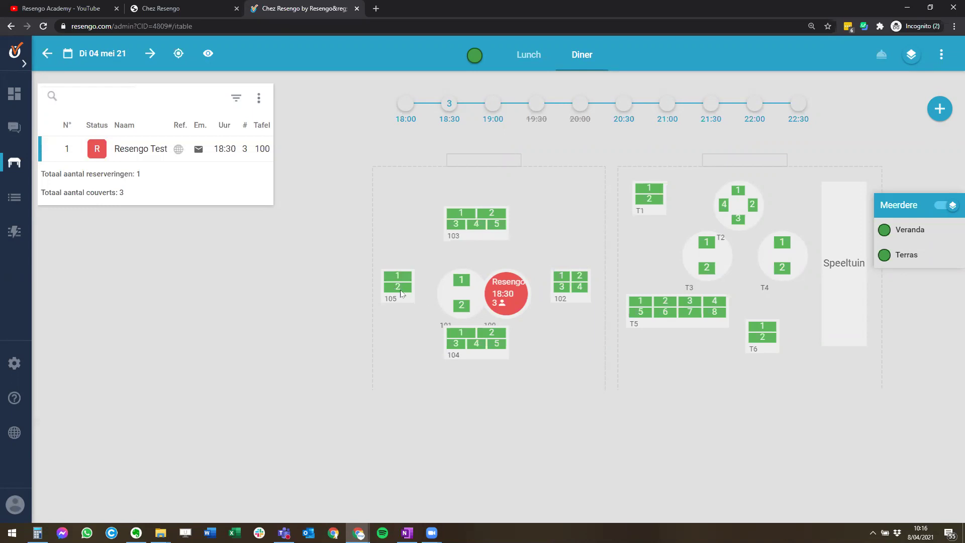
- Start a new dinner reservation for 4 May 2021
mouse_move(499, 305)
mouse_move(939, 109)
click(939, 109)
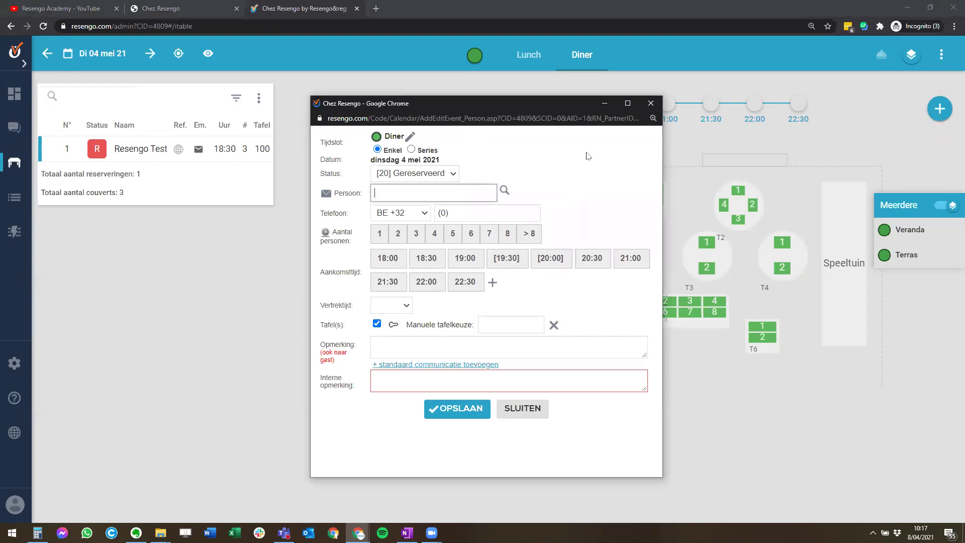
- Enter the guest's first name, 4 persons and a 19:00 arrival time
text(Karen)
click(452, 234)
click(415, 235)
click(434, 234)
click(433, 259)
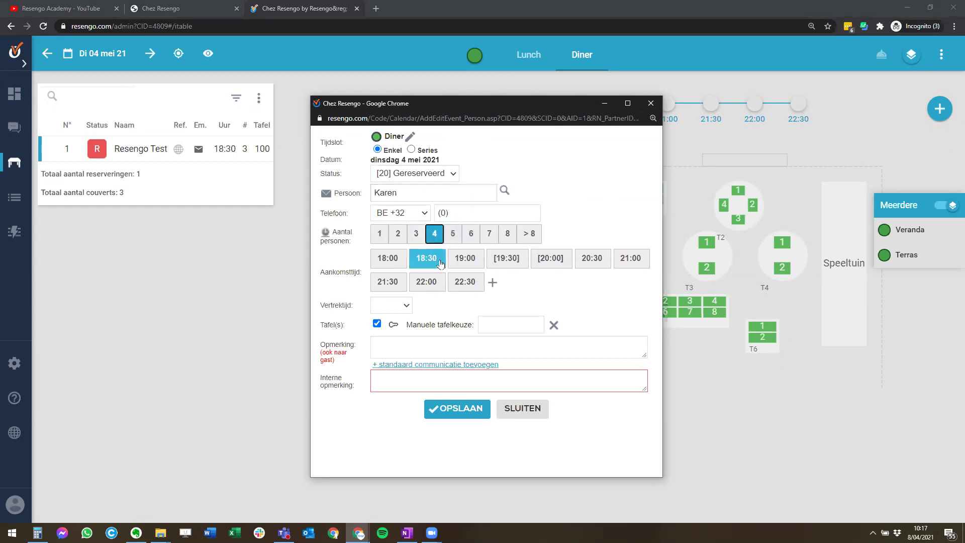
click(449, 260)
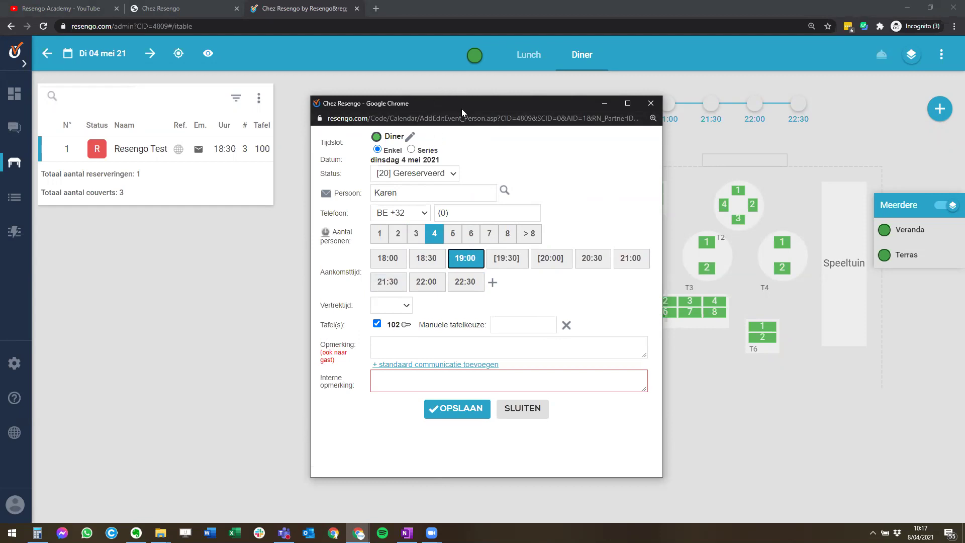
- Move the reservation form aside and manually assign table 103
drag(462, 109, 178, 61)
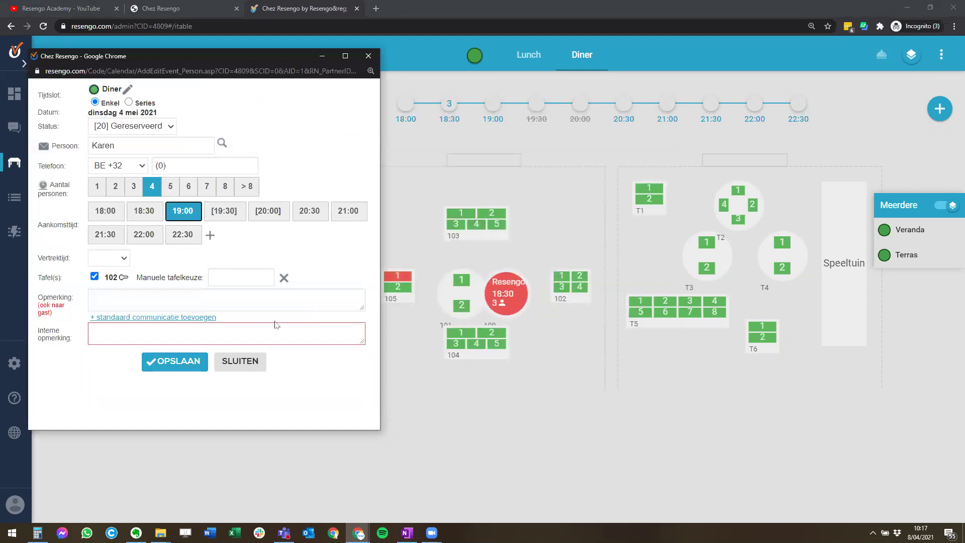
click(217, 274)
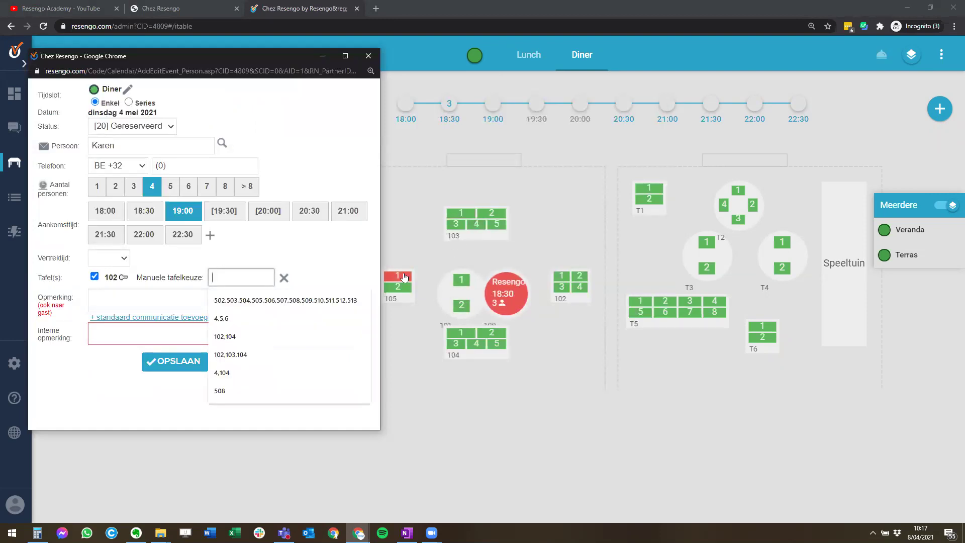
text(103)
click(236, 338)
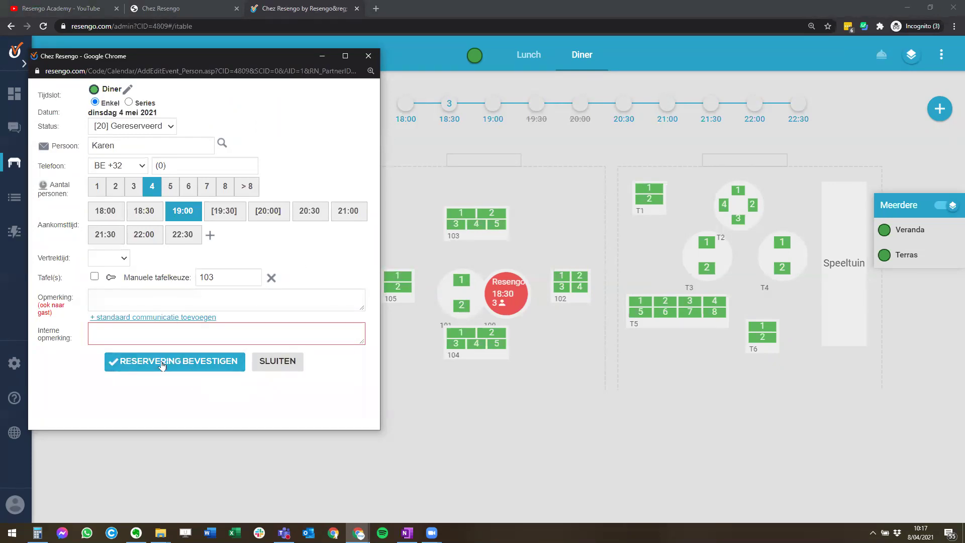
click(130, 333)
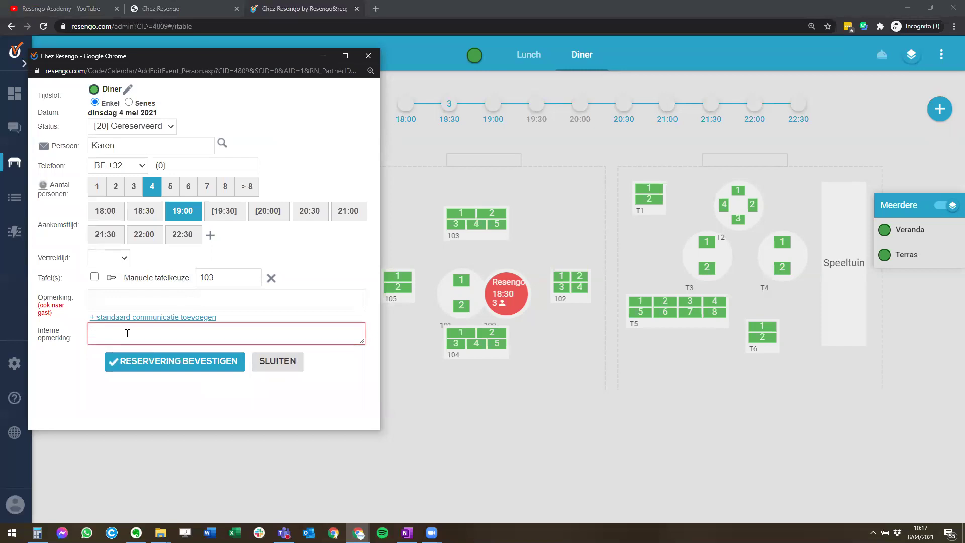
drag(58, 316, 39, 297)
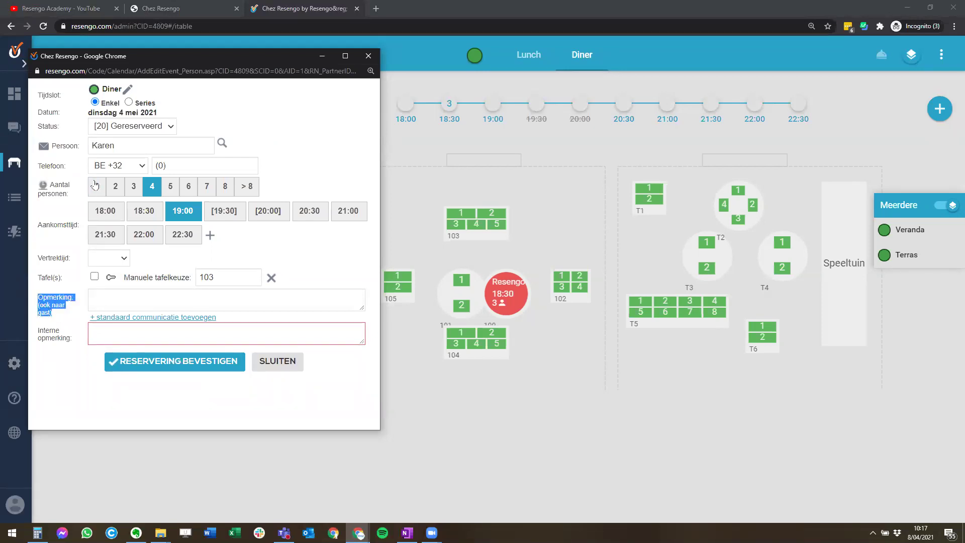
double_click(102, 144)
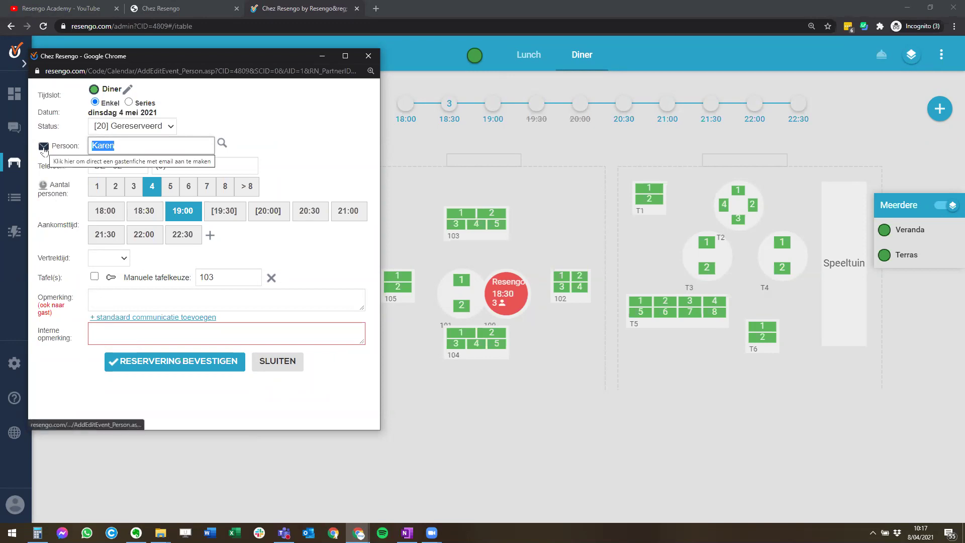
- Enter the new guest's first name, last name and e-mail address
click(44, 147)
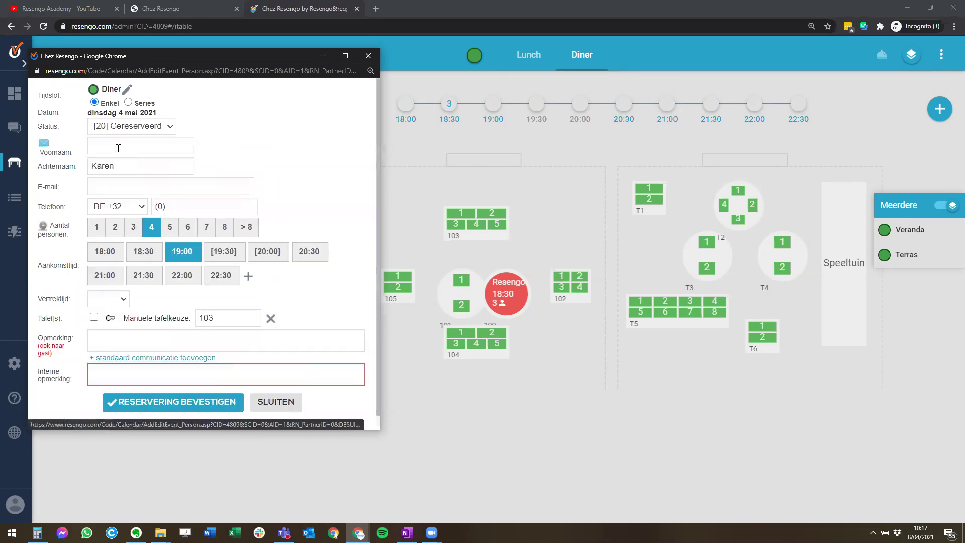
click(118, 143)
click(169, 167)
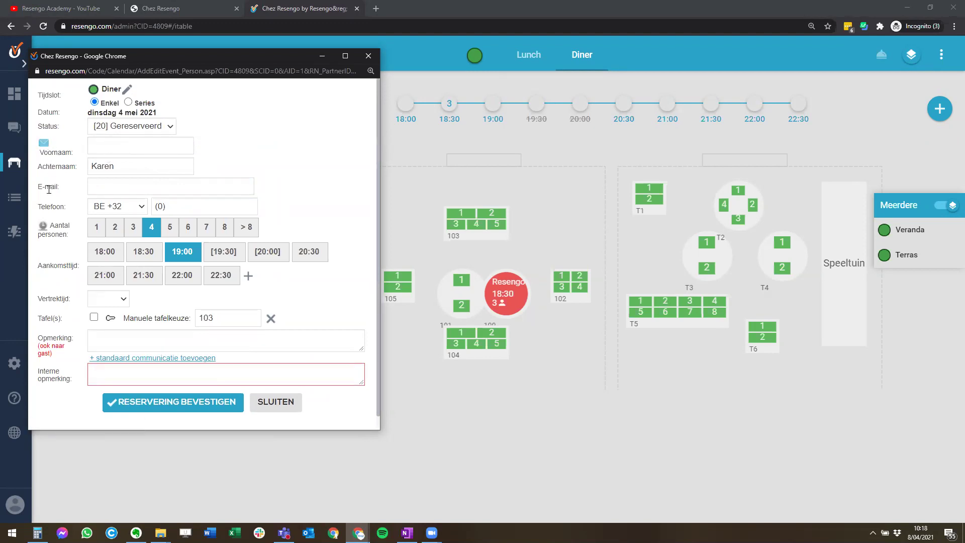
click(93, 145)
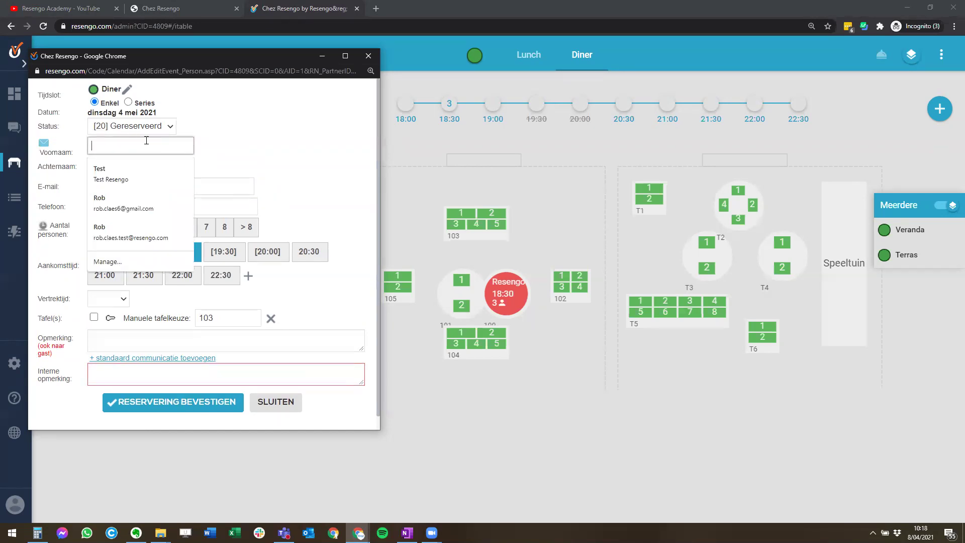
key(Tab)
key(Tab)
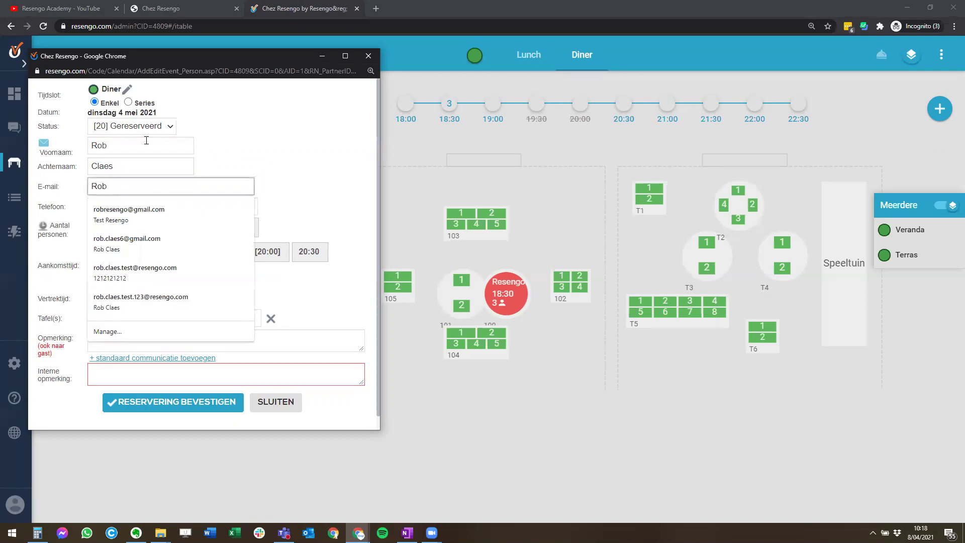
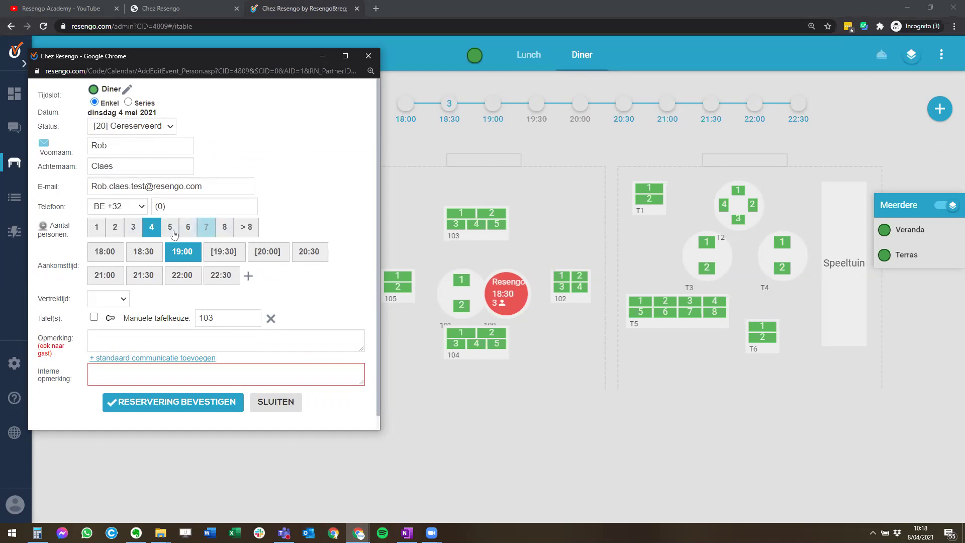
- Add remark 'Zoals beloofd een tafel aan het raam' and start the internal cava-aperitif note
click(140, 346)
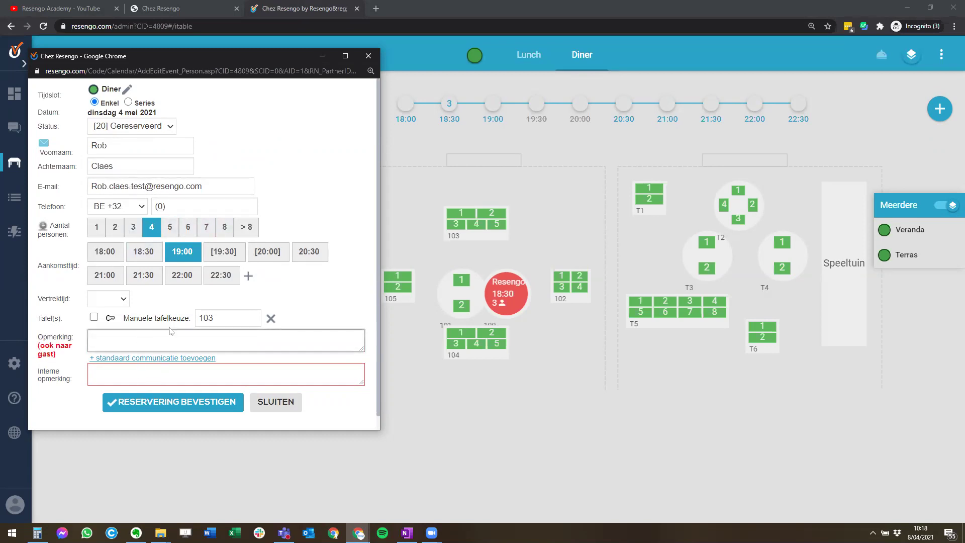
text(Zoals beloofd een tafel aan het raam)
key(Tab)
key(Tab)
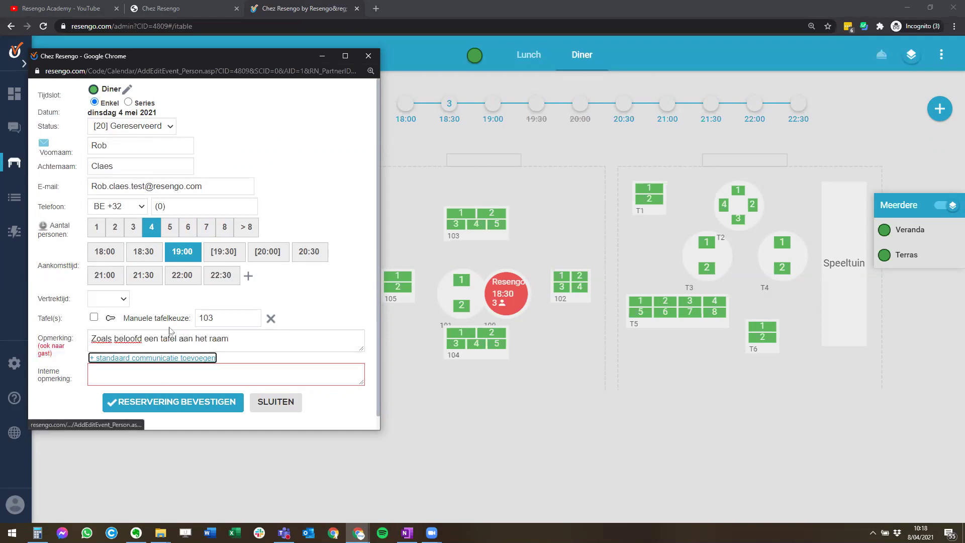
text(Heeft graag een cava )
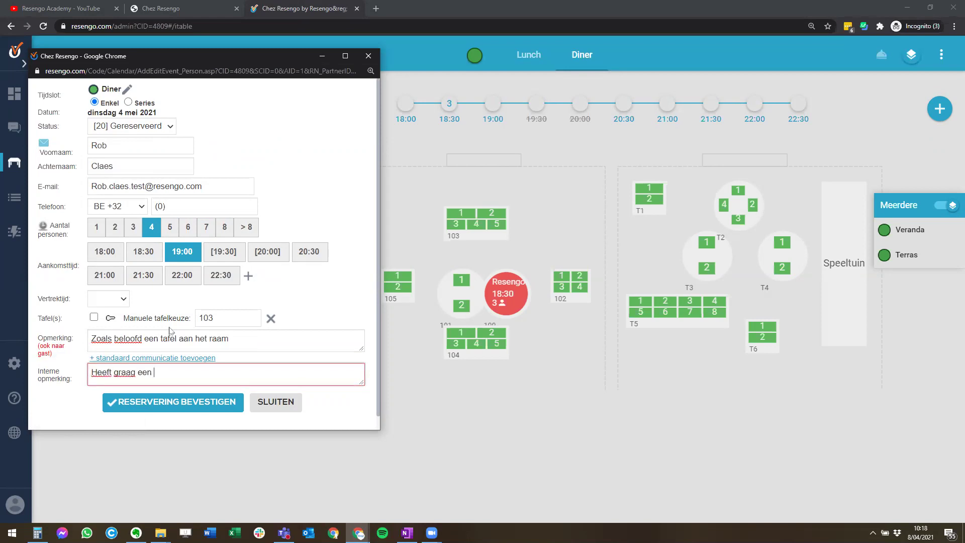
text(als ap)
text(app)
key(BackSpace)
- Finish the internal note 'Heeft graag een cava als aperitief.' and confirm the reservation
text(eritief.)
click(191, 401)
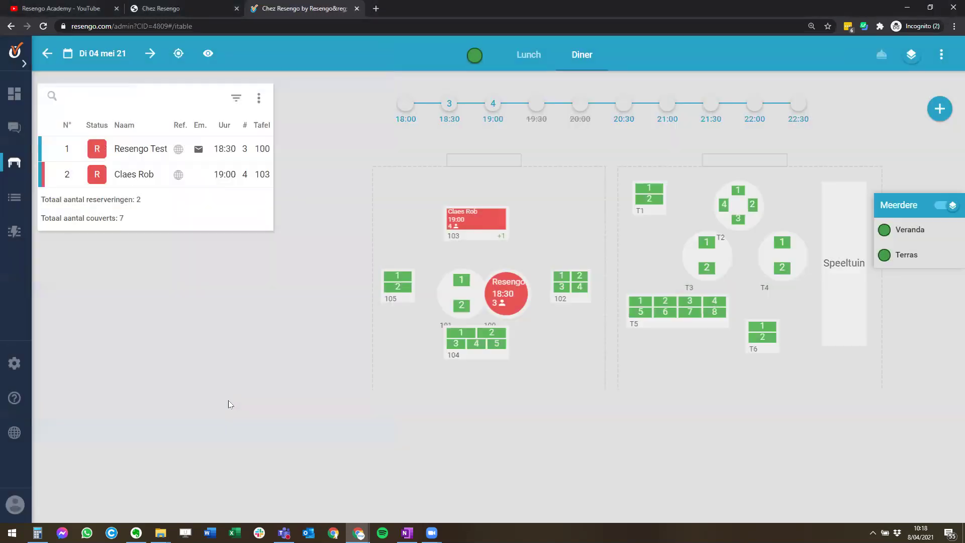
mouse_move(145, 172)
mouse_move(481, 226)
- Start a new reservation on table 102
click(562, 287)
click(578, 290)
click(564, 286)
click(558, 280)
click(563, 288)
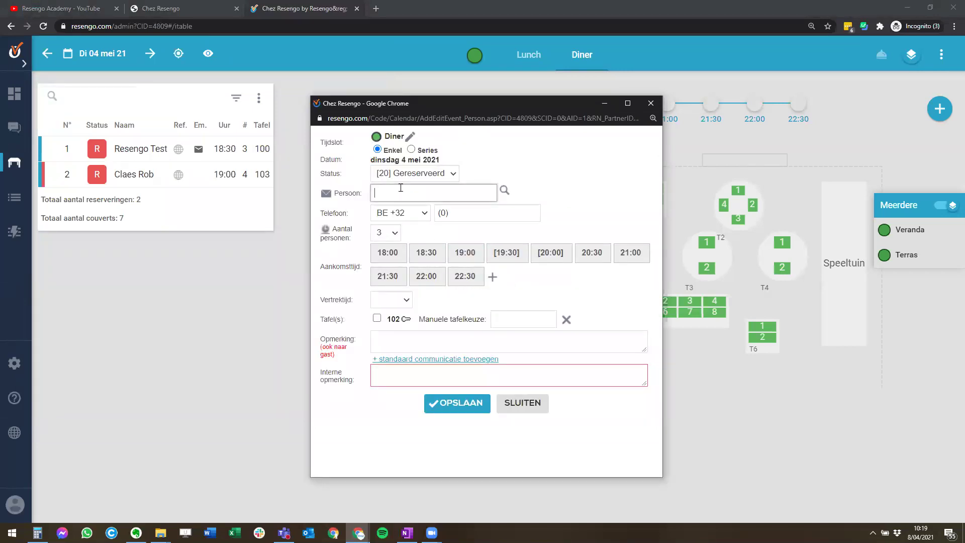
- Fill in the guest's name for the table 102 reservation
drag(401, 191, 297, 188)
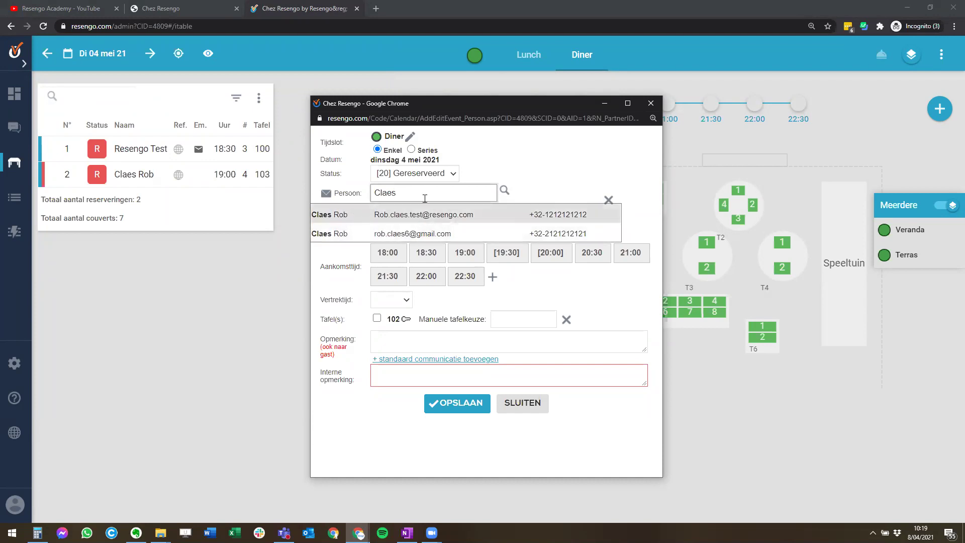
click(350, 218)
click(332, 195)
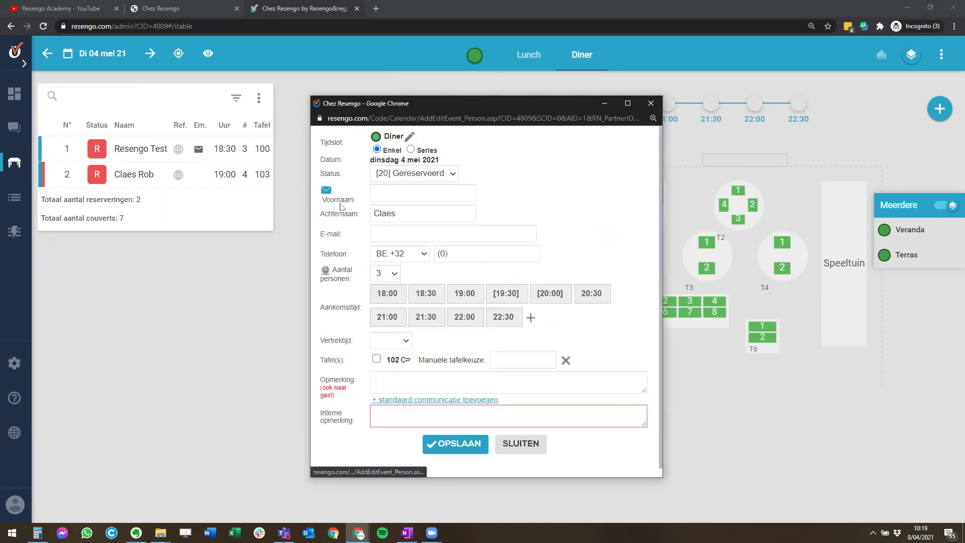
double_click(402, 213)
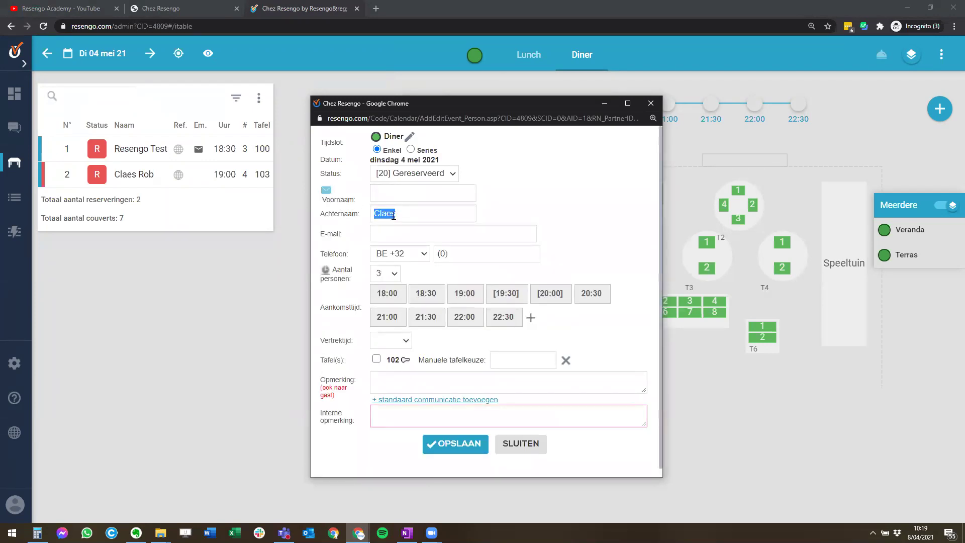
click(411, 215)
click(327, 192)
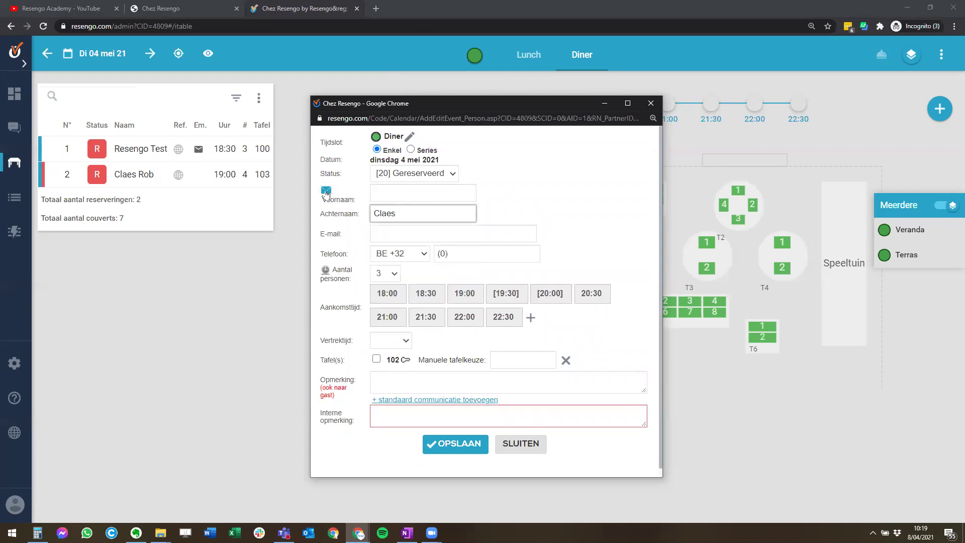
double_click(420, 195)
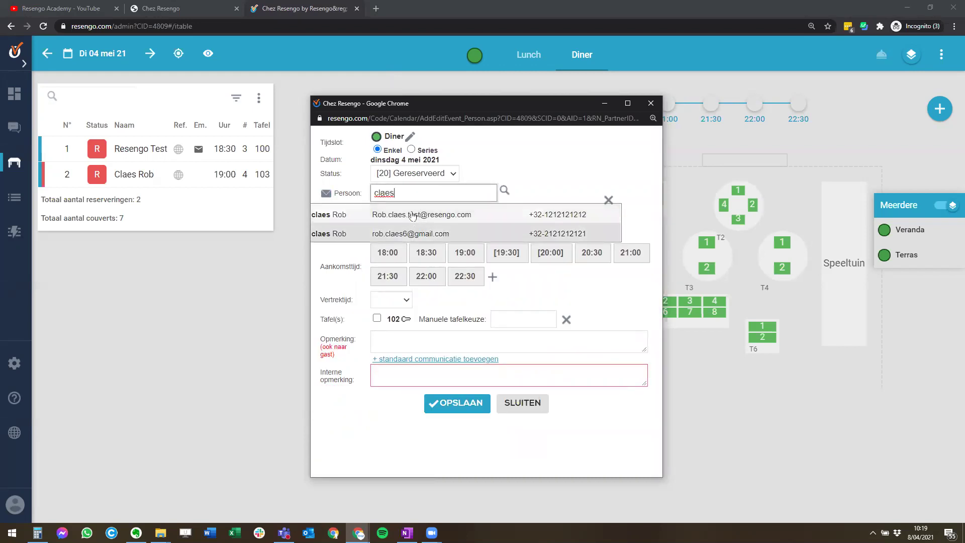
click(608, 200)
drag(402, 190, 256, 197)
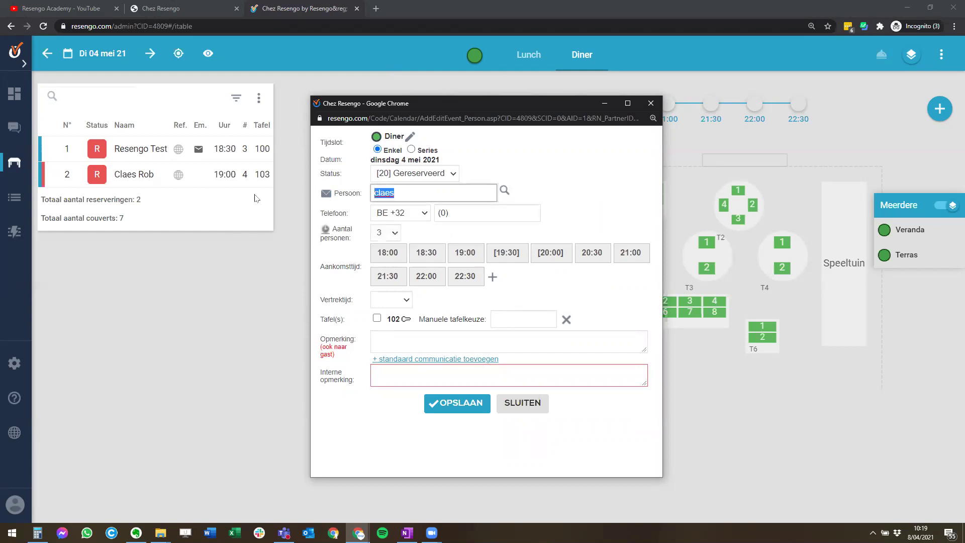
- Set the arrival time to 20:30 and save the reservation
click(430, 257)
click(586, 255)
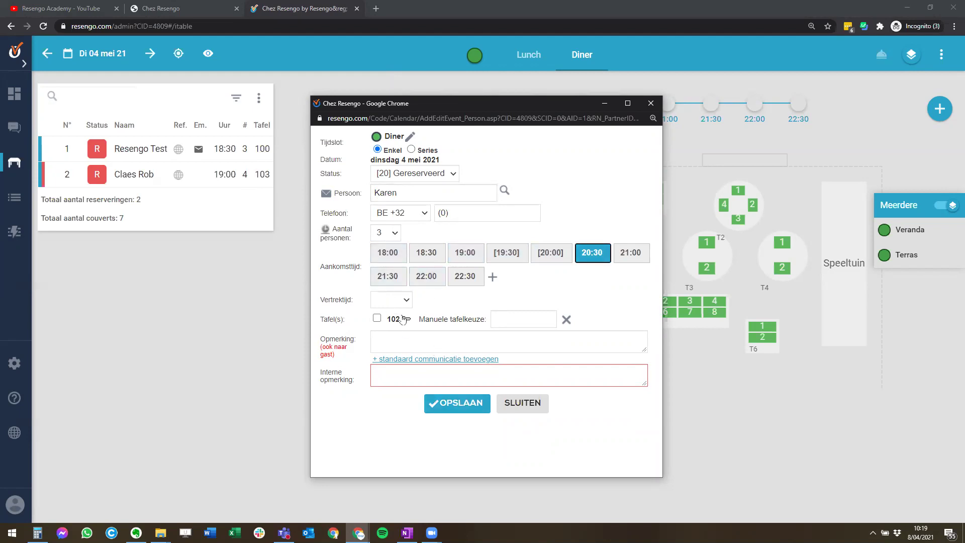
click(458, 405)
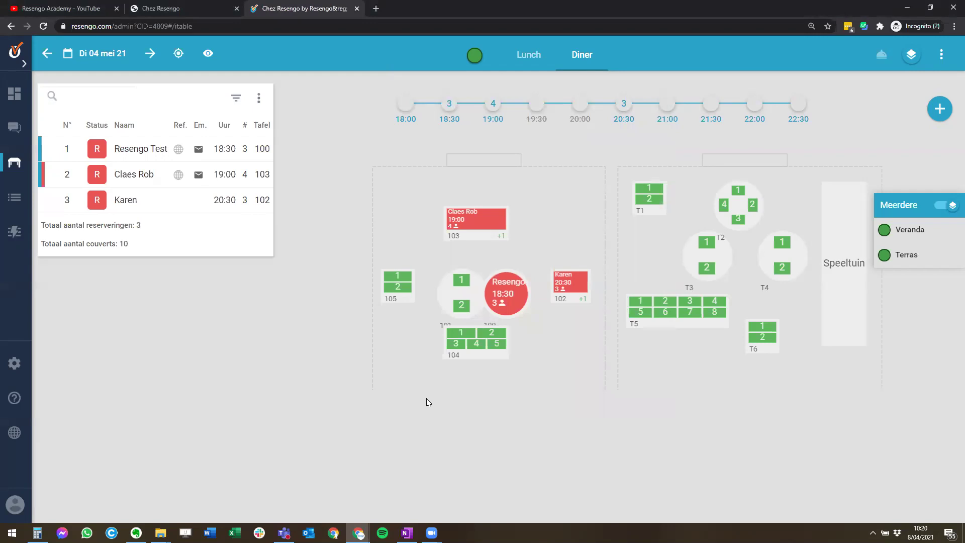
- Open the details of the 18:30 booking for 3 at table 100
mouse_move(932, 121)
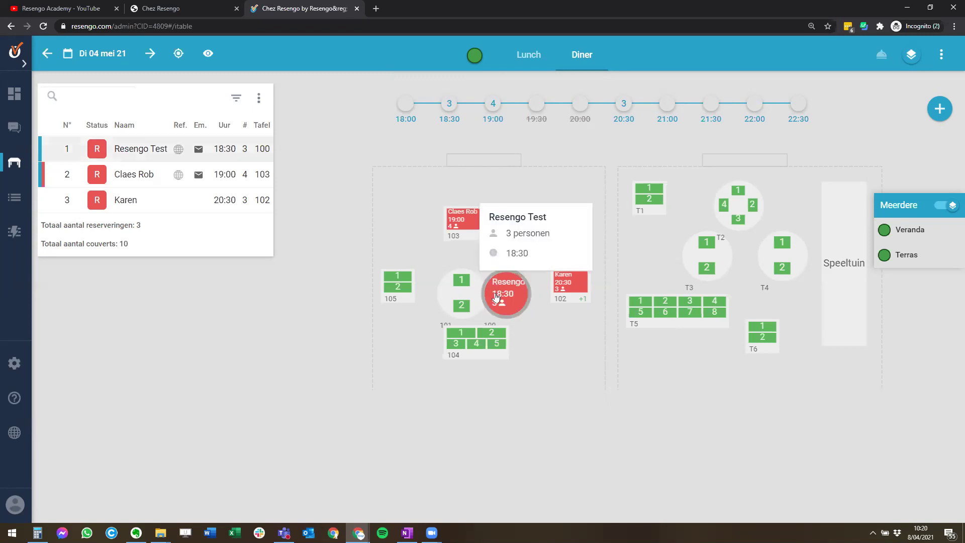
mouse_move(517, 307)
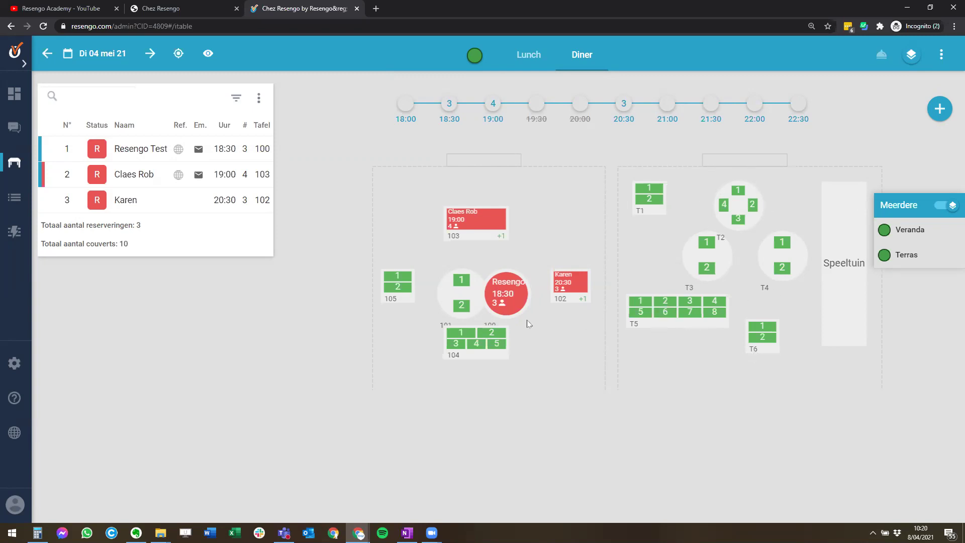
click(510, 297)
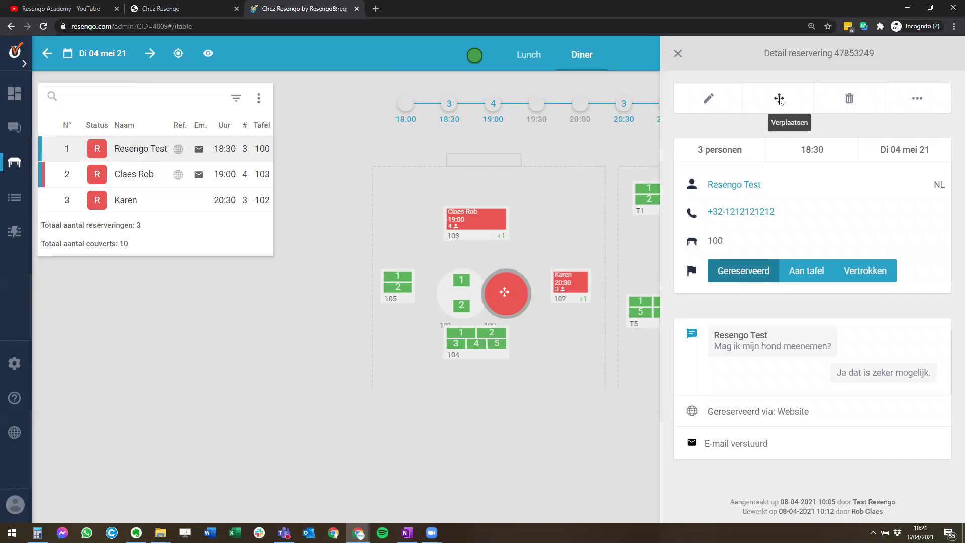
- Move the 18:30 three-guest booking from table 100 onto table T2
click(779, 99)
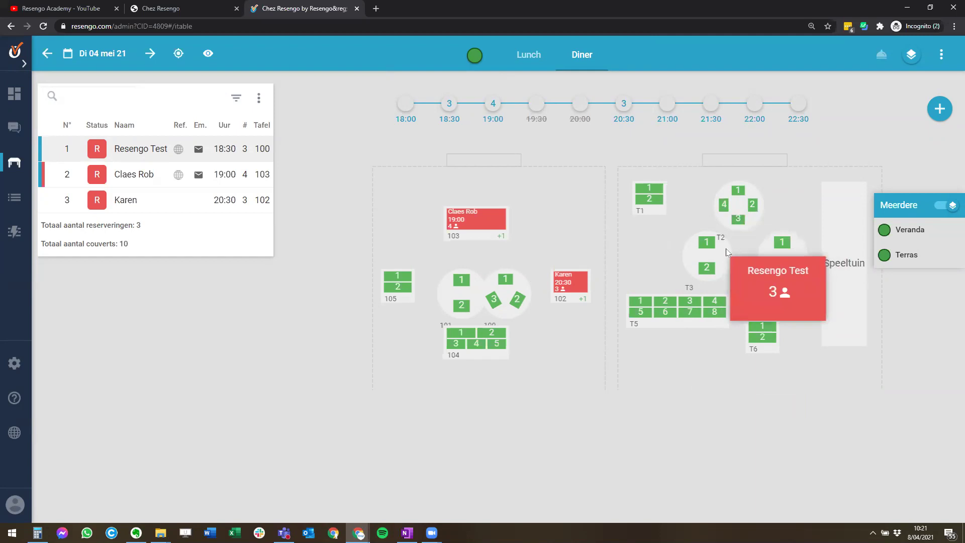
drag(738, 222, 742, 231)
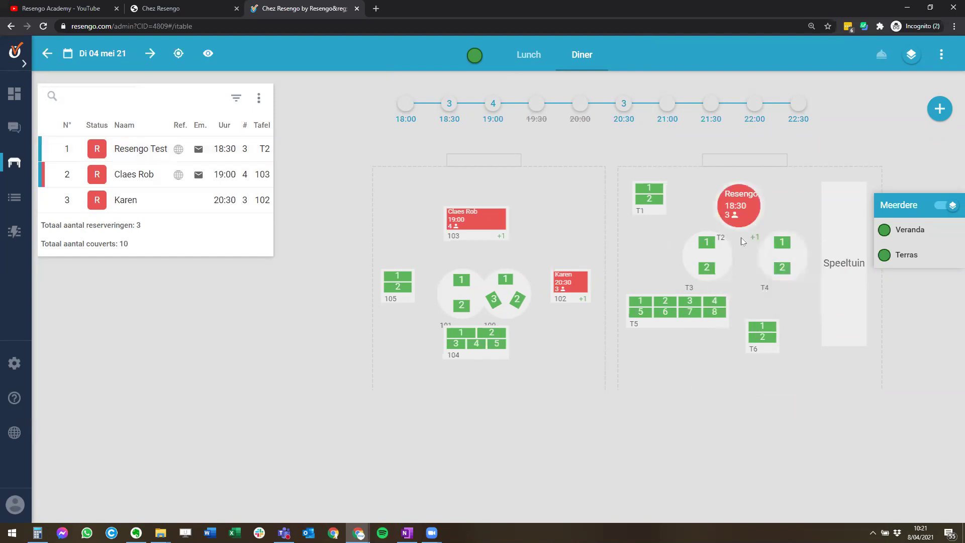
mouse_move(737, 214)
mouse_move(464, 230)
- Move the 19:00 booking from table 103 to tables 101 and 105, then edit the 20:30 booking
click(471, 225)
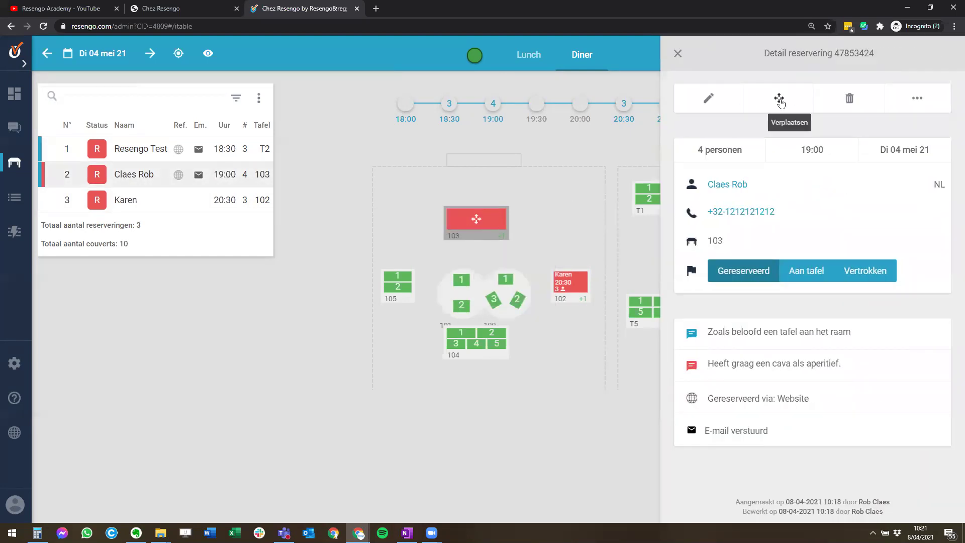
mouse_move(476, 222)
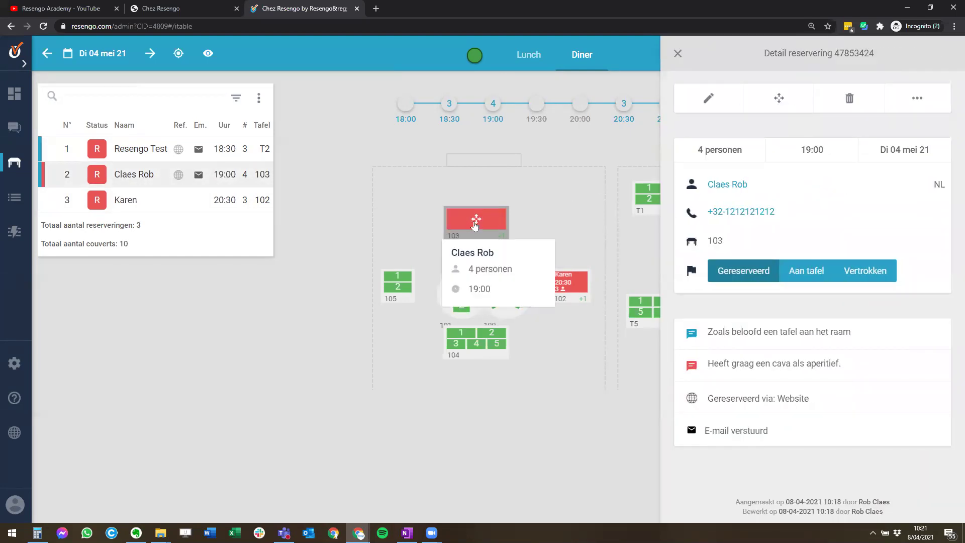
drag(477, 222, 470, 306)
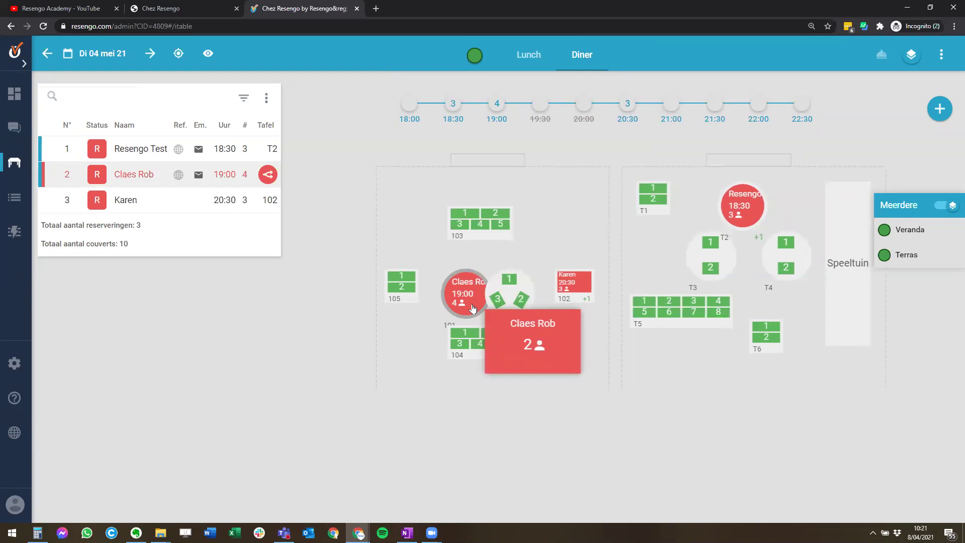
drag(546, 190, 404, 292)
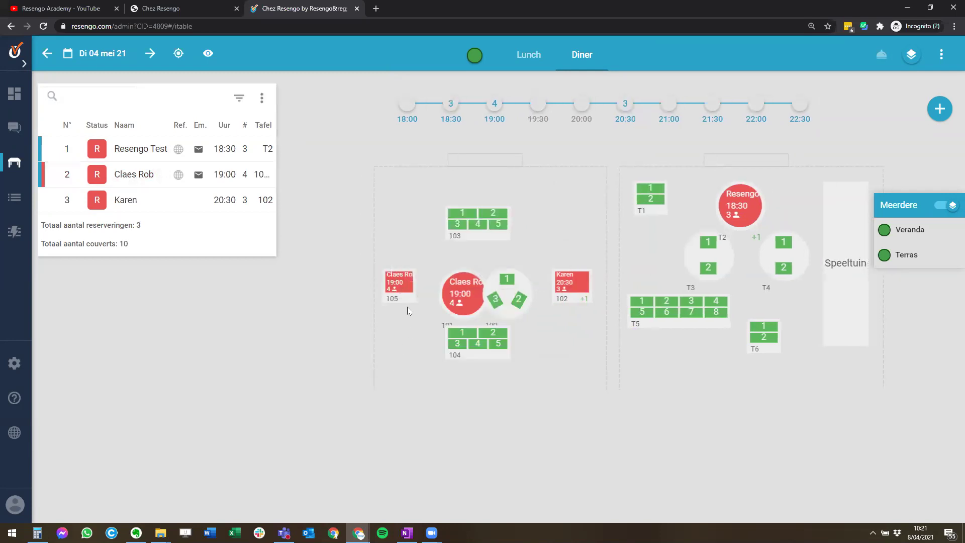
mouse_move(400, 280)
click(67, 204)
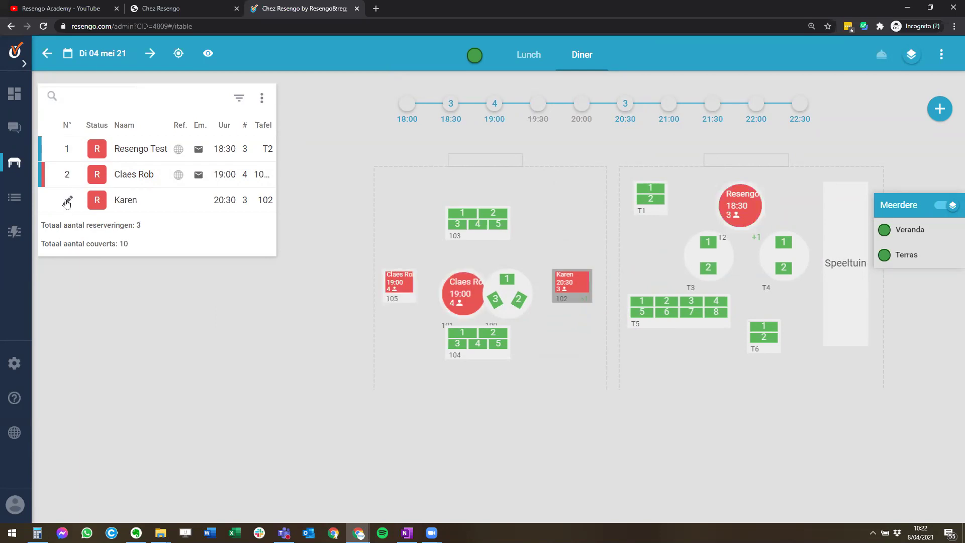
- Change the 20:30 table 102 booking to 4 persons and save it
click(392, 242)
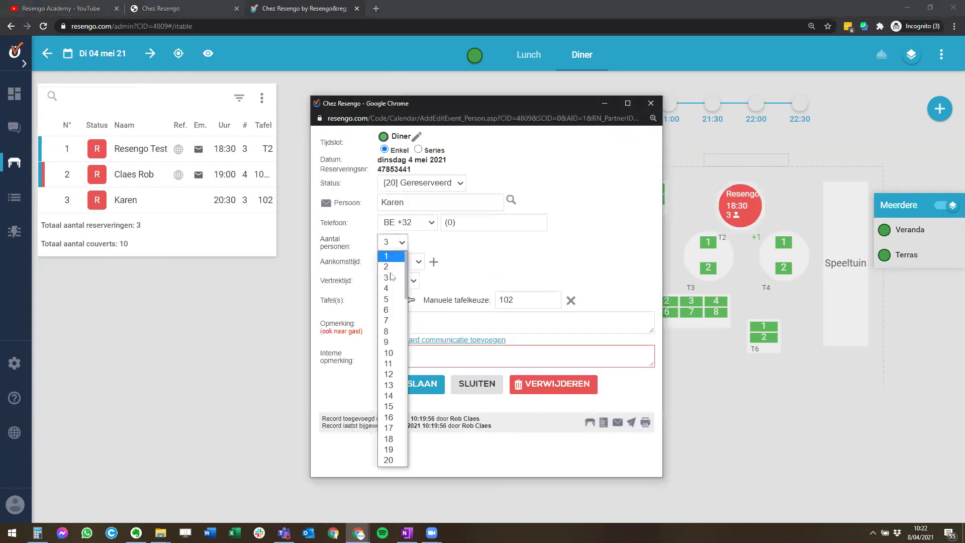
click(389, 289)
click(420, 390)
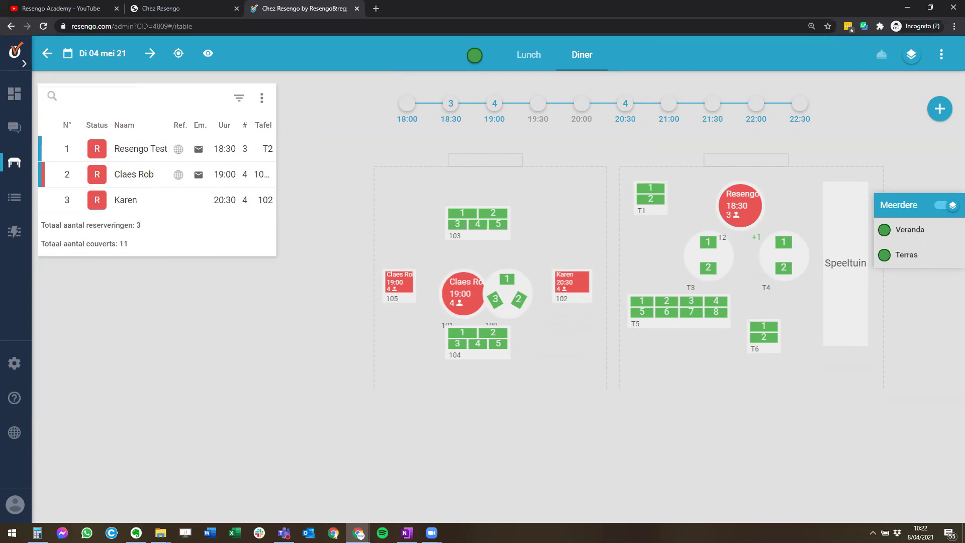
- Switch the 20:30 and 19:00 parties from R to seated (T), then open the 18:30 booking at T2
click(101, 201)
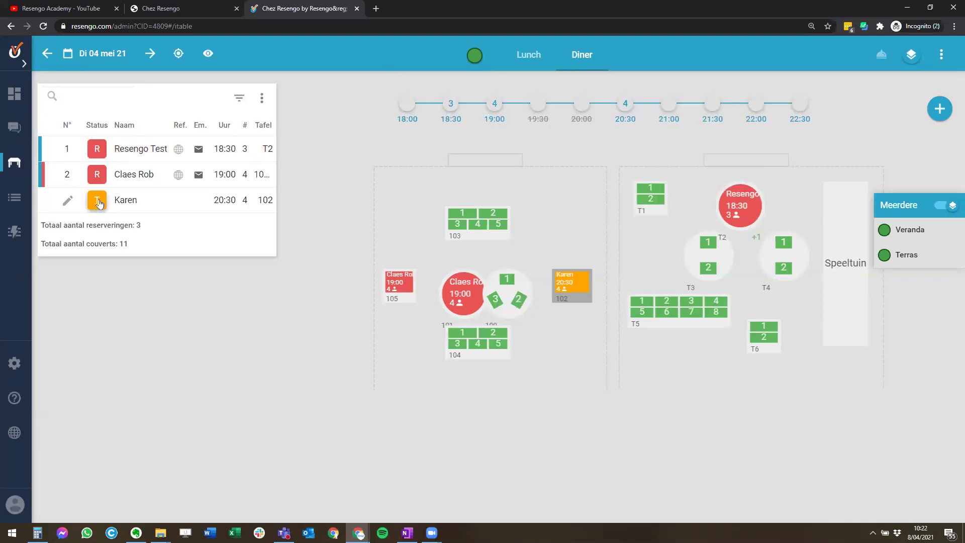
click(96, 175)
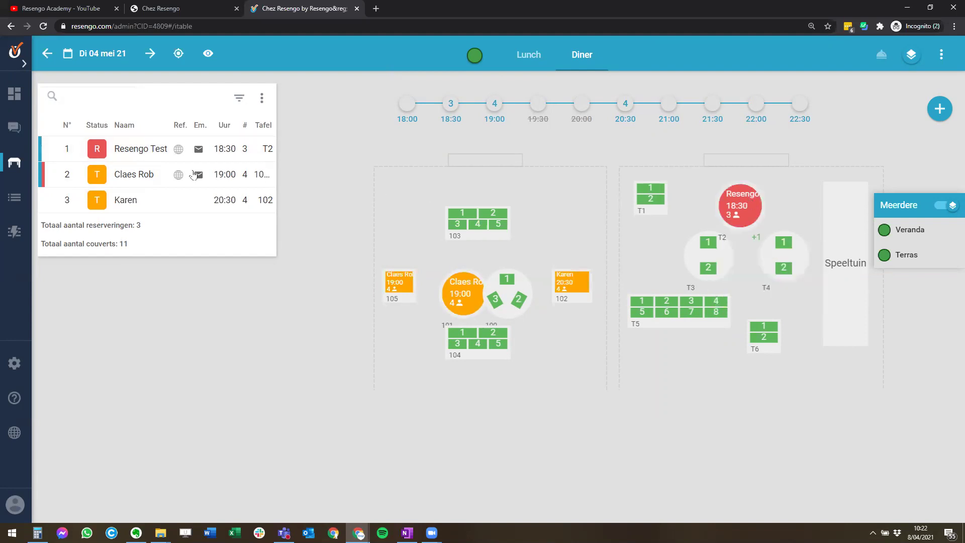
click(154, 151)
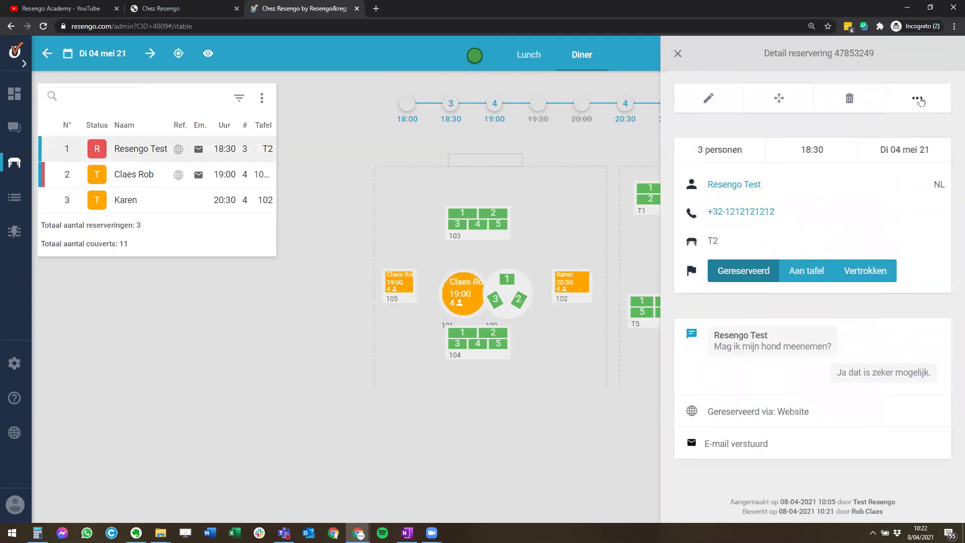
- View the 18:30 booking's extra actions (Communicatiehistoriek, Communicatie versturen, No-show), then close its details
click(918, 99)
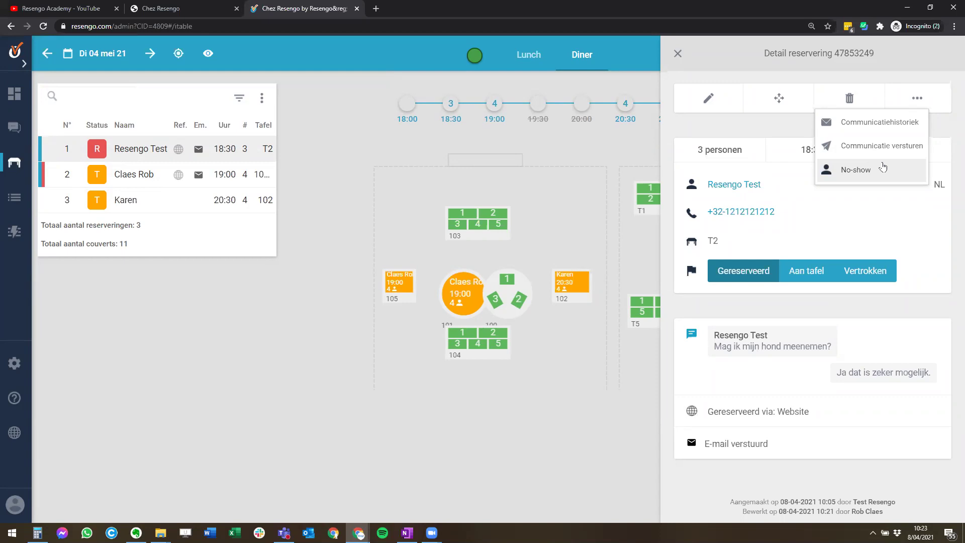
click(149, 390)
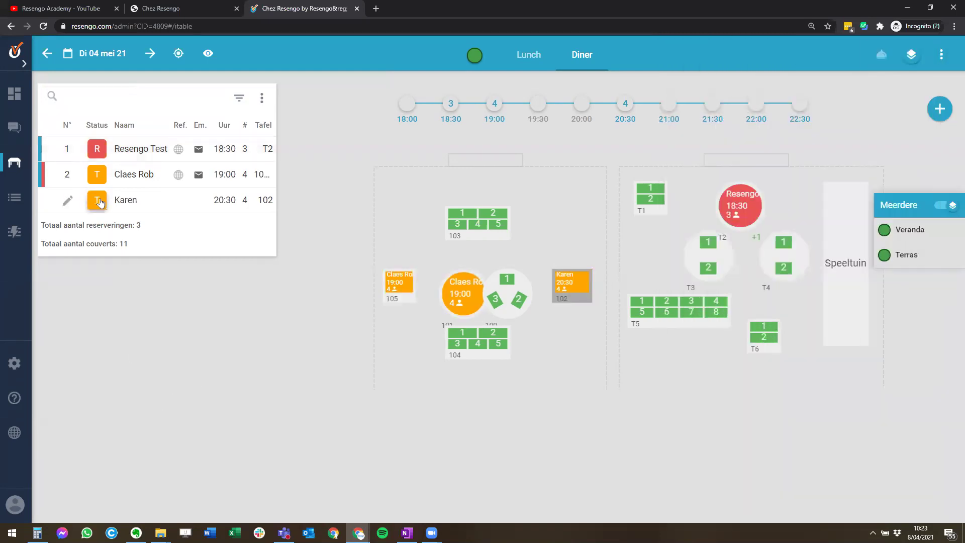
- Switch the 20:30 and 19:00 parties to departed (V), revert both to R, then open the 19:00 booking
click(100, 202)
click(97, 174)
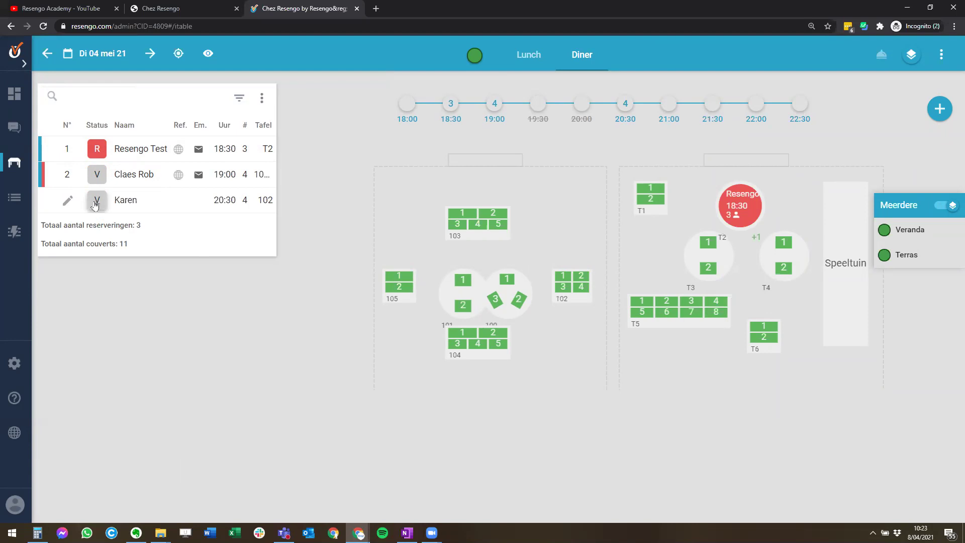
click(95, 204)
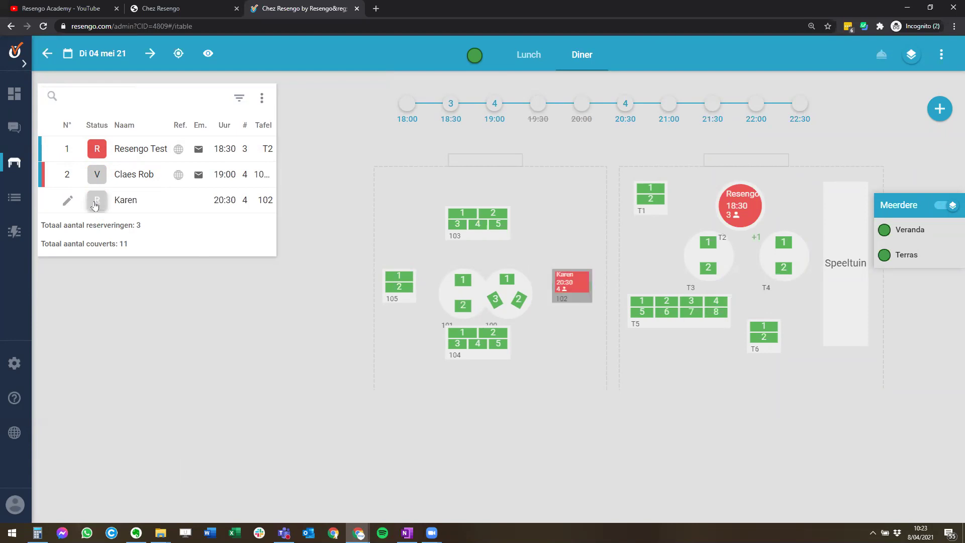
click(97, 175)
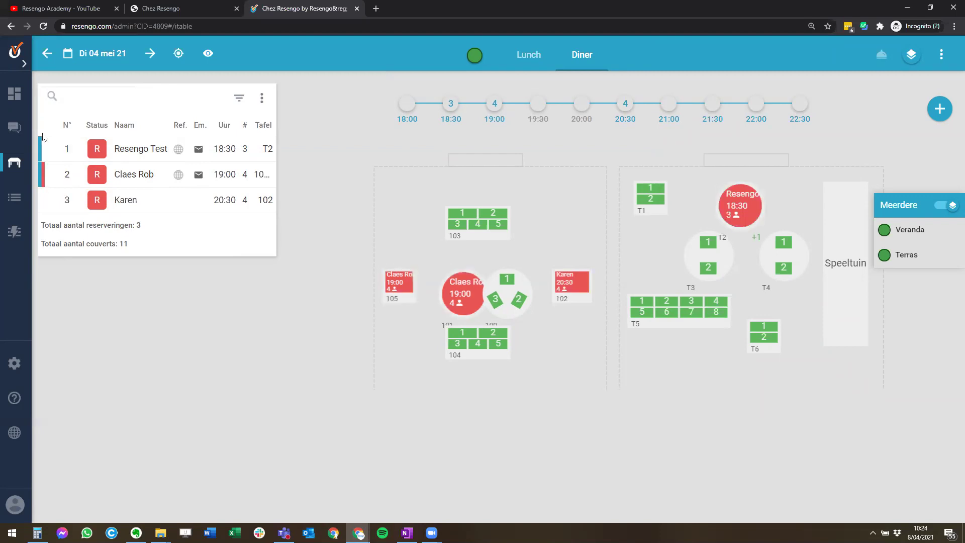
click(135, 177)
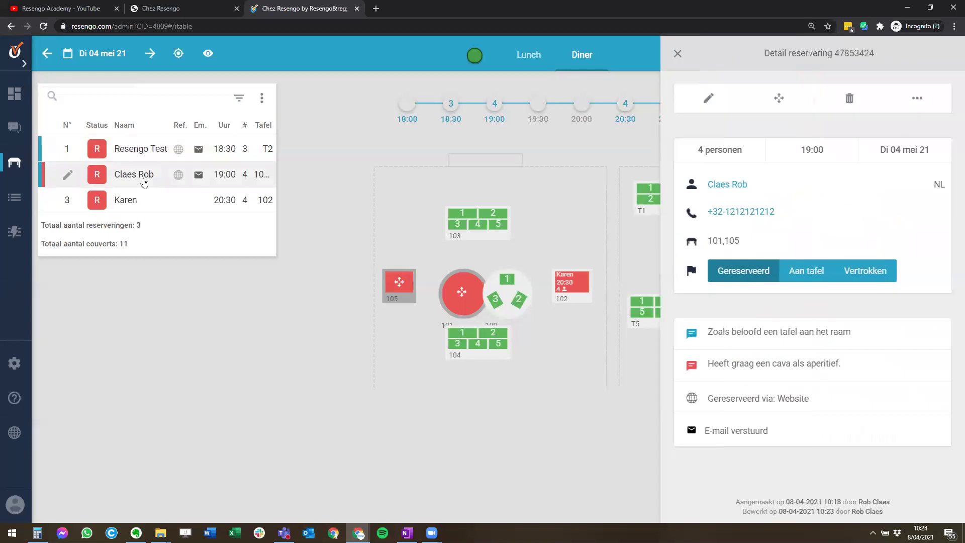
- Highlight the 19:00 booking's window-table and cava aperitif notes, then close Detail reservering
drag(708, 331, 707, 332)
click(720, 335)
drag(853, 363, 706, 369)
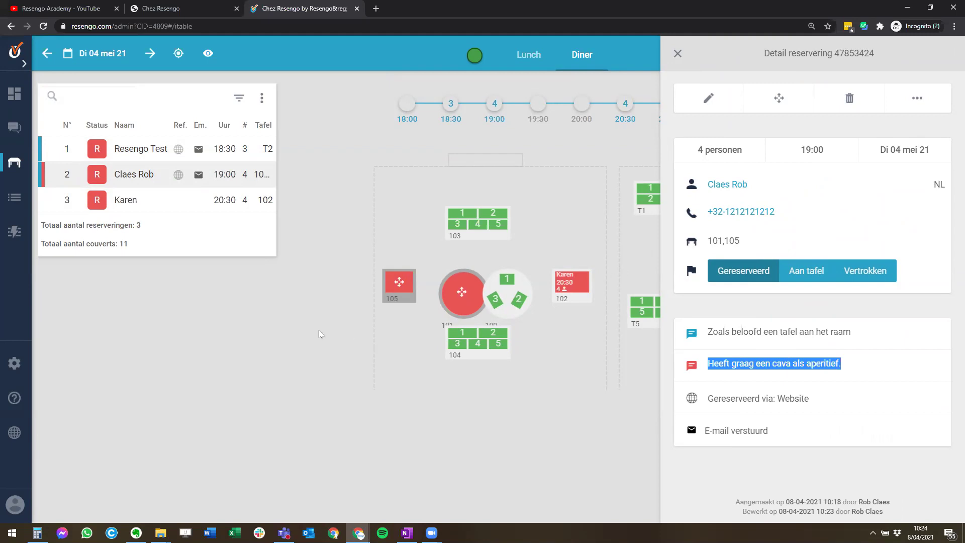
click(280, 351)
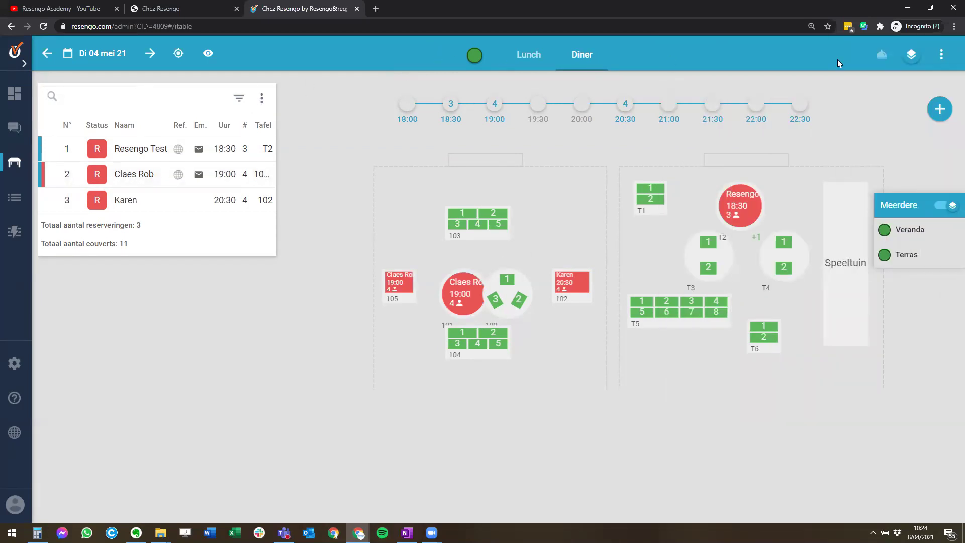
- Browse the calendar through June, 5 May and 8 May, ending back on Tuesday 4 May
click(95, 57)
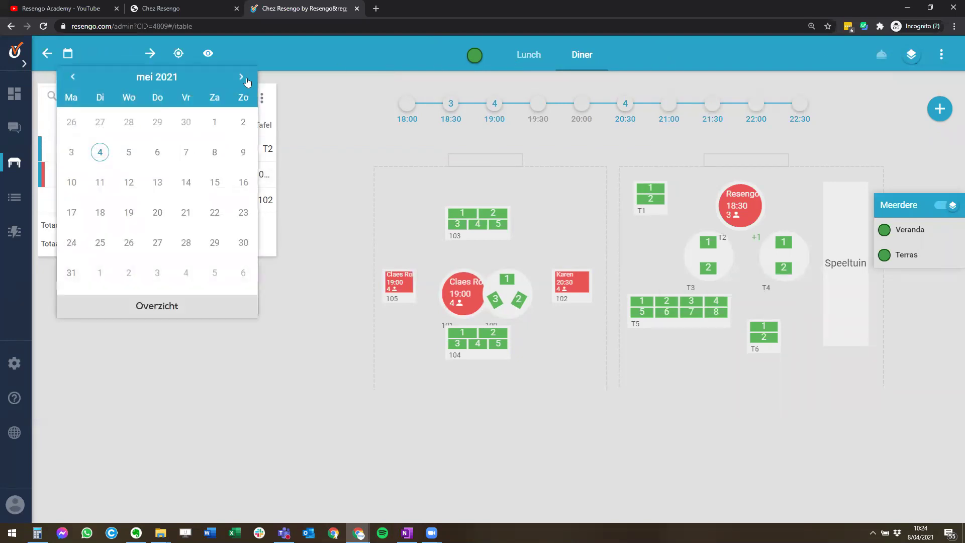
click(243, 81)
click(72, 77)
click(148, 52)
click(56, 54)
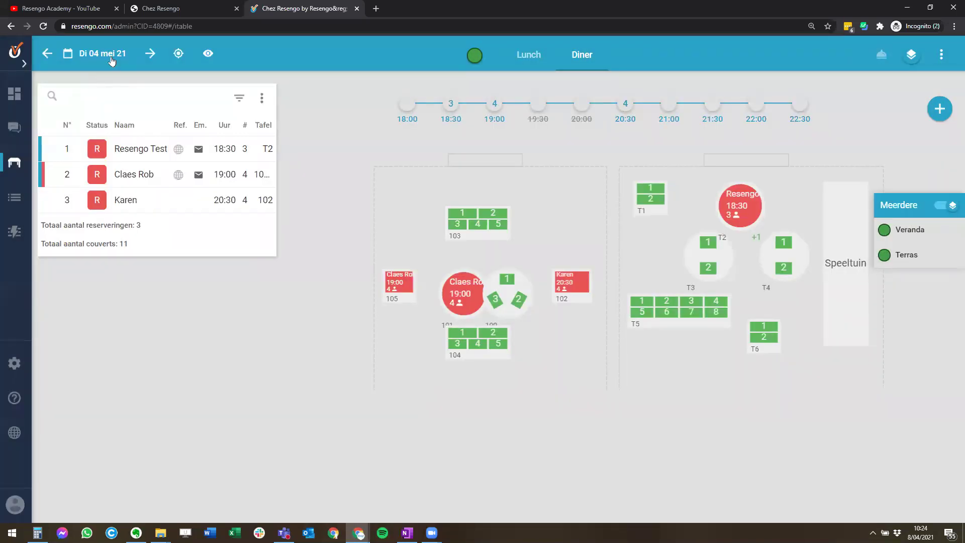
click(111, 56)
click(215, 151)
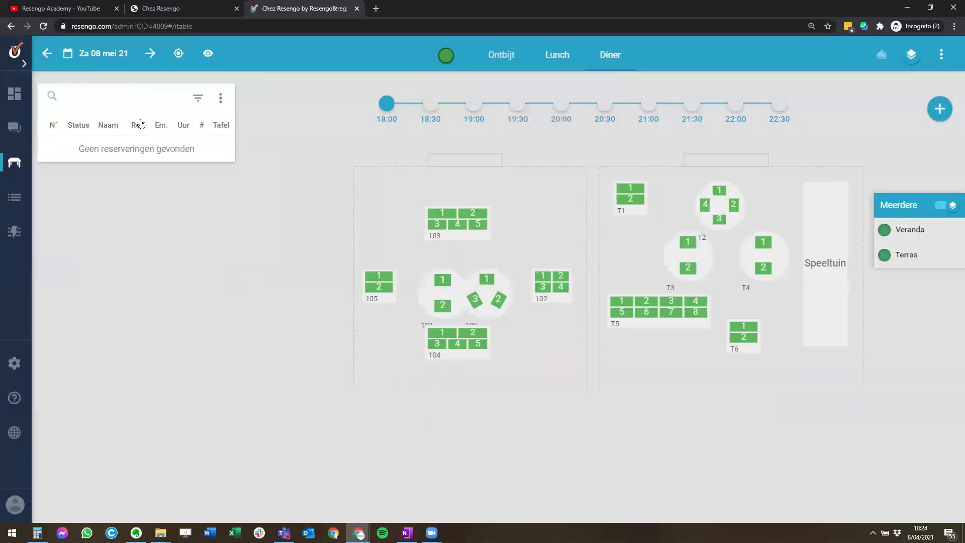
click(108, 53)
click(100, 152)
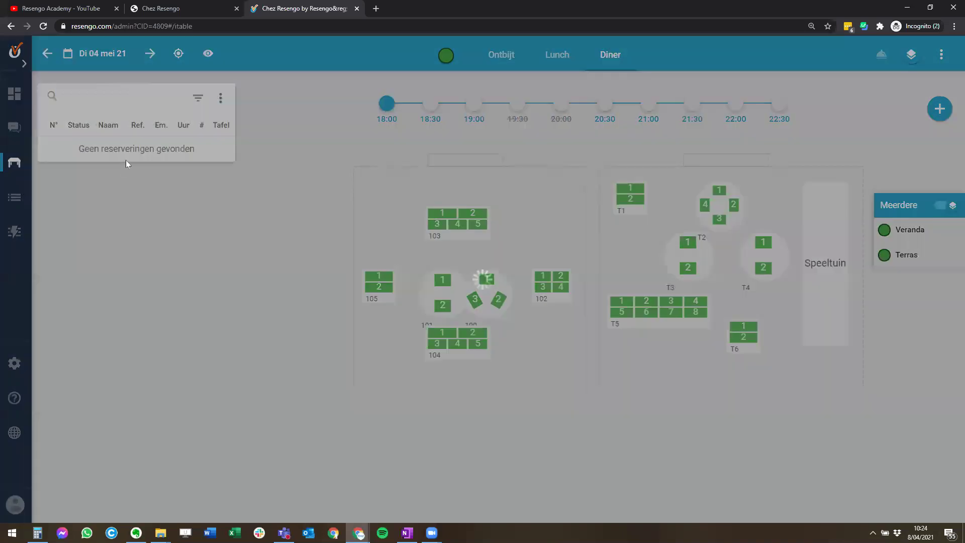
- Toggle between Lunch and Diner, then jump to today, Thursday 8 April 2021
click(523, 58)
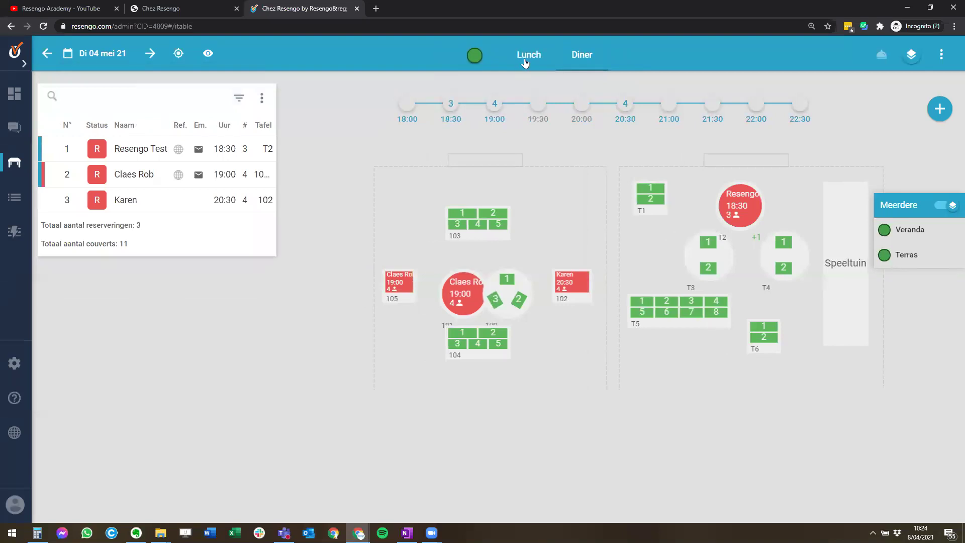
click(580, 55)
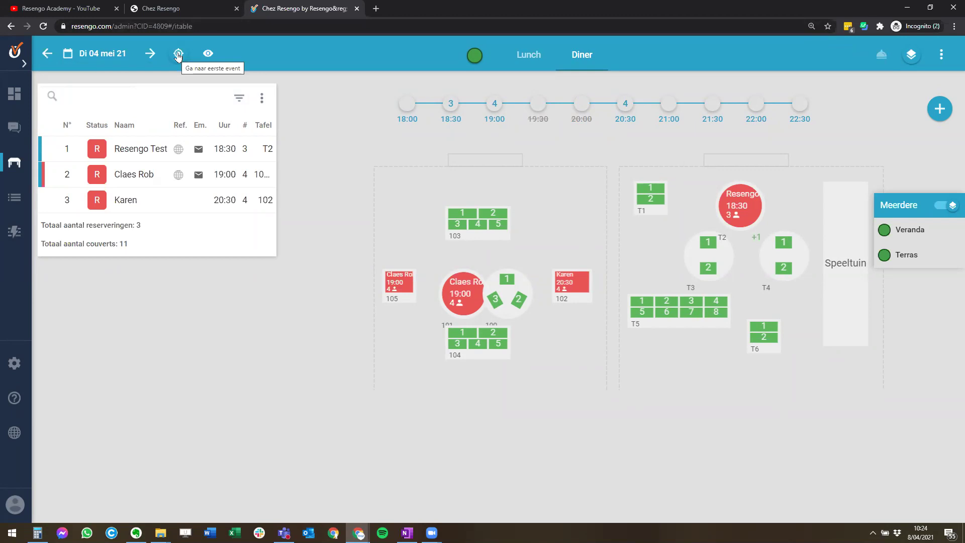
click(178, 55)
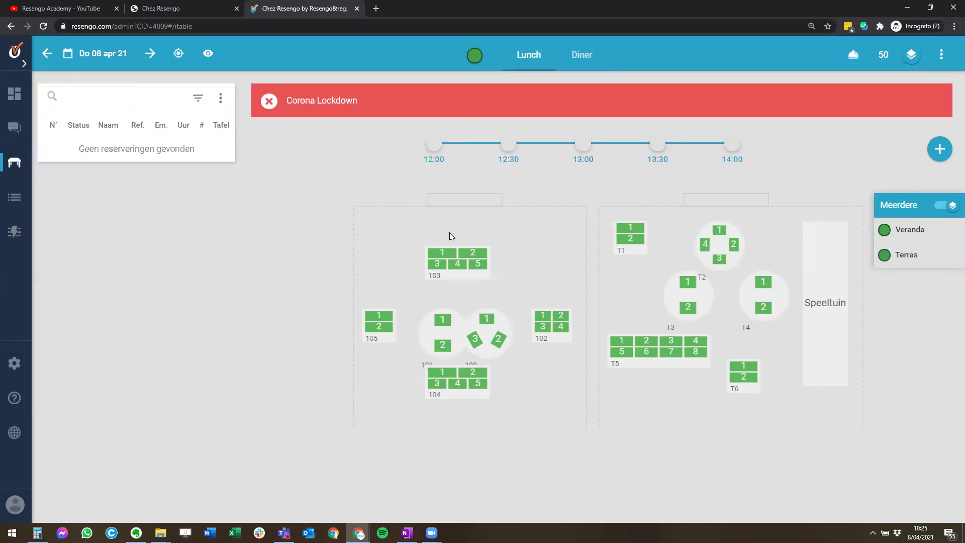
- Pick Tuesday 4 May 2021 on Diner and toggle the reservation list off and back on
click(93, 61)
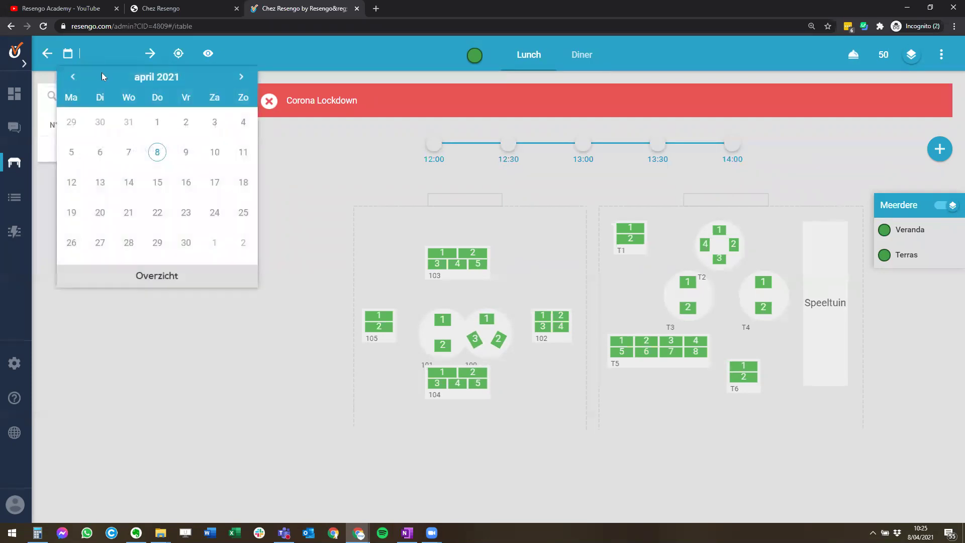
click(241, 76)
click(101, 153)
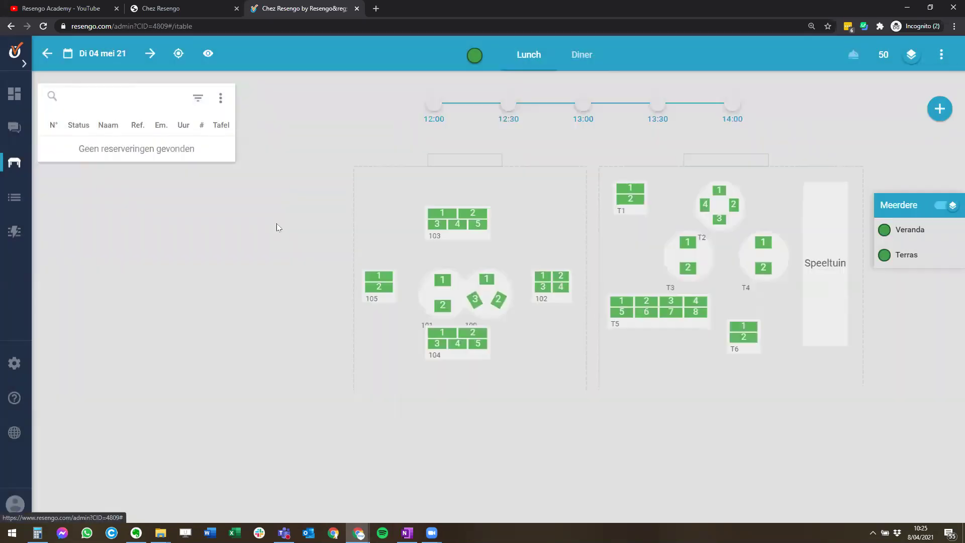
click(582, 56)
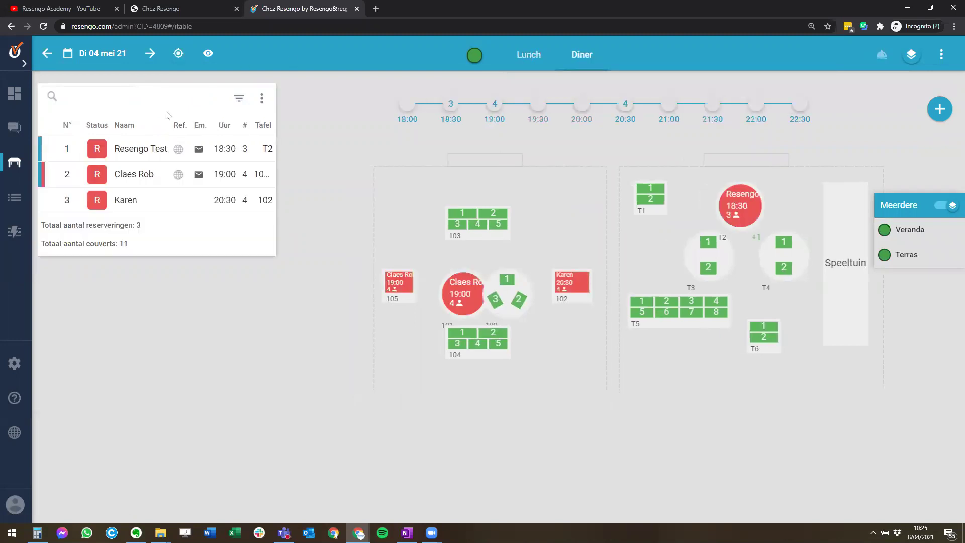
click(208, 53)
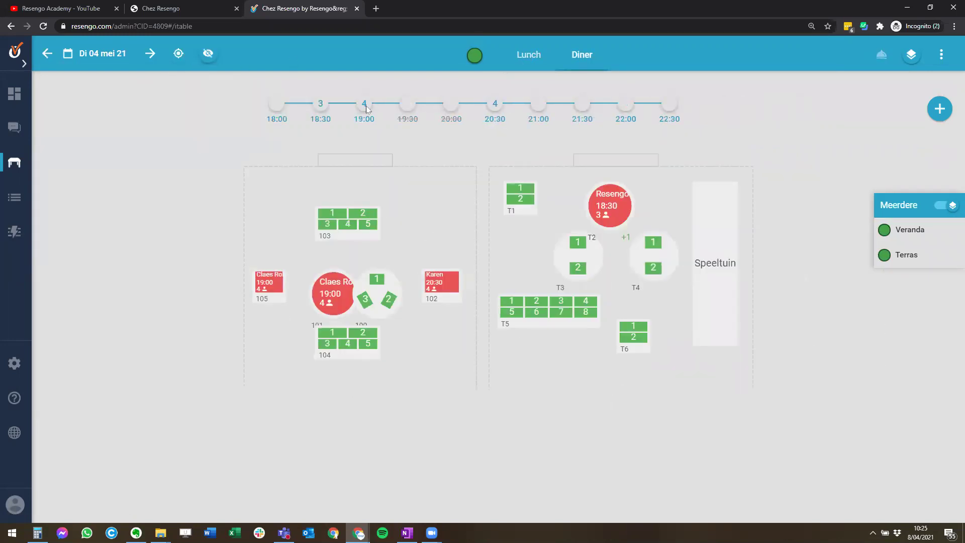
click(207, 57)
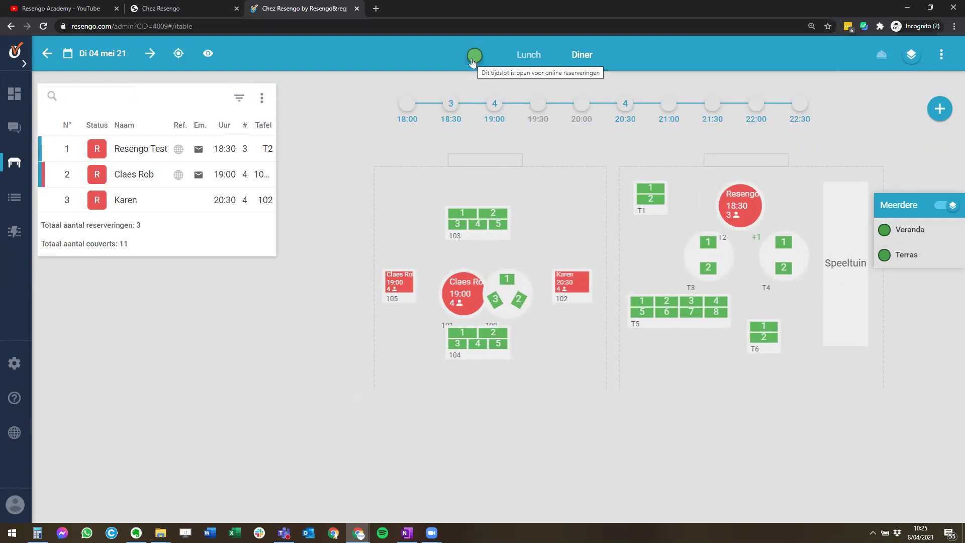
- In the day's availability settings, switch Status Diner off and back on
click(472, 61)
click(582, 296)
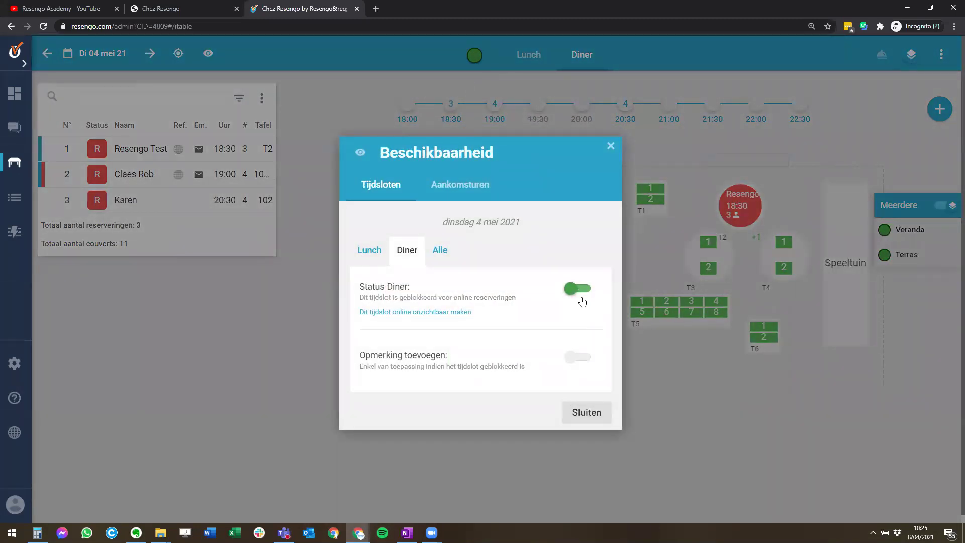
click(582, 300)
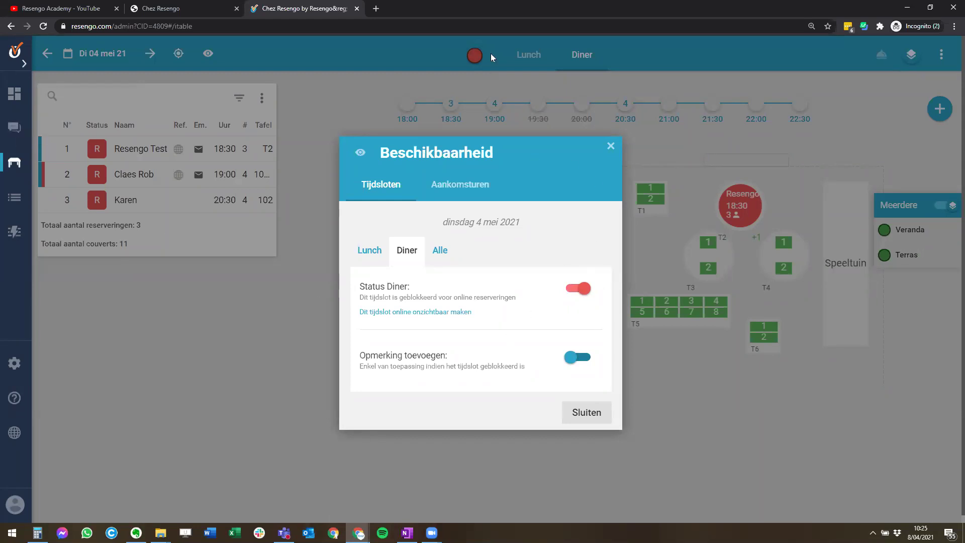
click(577, 291)
- Under Aankomsturen, switch off Diner arrivals from 18:00 through 20:00 and close with Sluiten
click(471, 197)
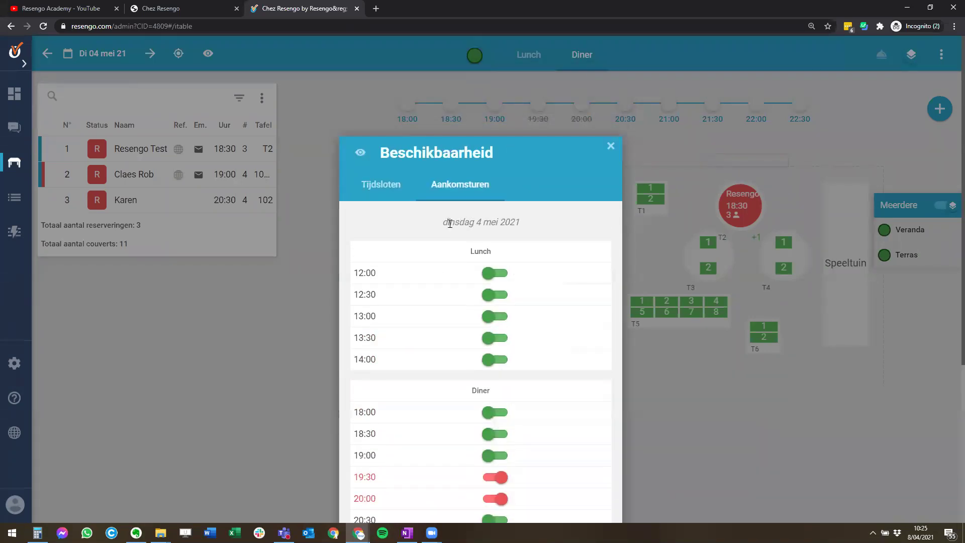
drag(449, 221, 520, 236)
scroll(493, 371, down, 2)
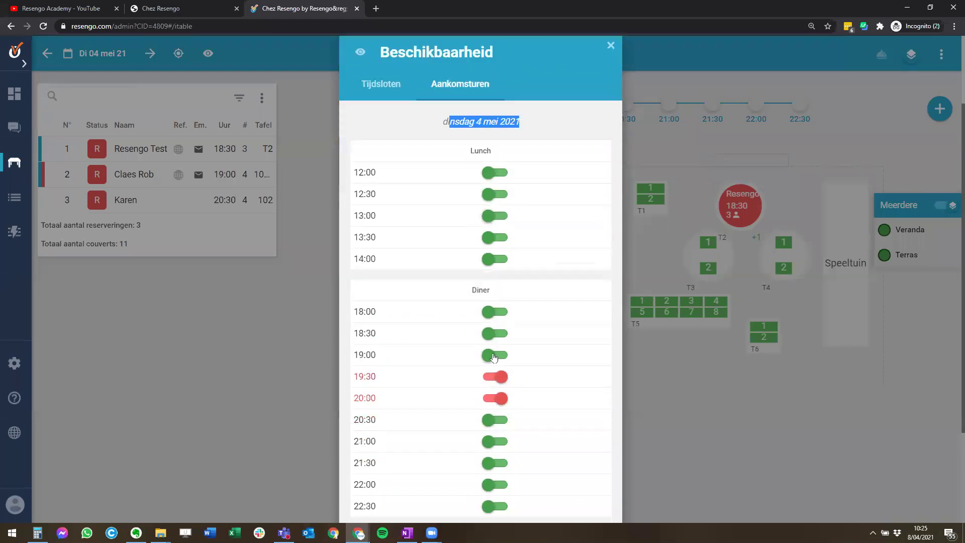
click(495, 312)
click(495, 333)
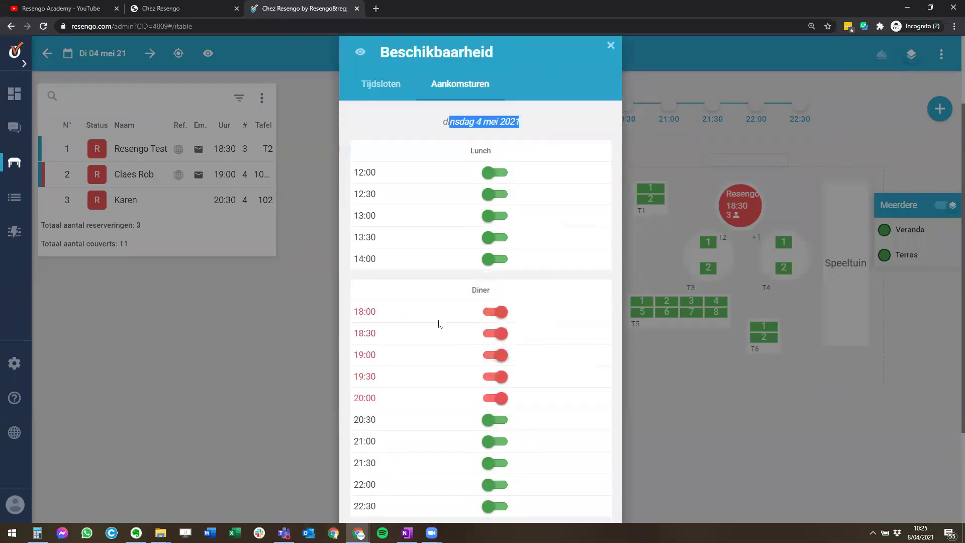
scroll(439, 324, down, 3)
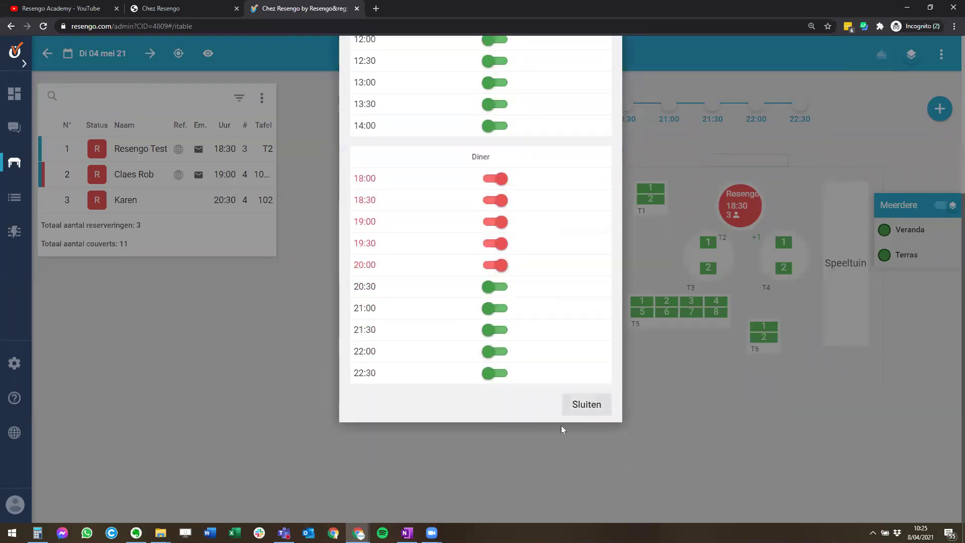
click(587, 405)
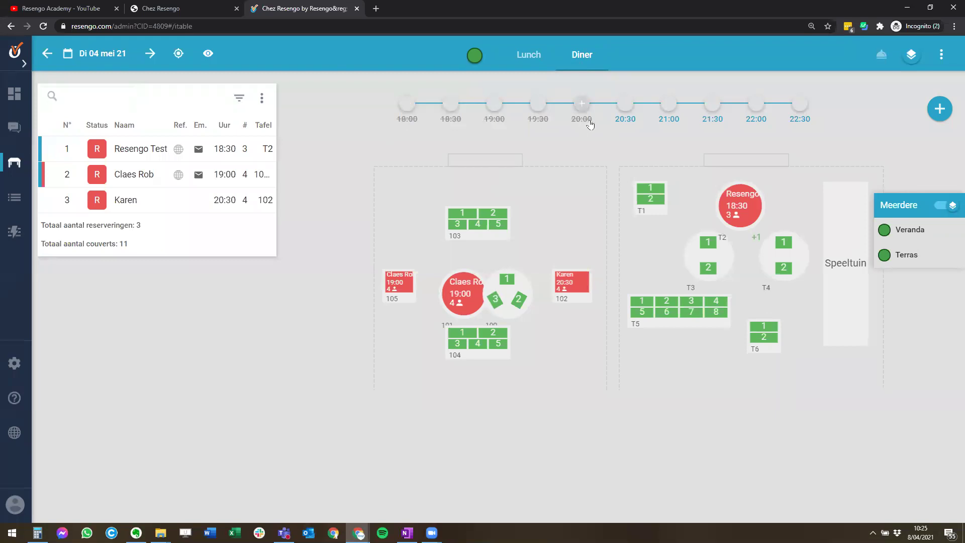
- Turn off 'Online beschikbaar' for the Terras room on 4 May, keeping Veranda bookable
click(152, 54)
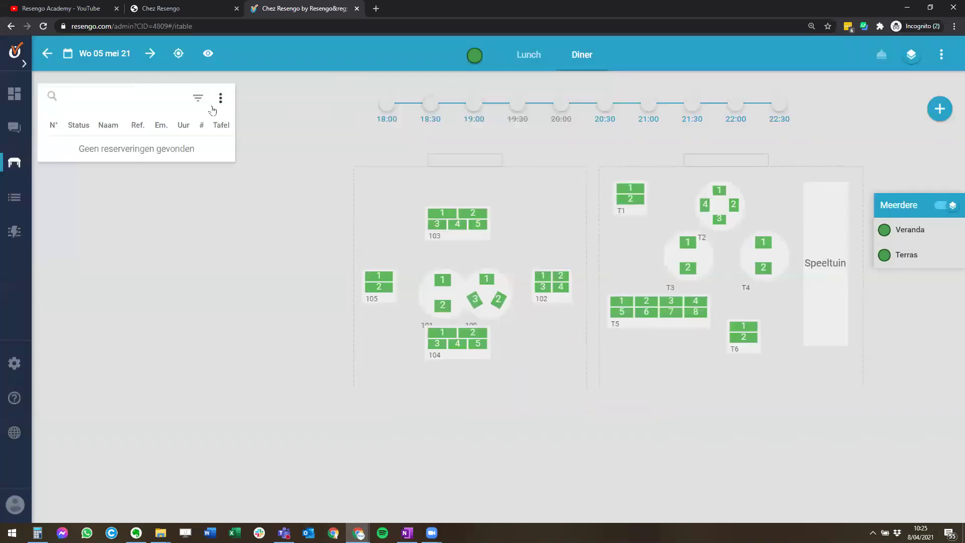
click(44, 59)
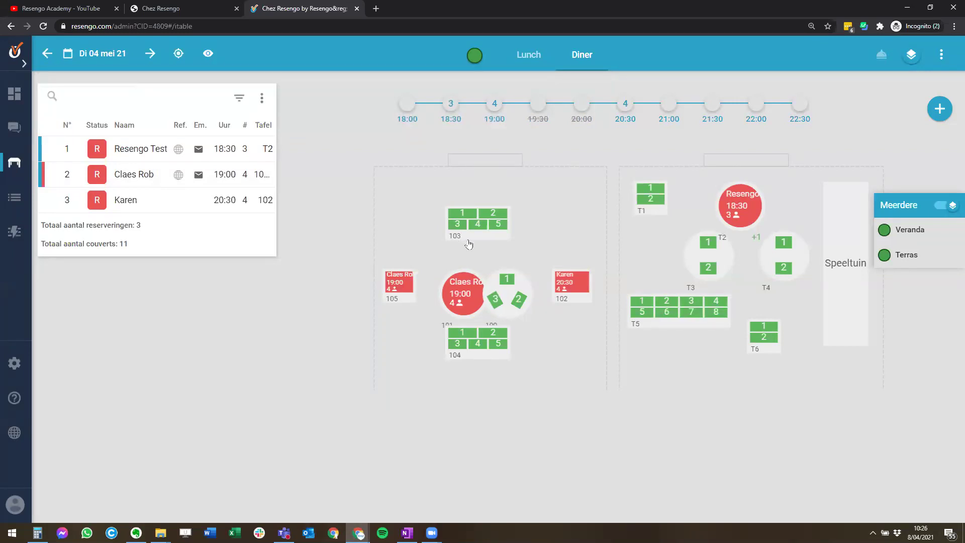
mouse_move(917, 264)
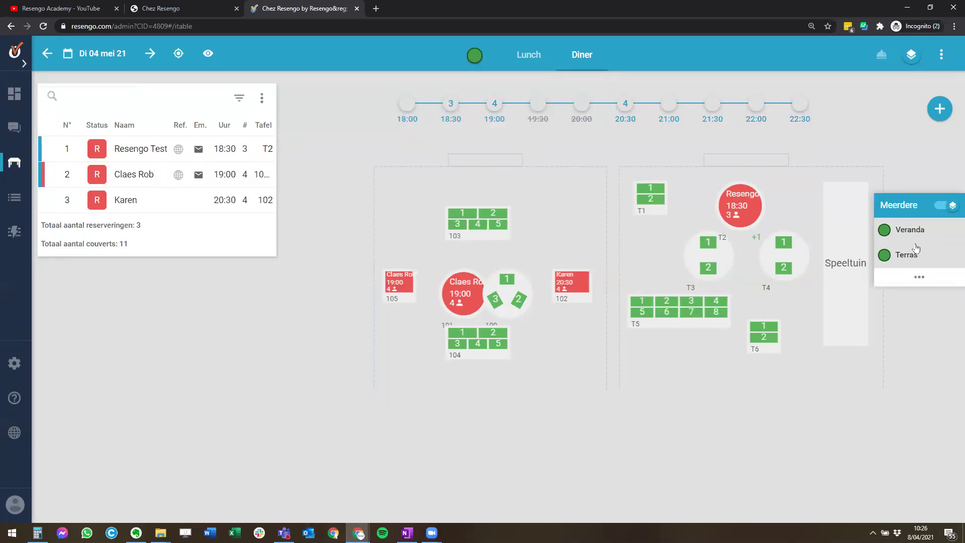
click(919, 278)
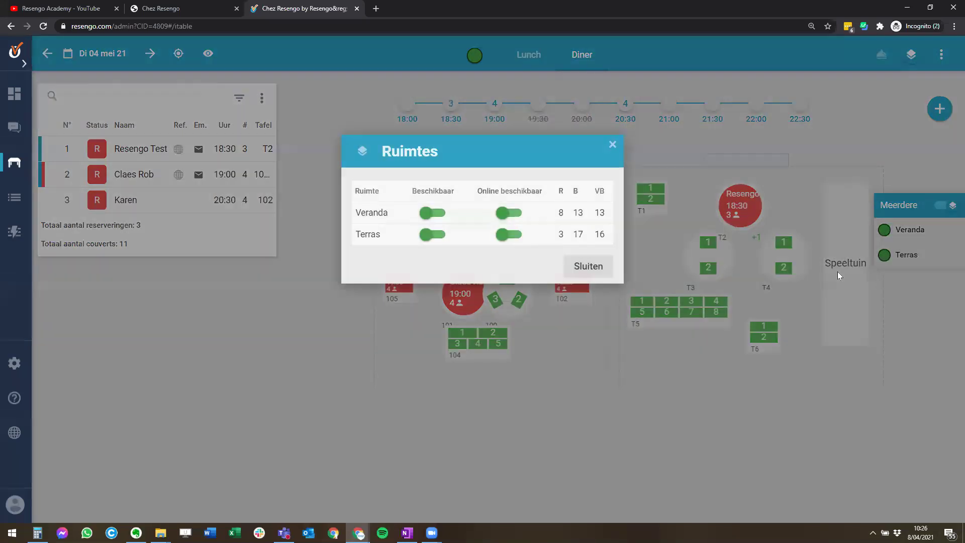
click(511, 244)
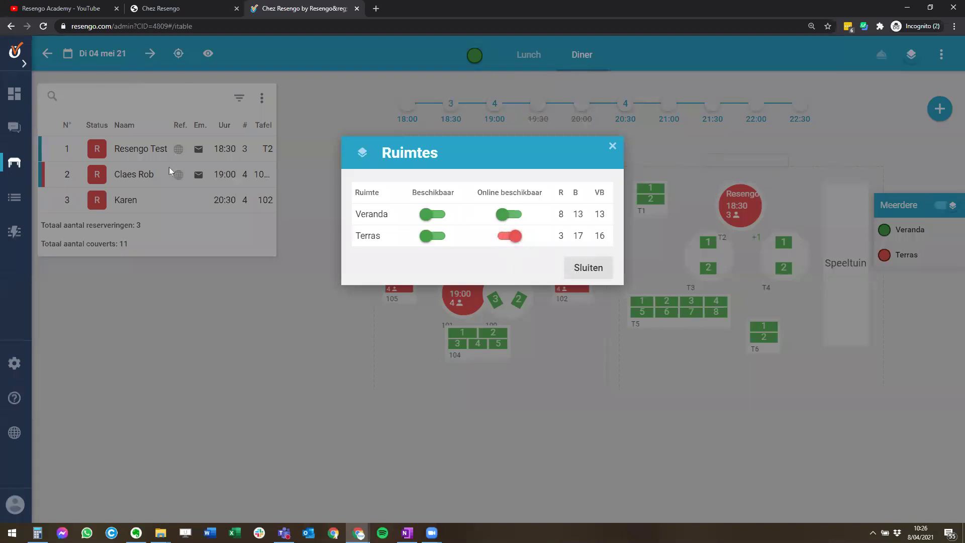
click(593, 270)
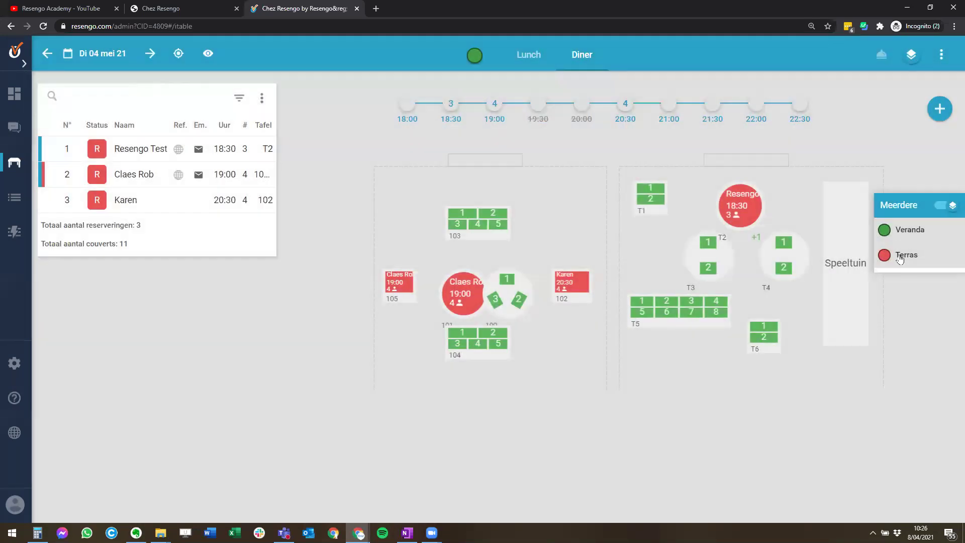
- Check 5 May and return to 4 May, then toggle Meerdere/Enkel to show both Veranda and Terras
click(151, 59)
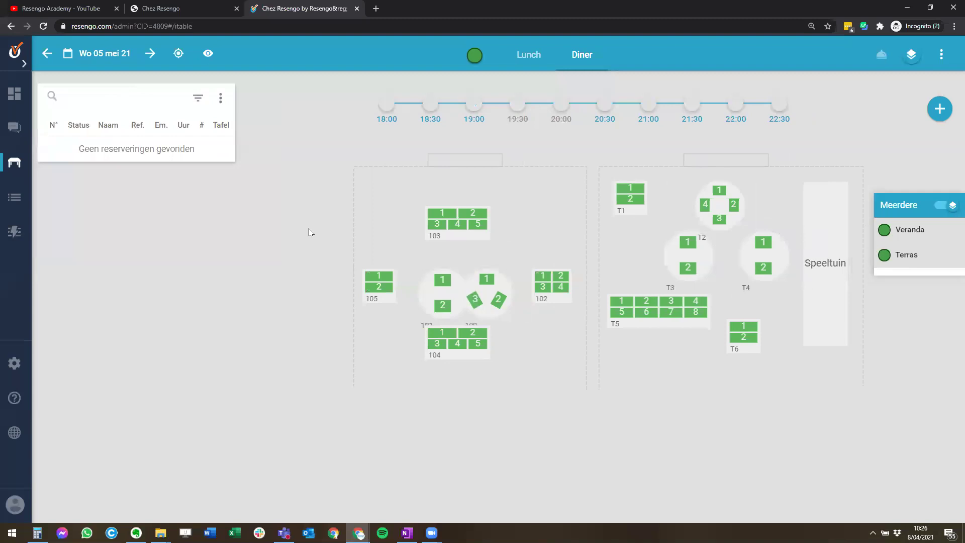
click(47, 55)
mouse_move(919, 271)
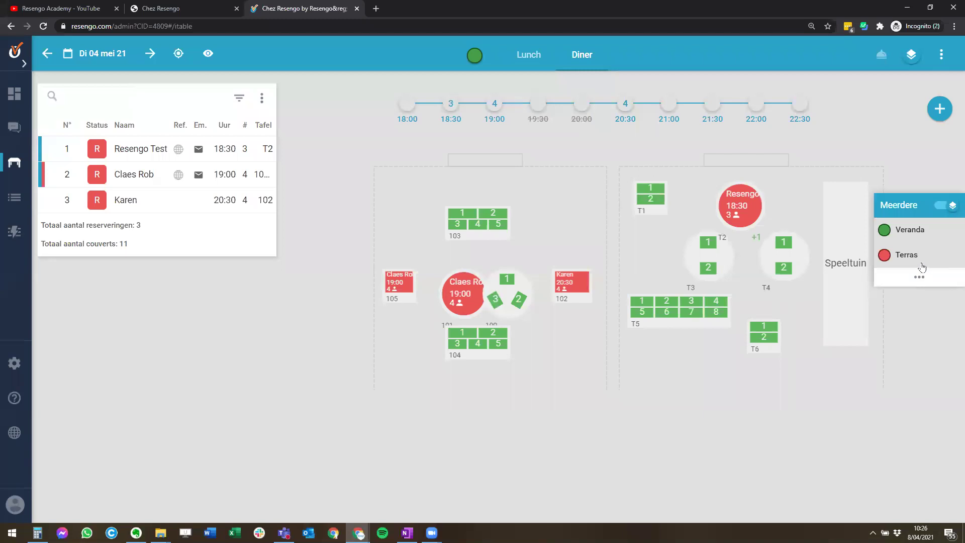
click(911, 55)
click(911, 55)
click(911, 56)
click(911, 55)
click(911, 56)
click(911, 55)
click(940, 206)
click(940, 206)
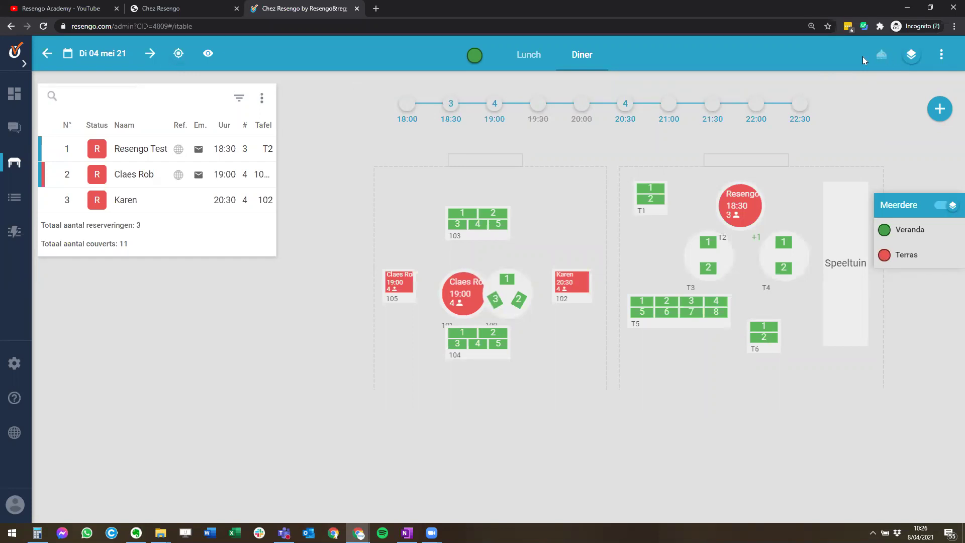
- On today's lunch in Ontvangstmodus, add walk-ins: four at table 103, two at 105, two at 101
click(179, 54)
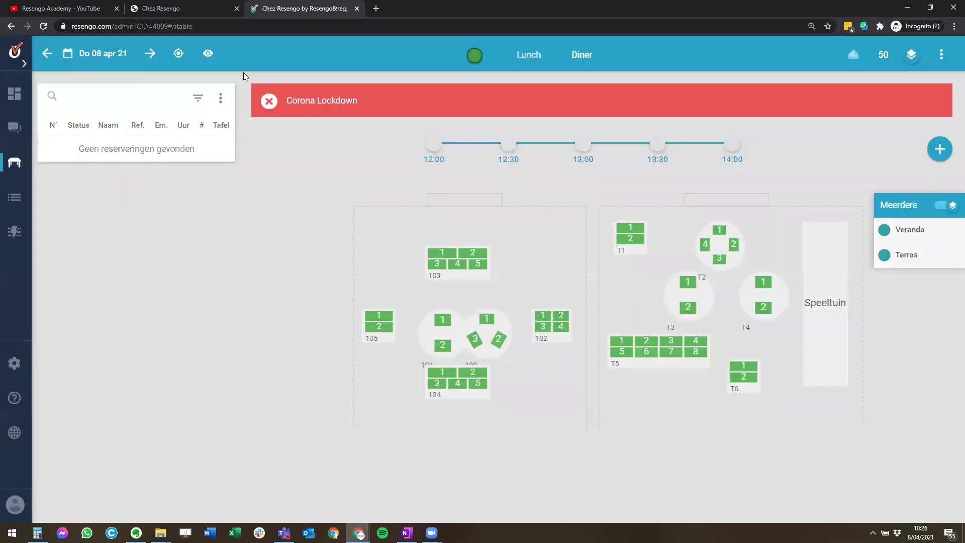
click(854, 57)
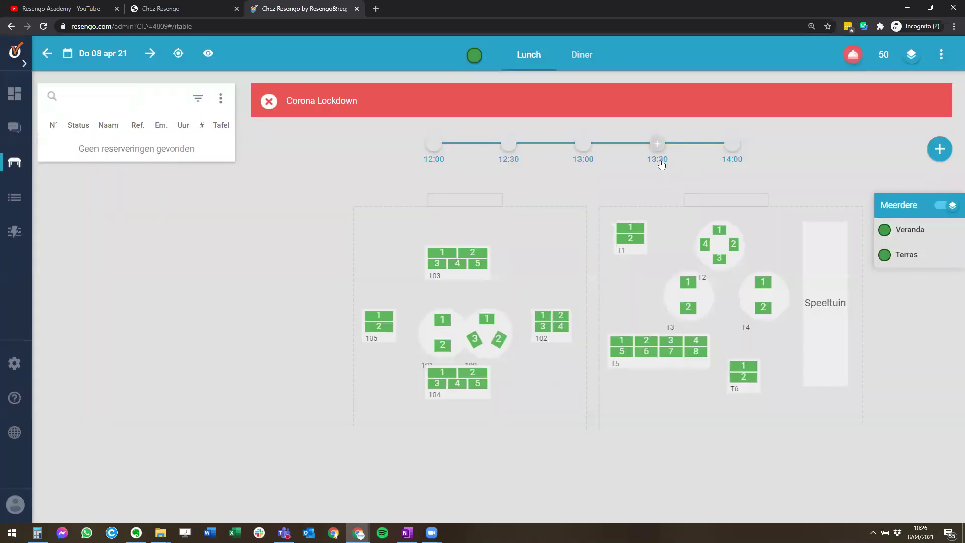
click(464, 253)
click(459, 268)
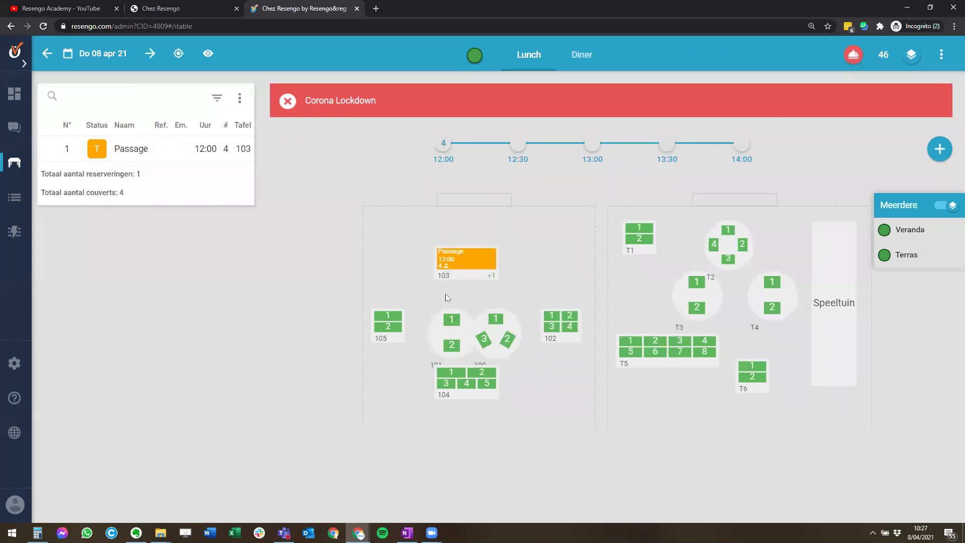
click(388, 327)
click(451, 346)
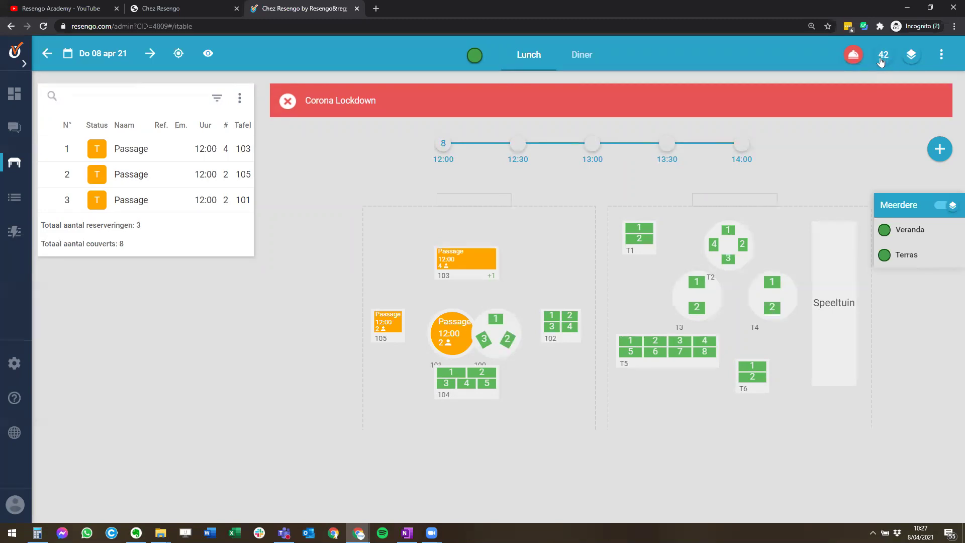
- Change the maximum covers per service from 42 to 30 and save
click(881, 59)
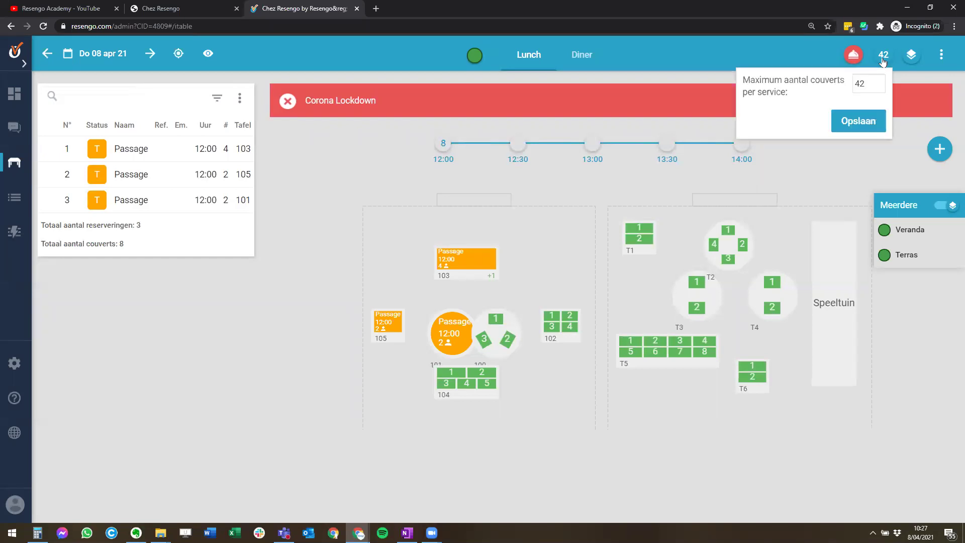
double_click(857, 83)
text(30)
click(856, 121)
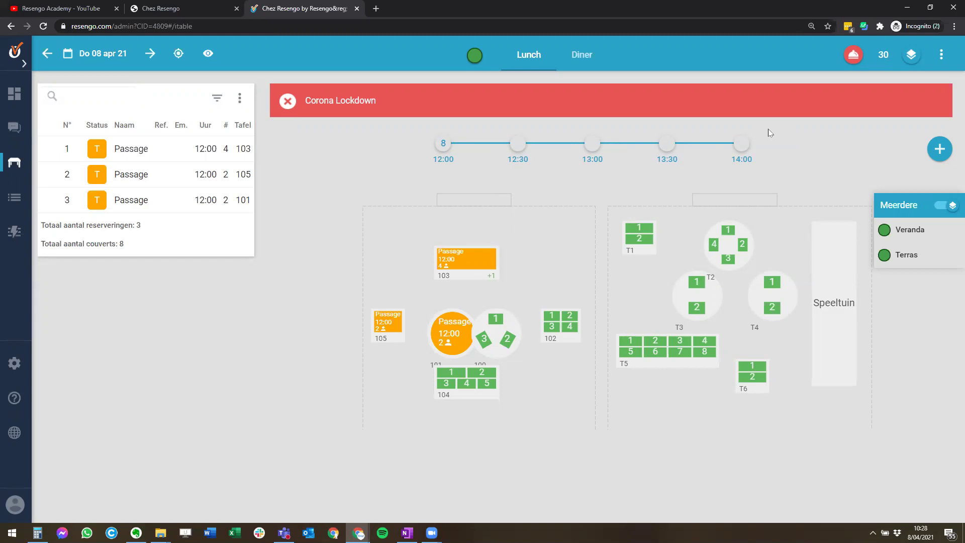
- Bring the floor plan to the Diner service of Tuesday 4 May 2021
click(79, 55)
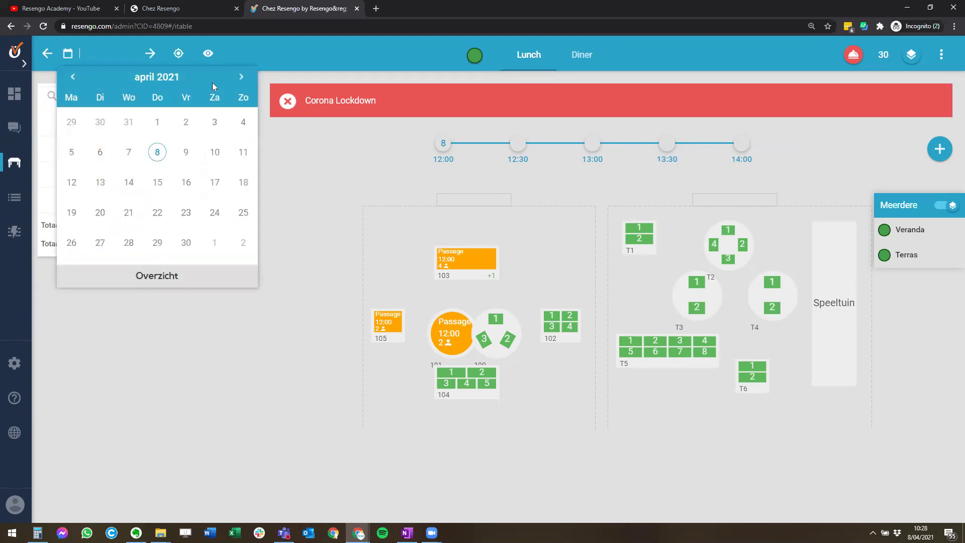
click(240, 78)
click(129, 152)
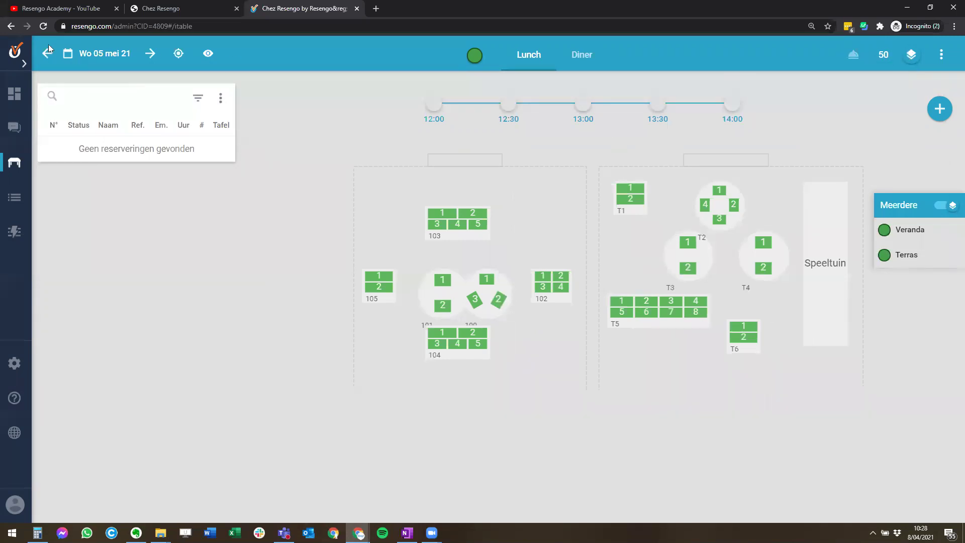
click(583, 61)
click(87, 55)
click(104, 153)
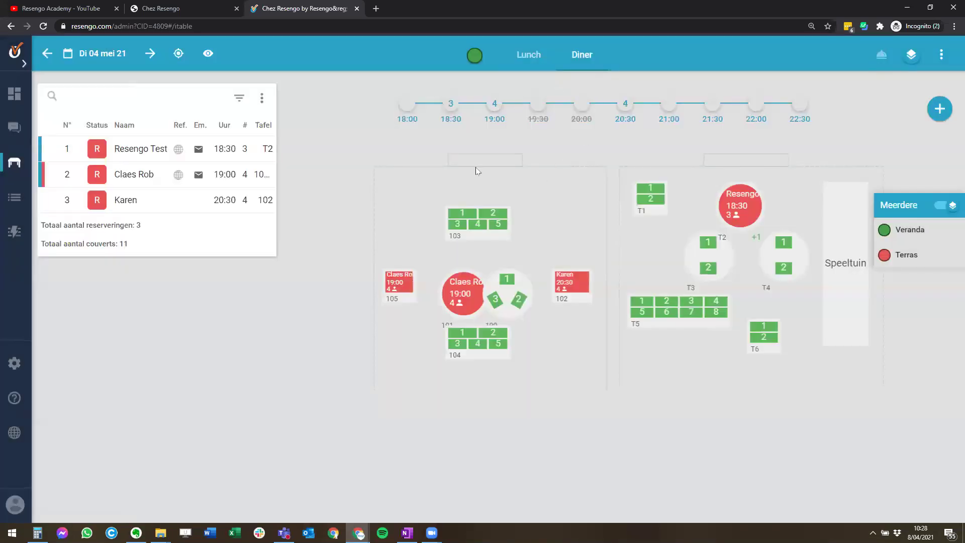
click(942, 55)
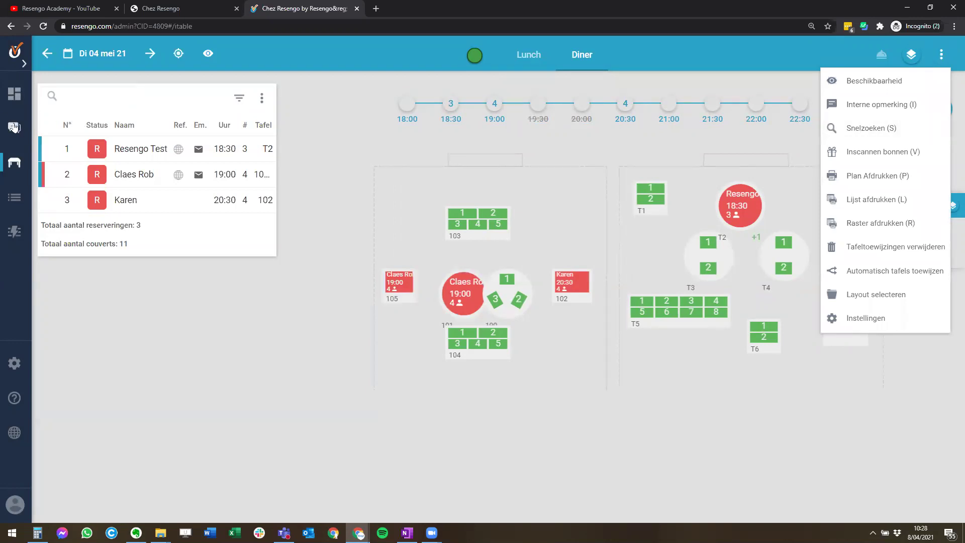
- Quick-search the reservations by the guest's name, then close the search results
click(835, 128)
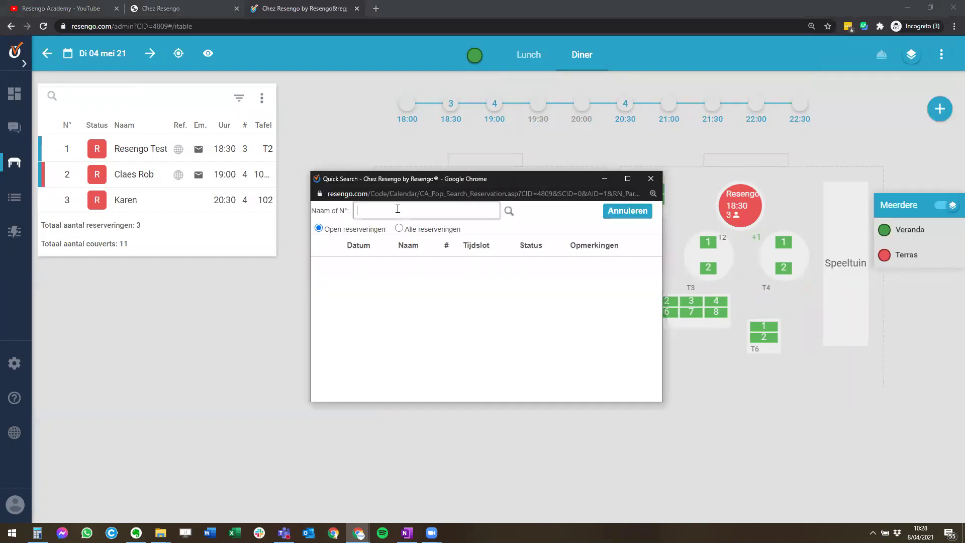
text(karen)
key(Return)
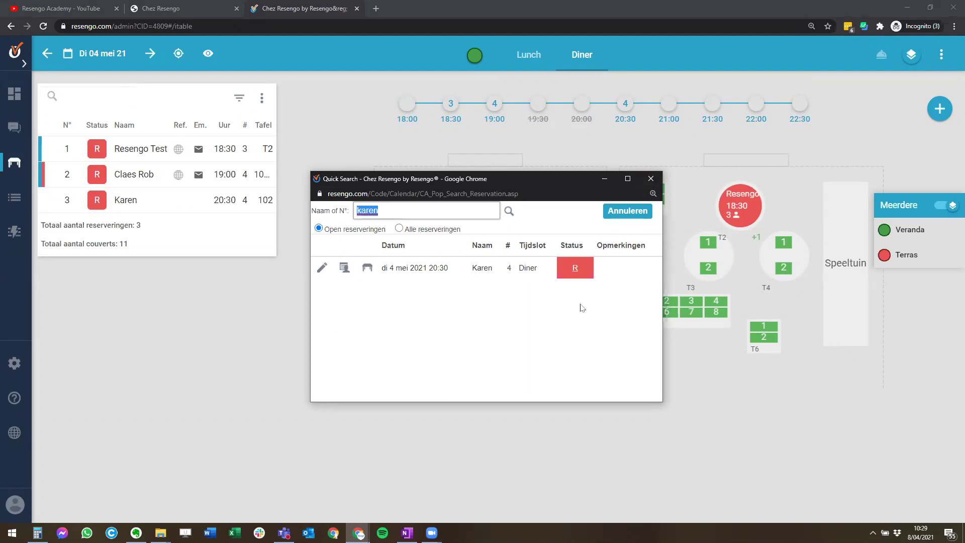
click(651, 179)
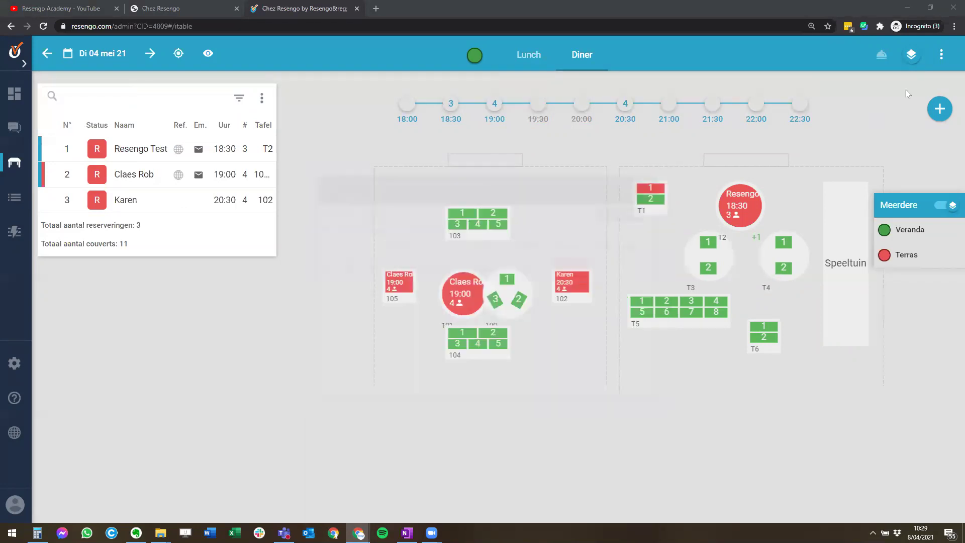
- Open the internal note for 4 May 2021 and place the cursor in the Diner field
click(941, 55)
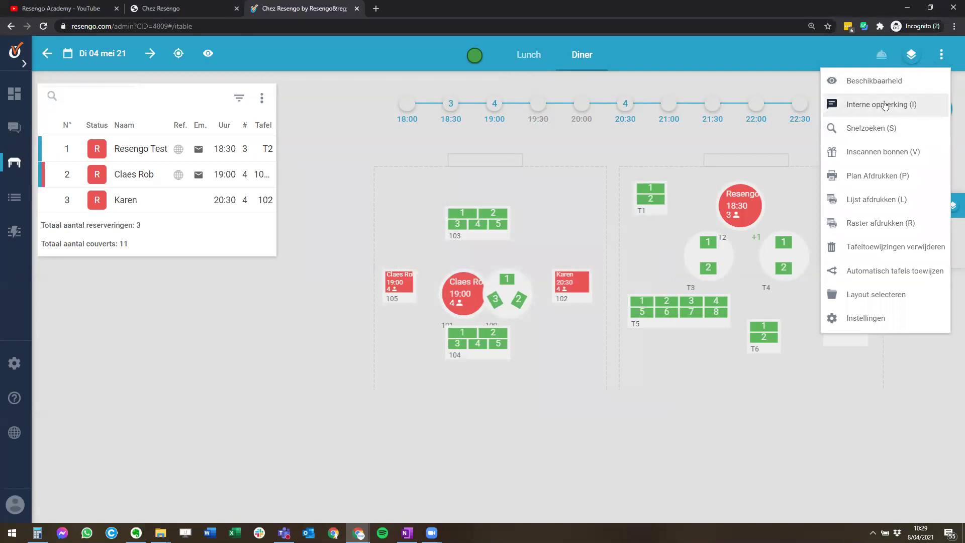
click(886, 106)
click(480, 282)
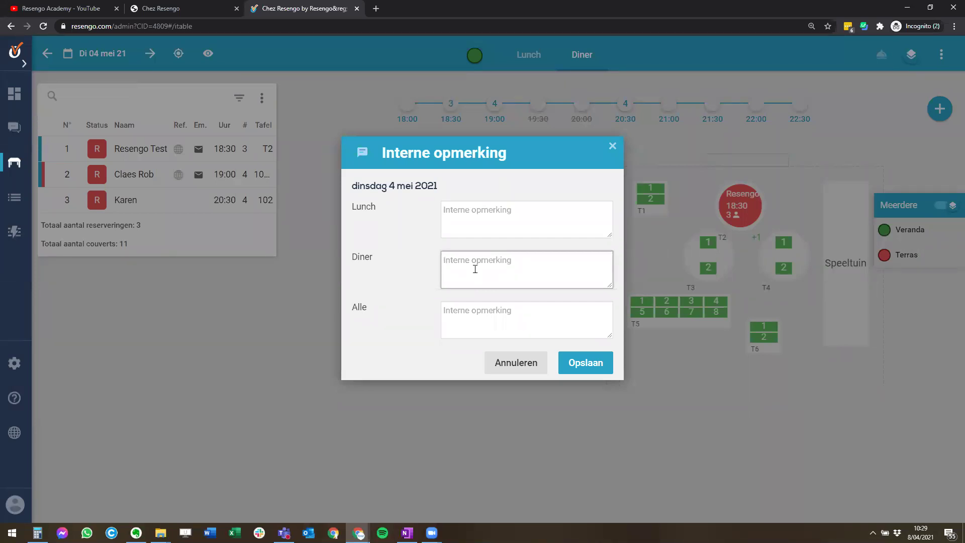
- Enter 'Kermis' as the Diner internal note for 4 May and save it
text(Kermis)
click(584, 362)
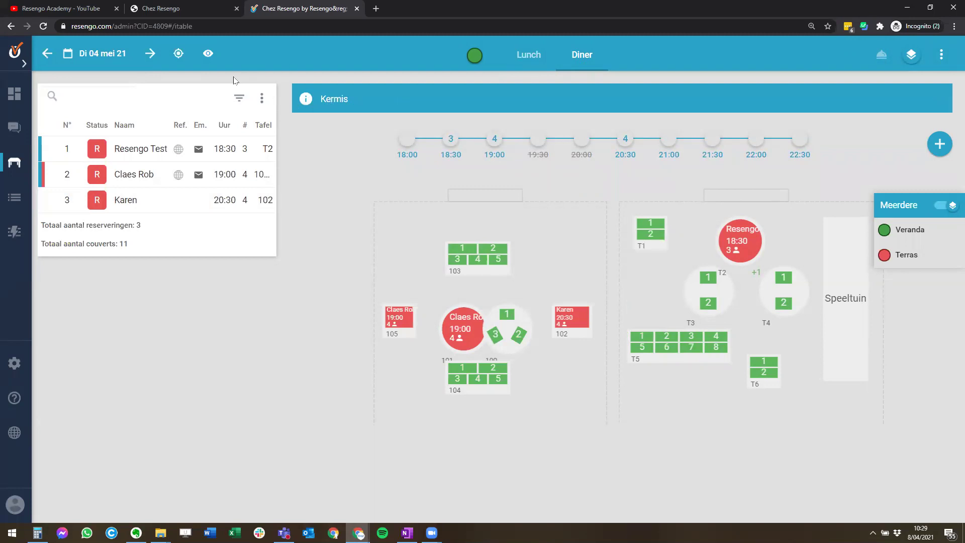
- Close the extra options menu without choosing anything and go to the reservations list view
click(940, 57)
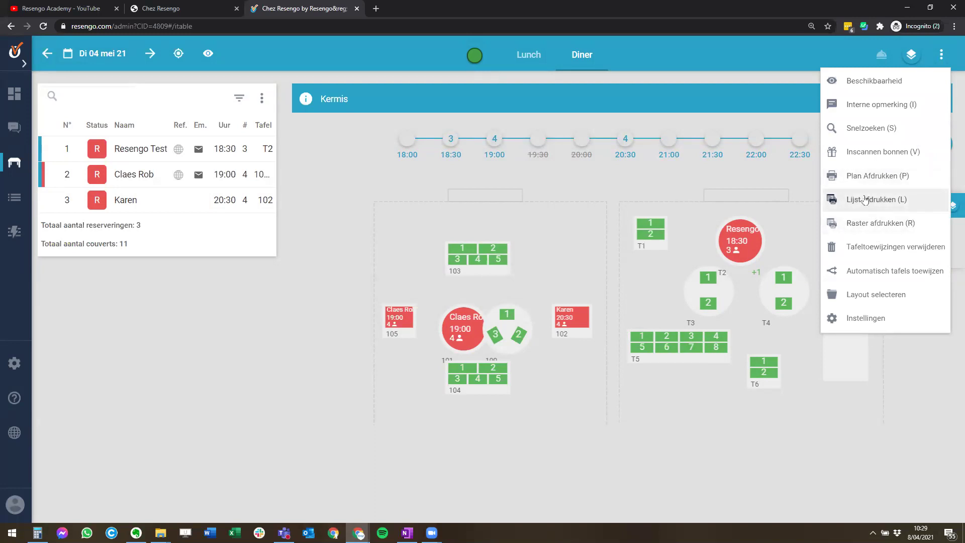
click(289, 285)
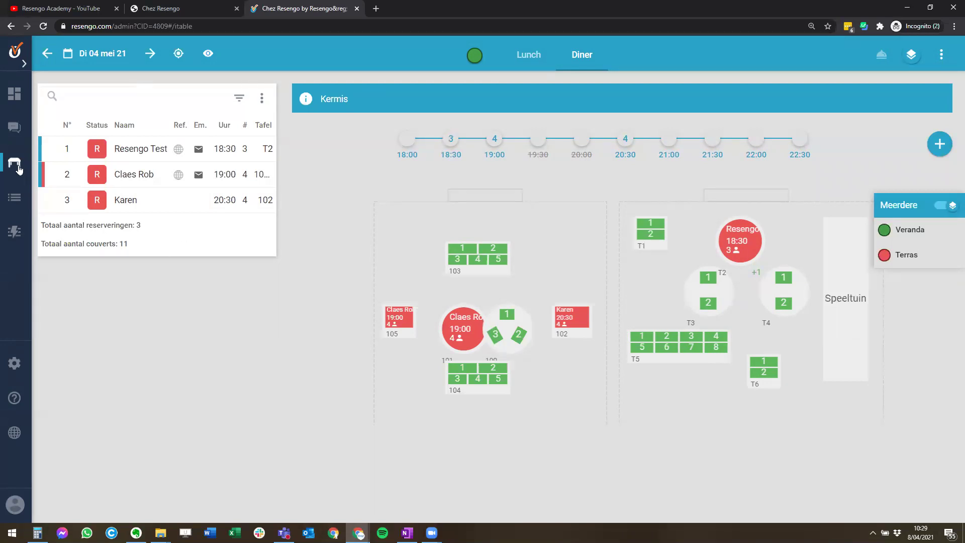
click(15, 200)
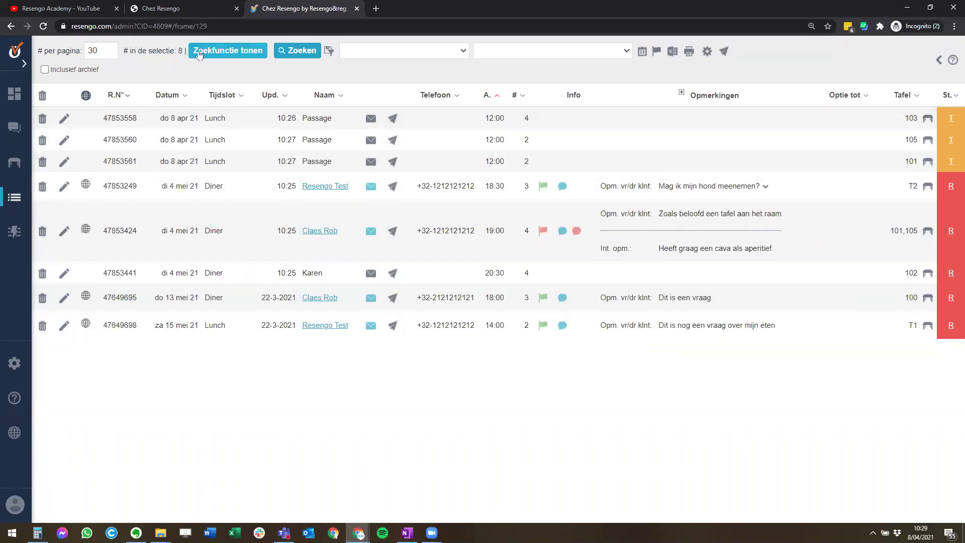
- Show the search filters and search for reservations dated 04/05/2021
click(223, 54)
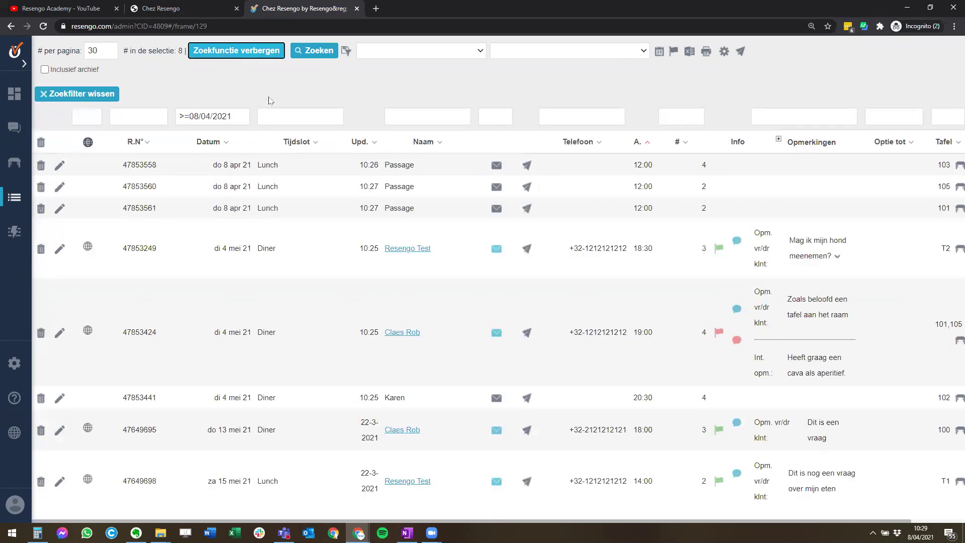
drag(189, 116, 146, 121)
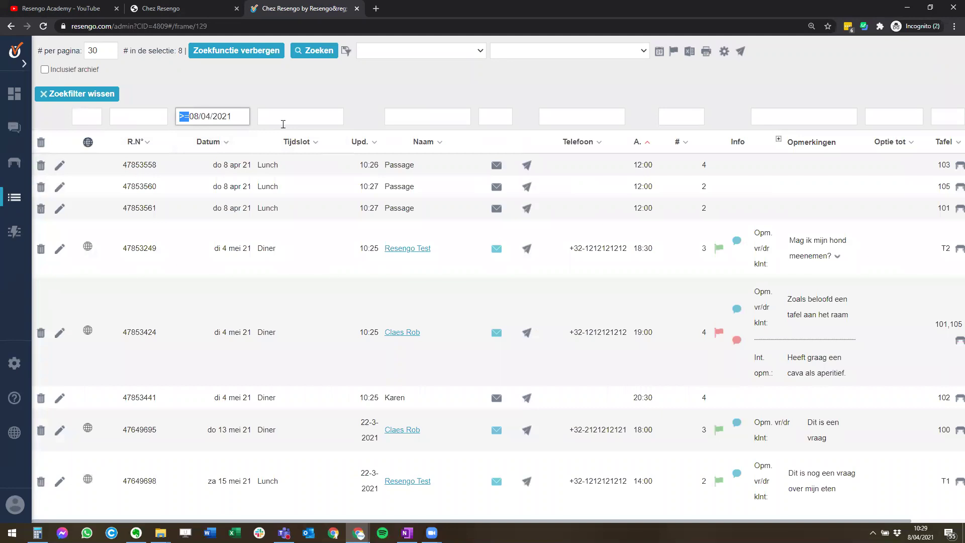
text(04/)
key(ctrl+a)
text(04/05)
click(317, 52)
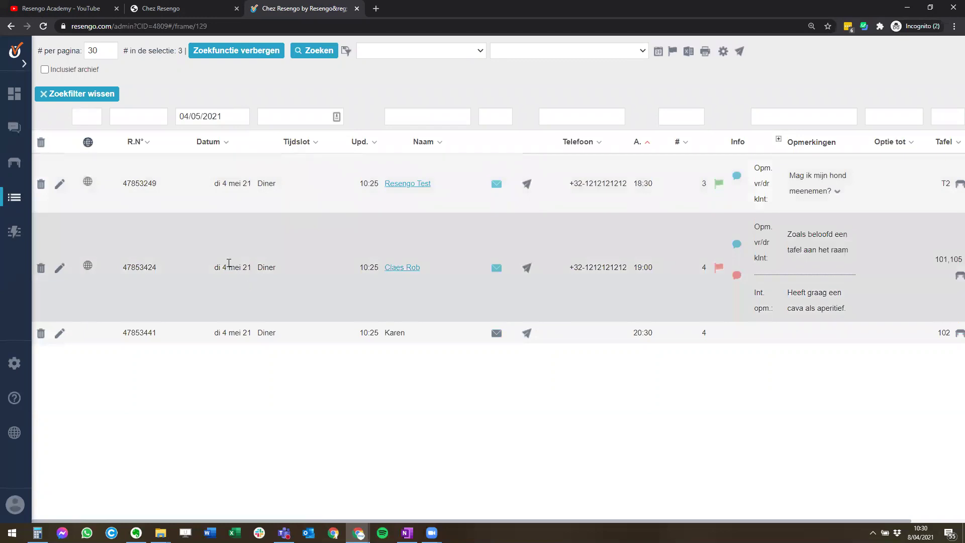
- Add a Diner time-slot filter and a 4-guest filter, then rerun the search
click(301, 122)
text(Diner)
key(Tab)
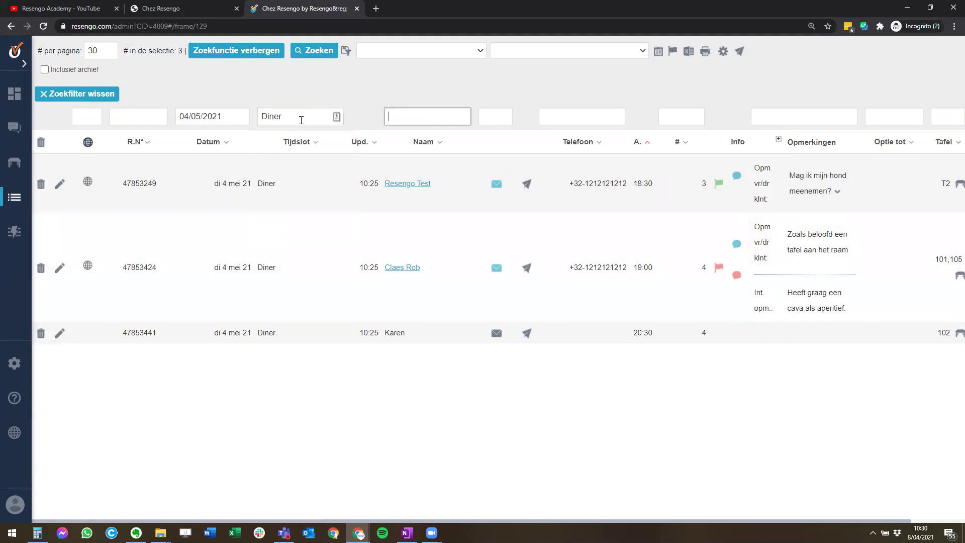
click(696, 113)
text(4)
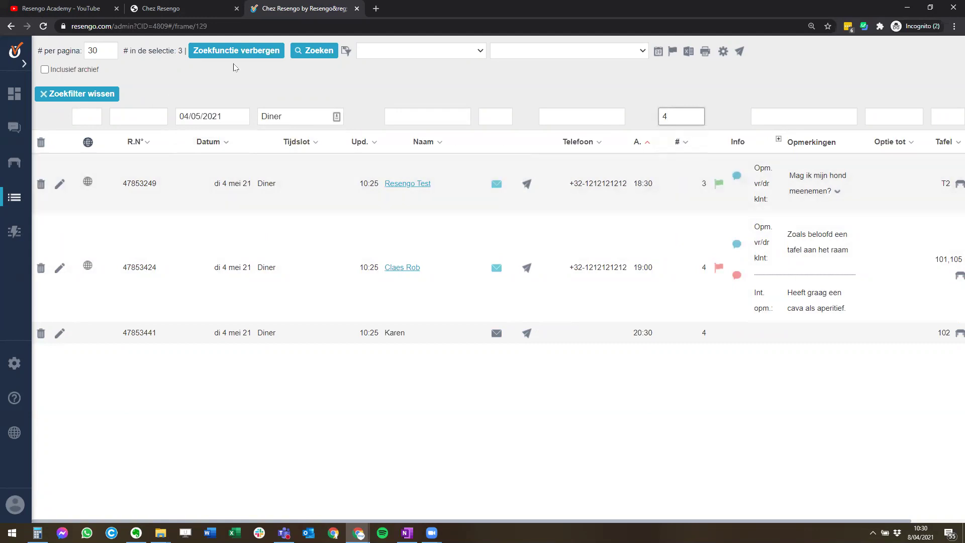
click(314, 50)
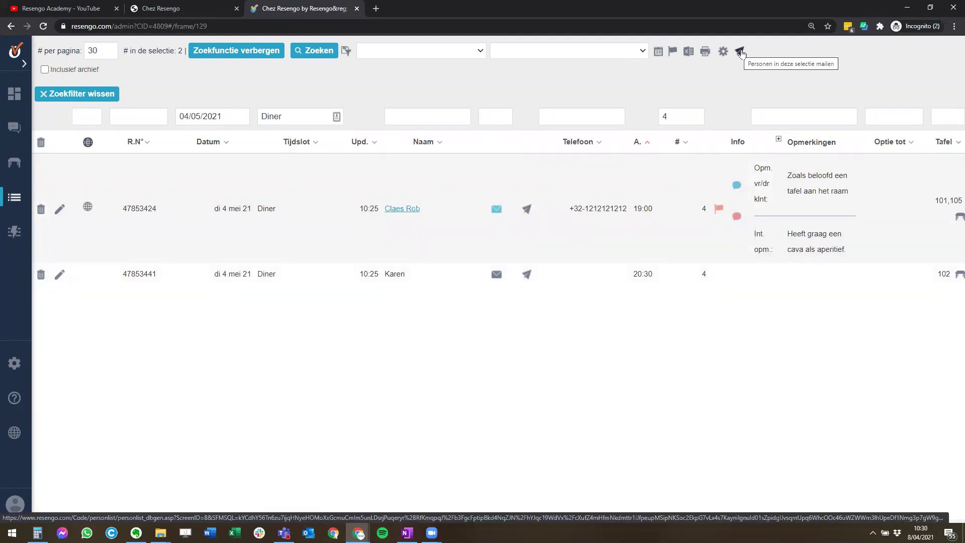
- Change the date filter to '>08/04/2021'
click(218, 114)
drag(218, 111, 149, 111)
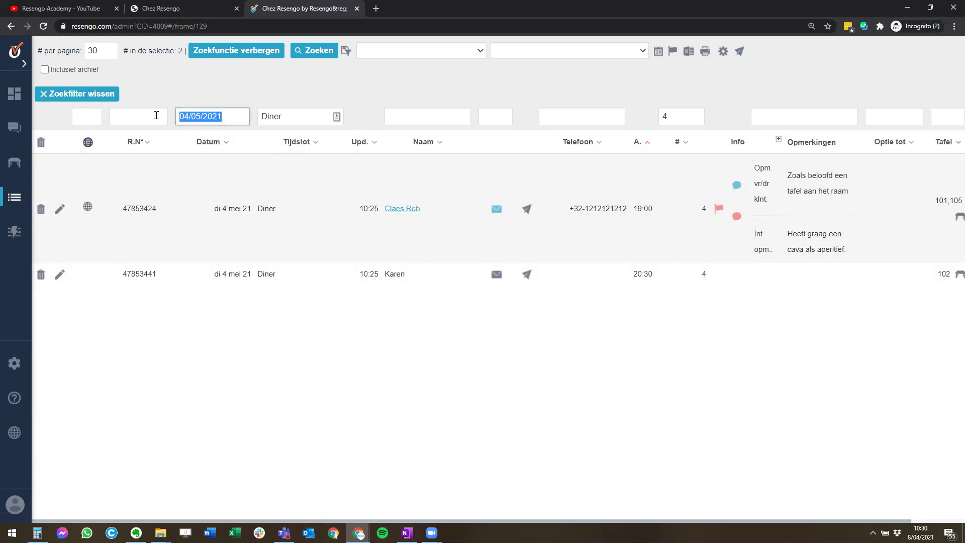
text(>01/)
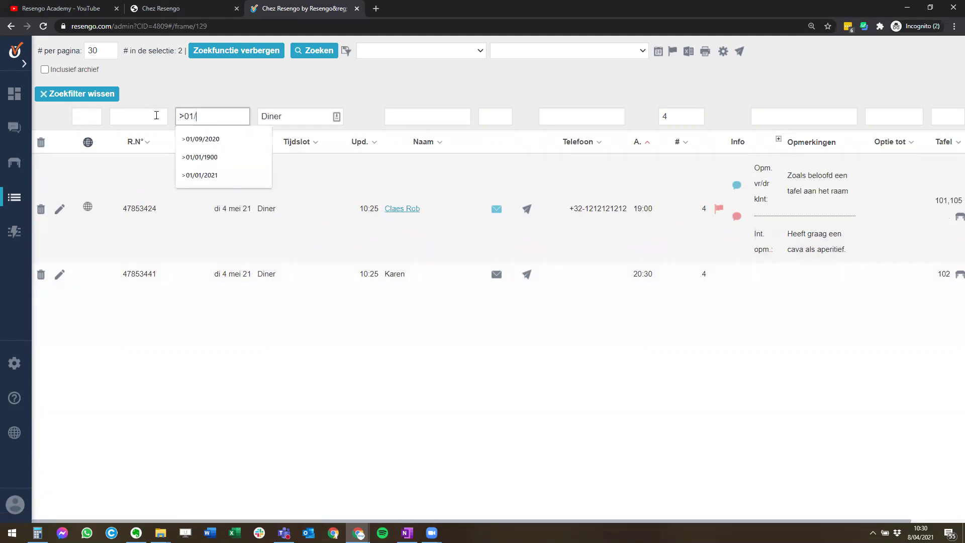
key(BackSpace)
key(BackSpace)
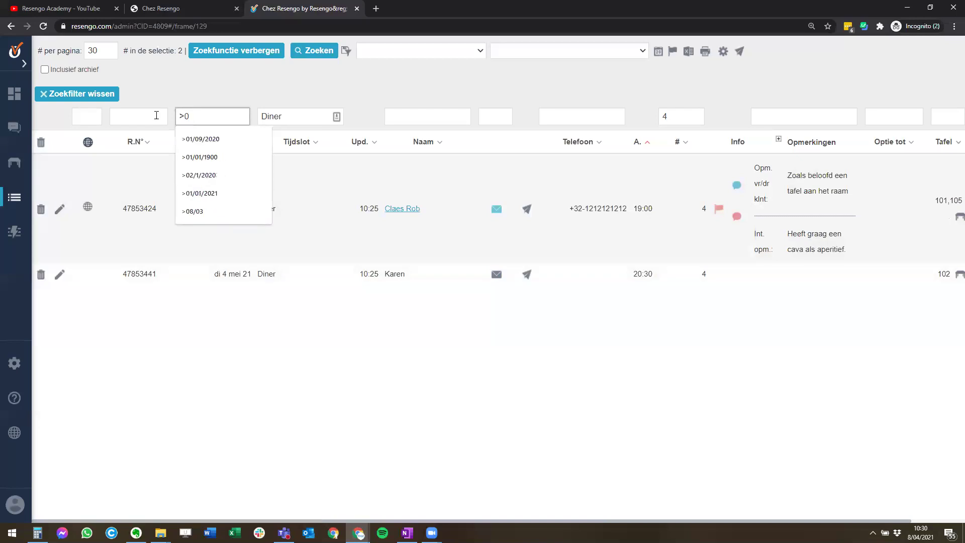
text(8/04/2021)
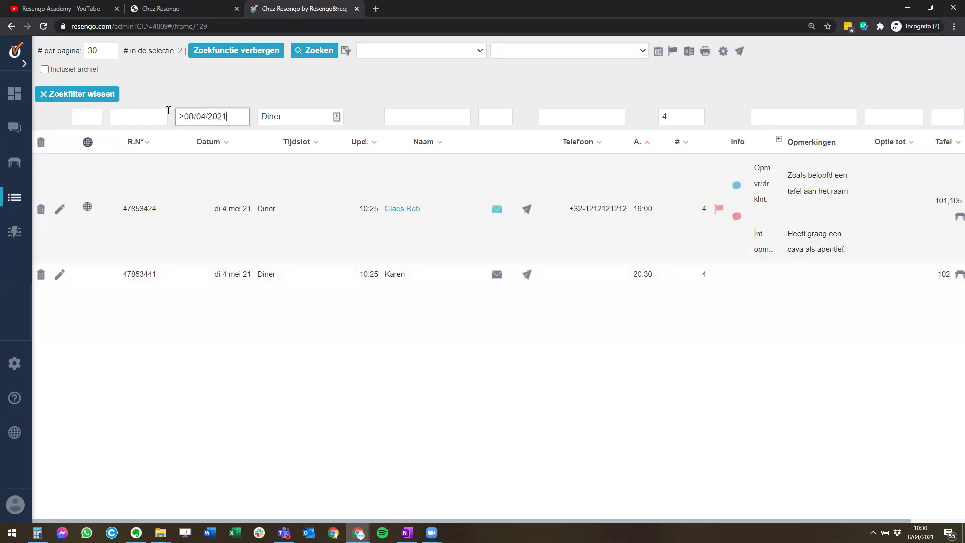
key(Tab)
- Set the guest-count filter to '>3' and rerun the search, which still returns the 19:00 and 20:30 bookings
double_click(662, 116)
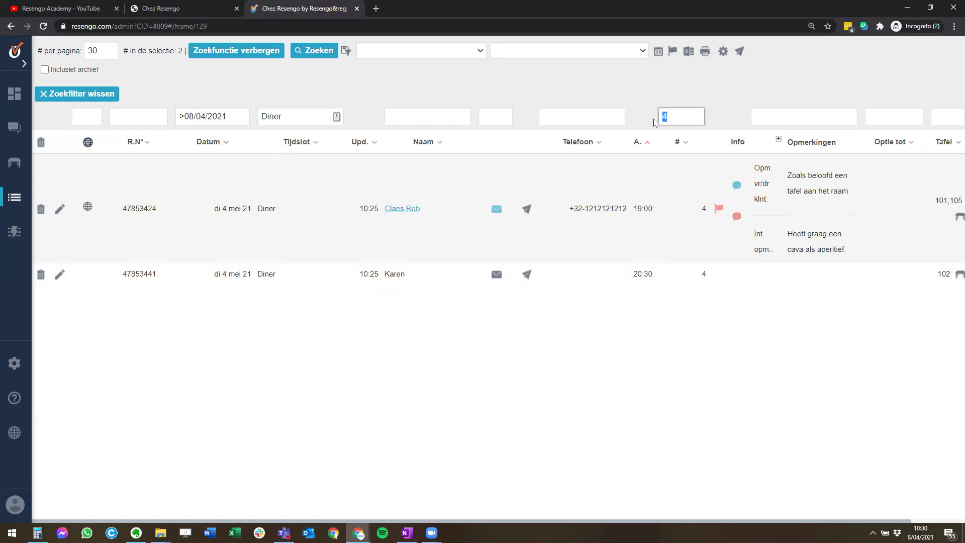
text(>4)
key(BackSpace)
text(3)
click(309, 52)
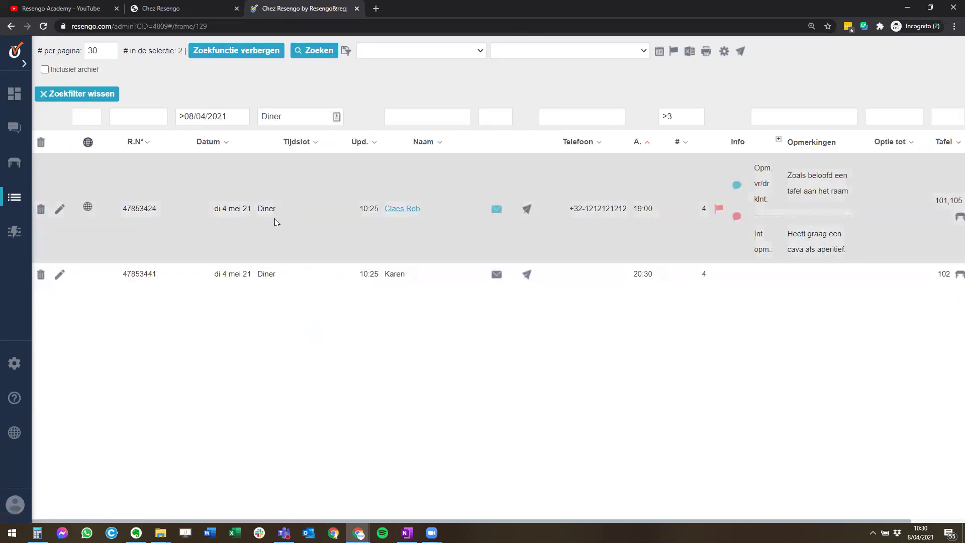
drag(226, 116, 135, 297)
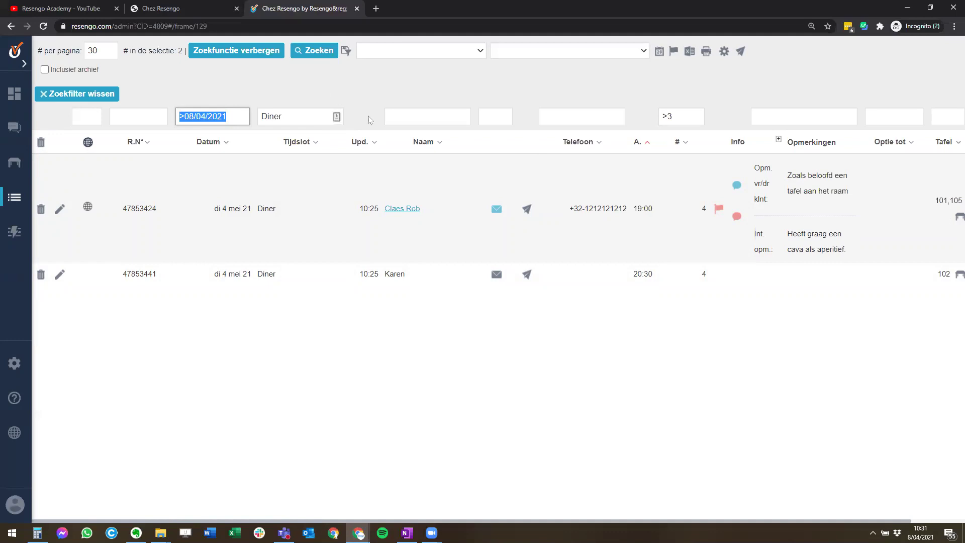
click(181, 354)
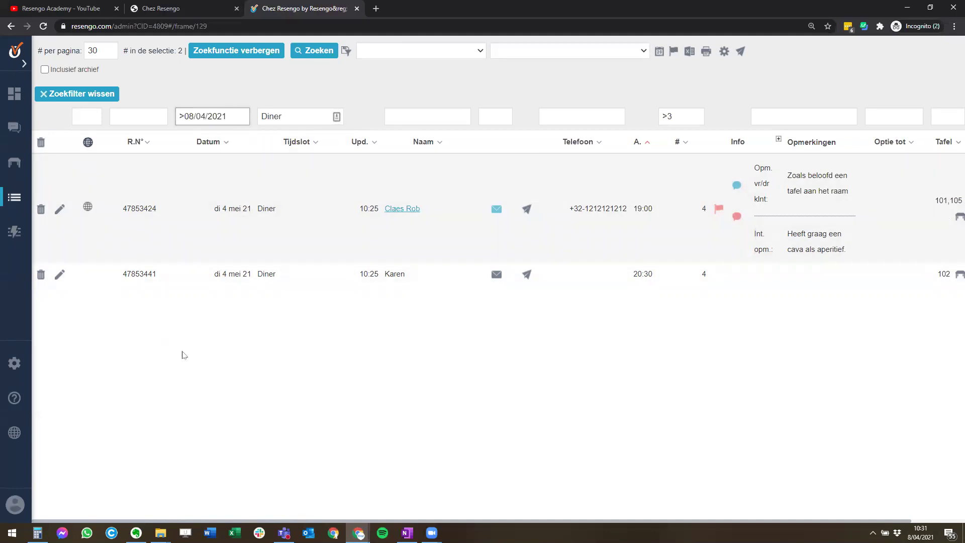
- Open the i-Tafel standard table layout from Beheer
click(14, 365)
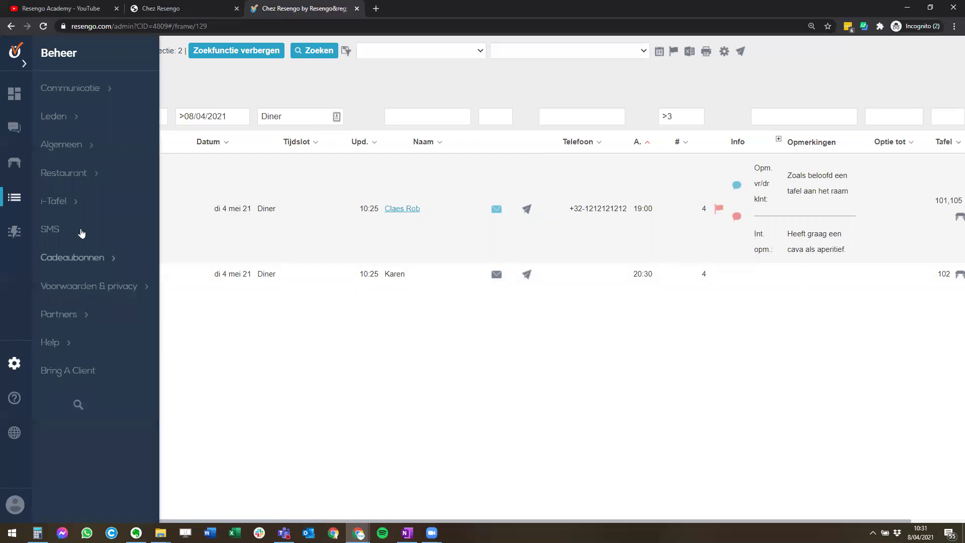
click(79, 204)
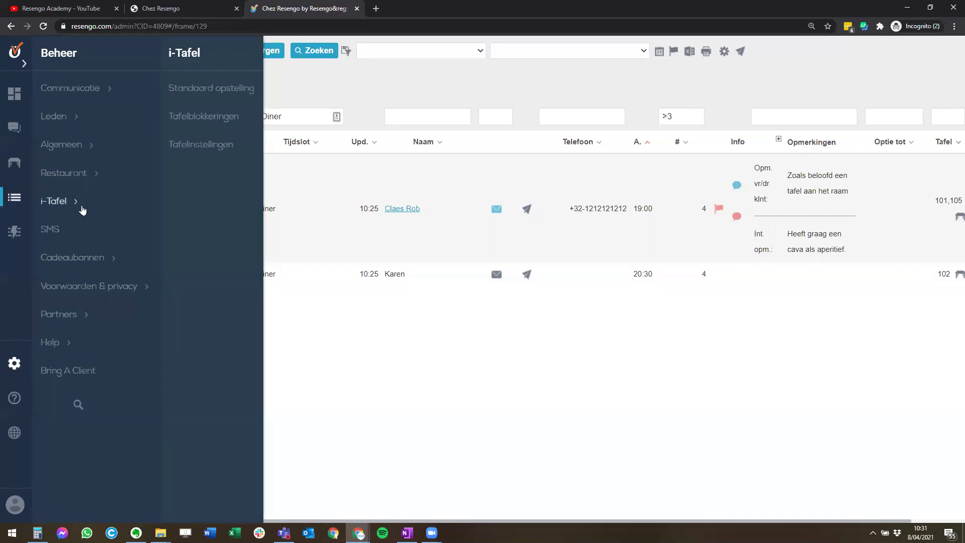
click(217, 94)
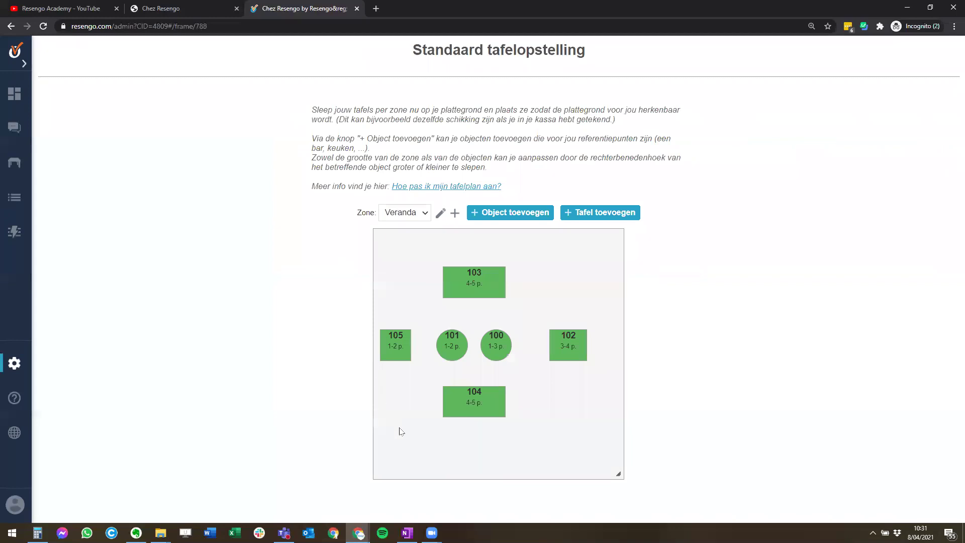
- Reposition Veranda tables 104, 102, 100, 101, 103 and 105, pushing 105 to the left edge
mouse_move(468, 294)
drag(474, 403, 474, 440)
mouse_move(560, 347)
drag(560, 348, 592, 347)
drag(500, 341, 538, 341)
drag(467, 341, 480, 342)
drag(475, 289, 500, 270)
mouse_move(396, 343)
drag(396, 343, 389, 343)
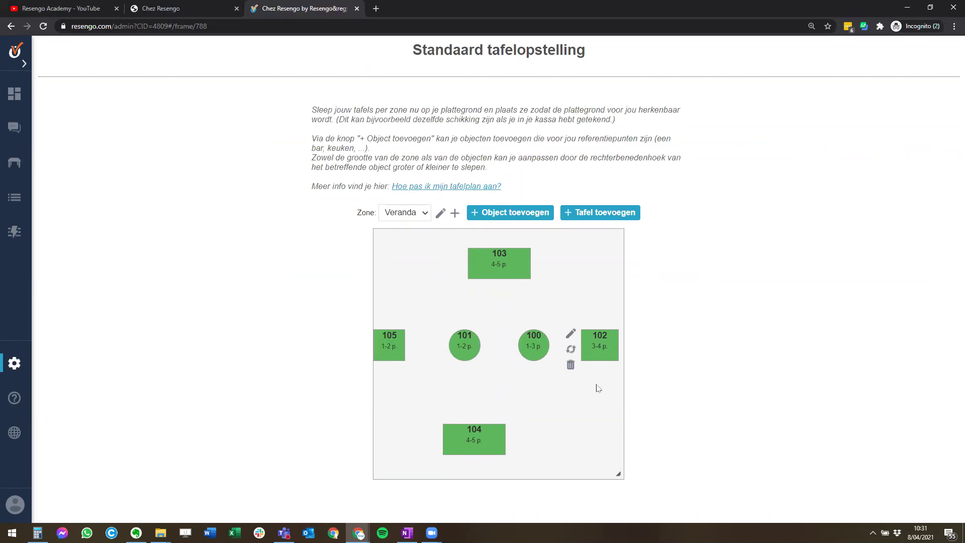
click(412, 212)
- Show the Terras zone and move tables T5, T6, T4 and T3 to new positions
click(411, 239)
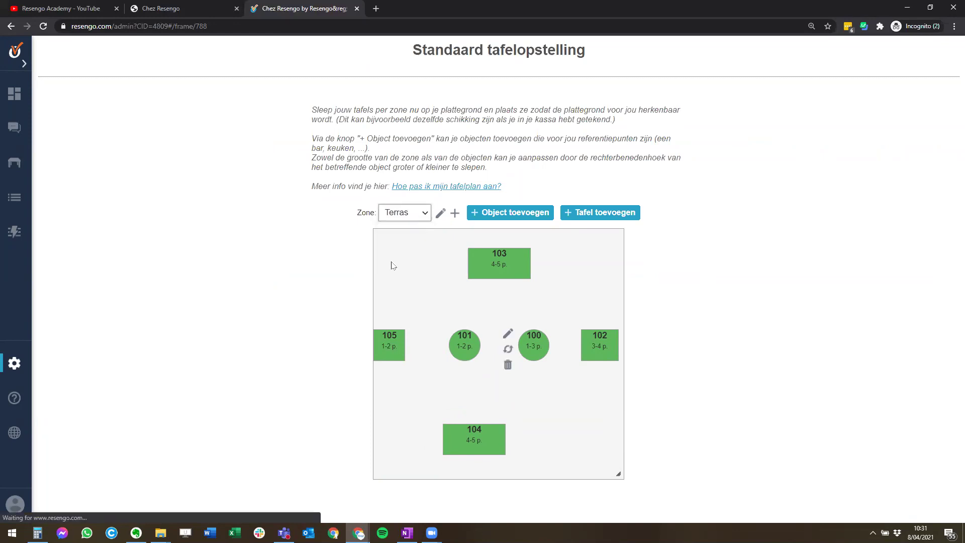
drag(418, 374, 411, 412)
drag(531, 422, 512, 421)
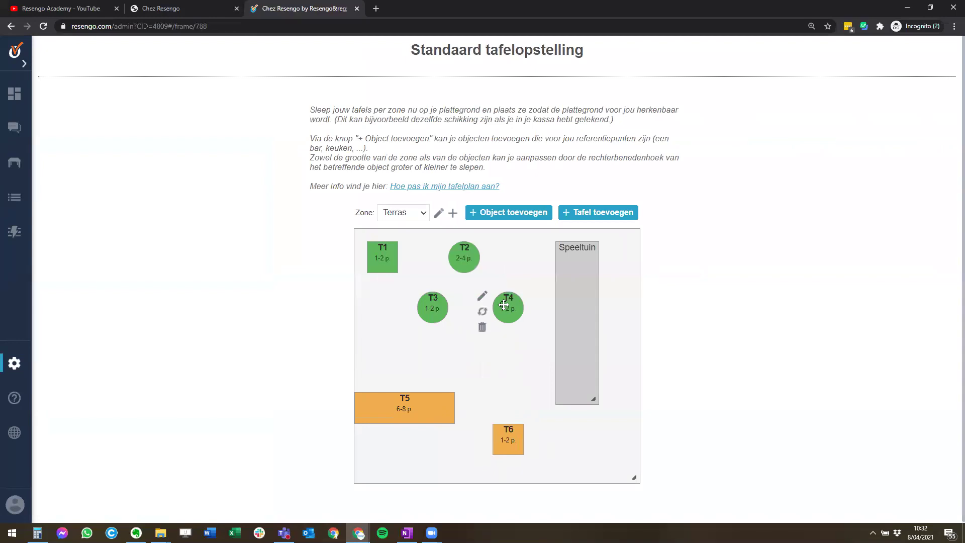
drag(509, 307, 515, 332)
drag(427, 303, 433, 328)
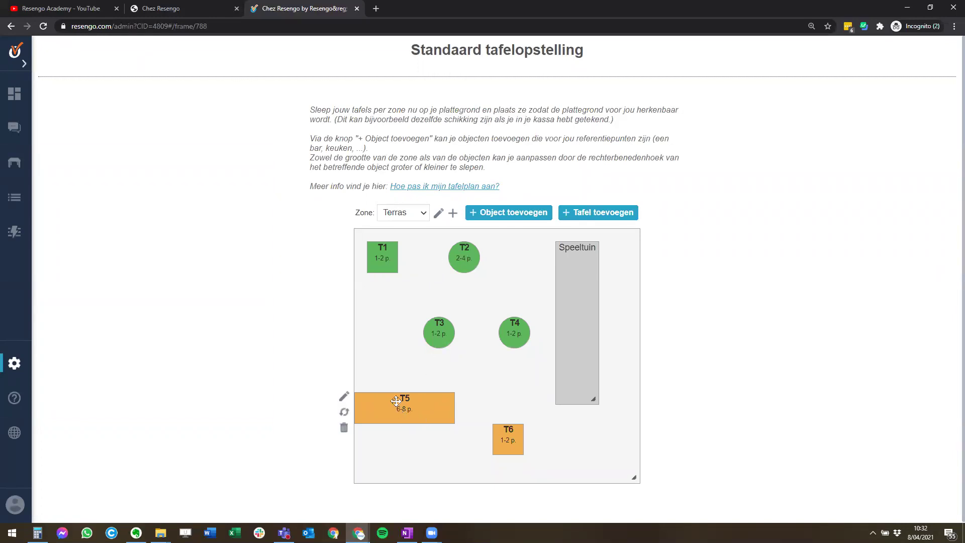
click(345, 399)
- Set T5's 'Beschikbaar voor automatische toewijzing' to Ja and save the table
triple_click(377, 306)
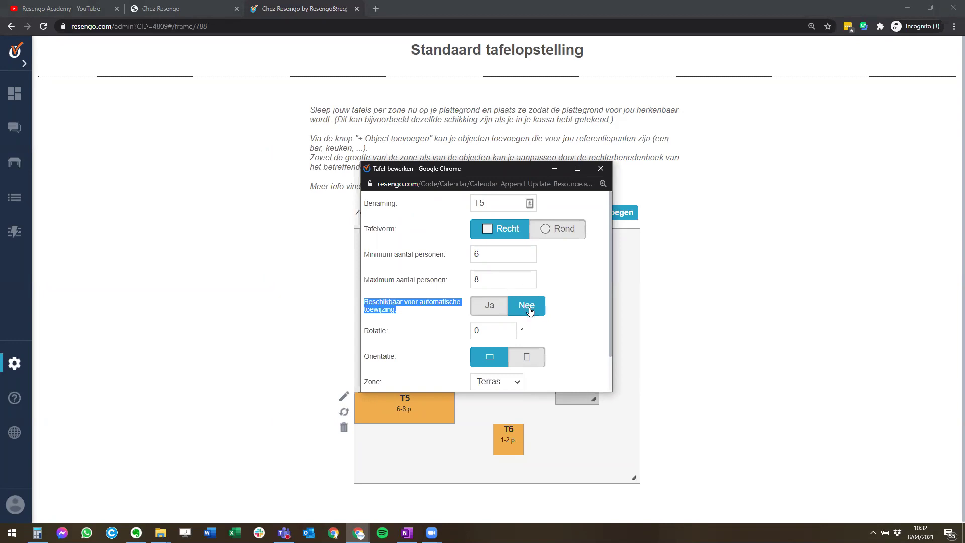
click(490, 306)
scroll(522, 357, down, 2)
click(452, 380)
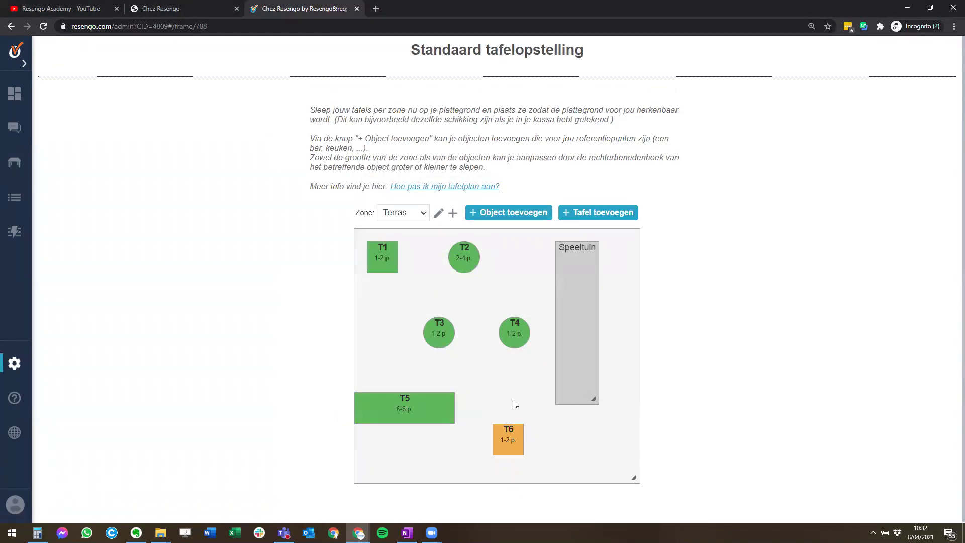
click(403, 213)
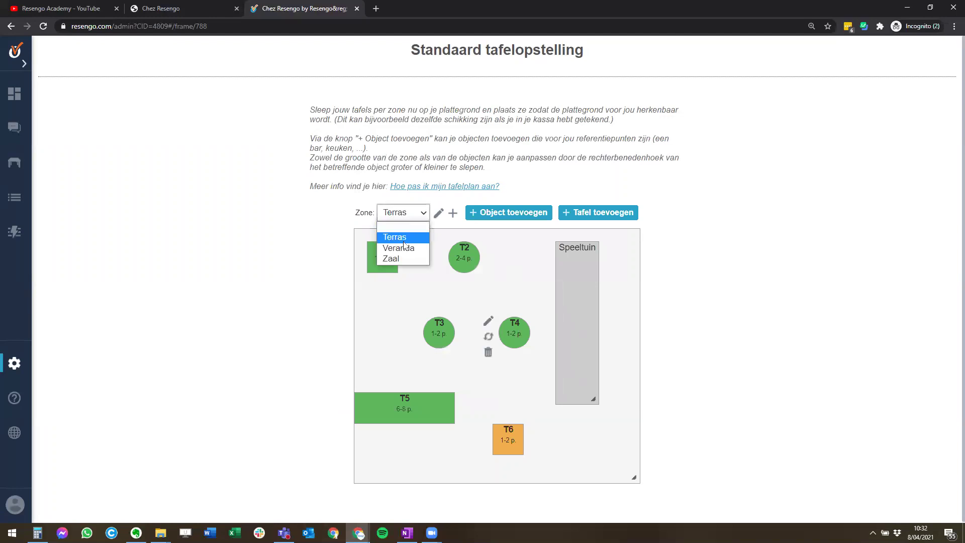
- Add table T7 to Terras as a rectangular table for minimum 2, maximum 4 people
click(659, 319)
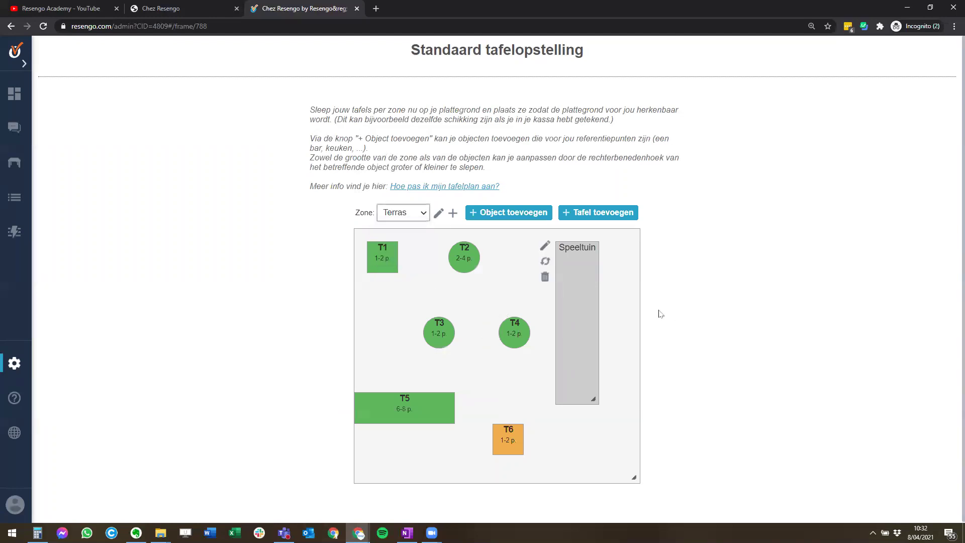
click(605, 218)
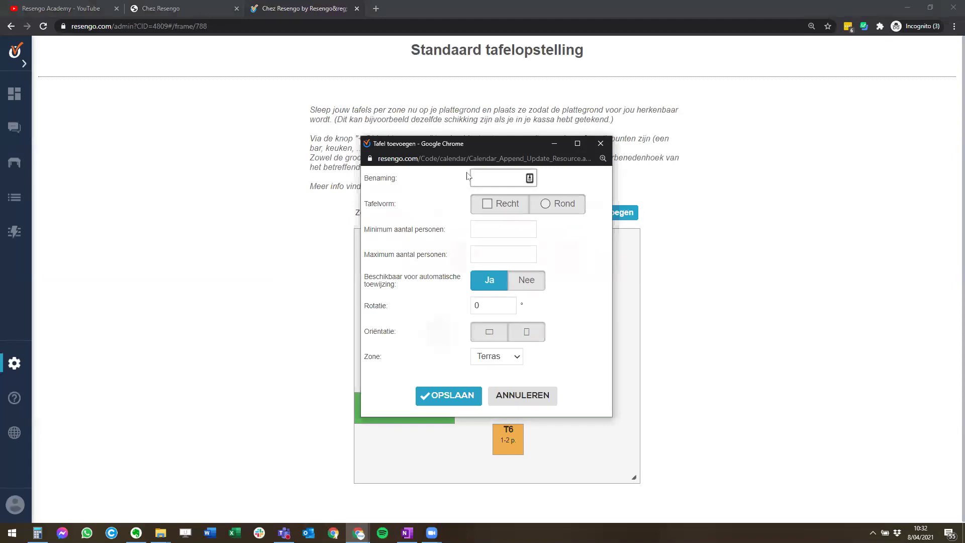
text(T7)
click(516, 228)
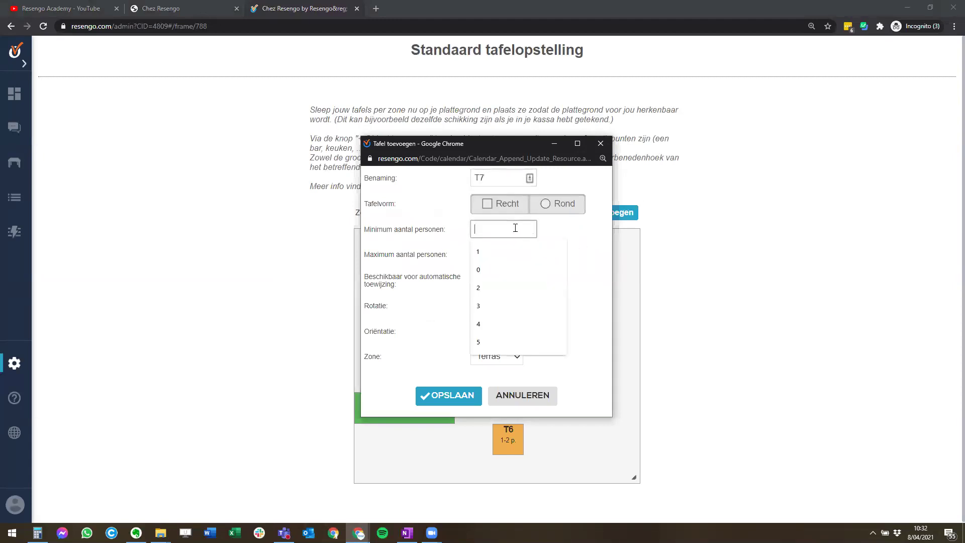
text(2)
key(Tab)
text(4)
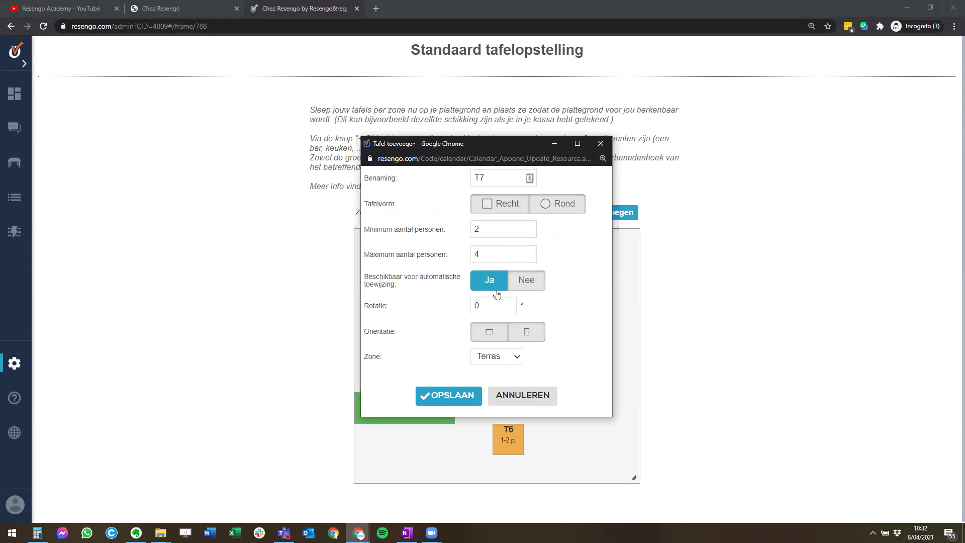
click(499, 205)
click(444, 401)
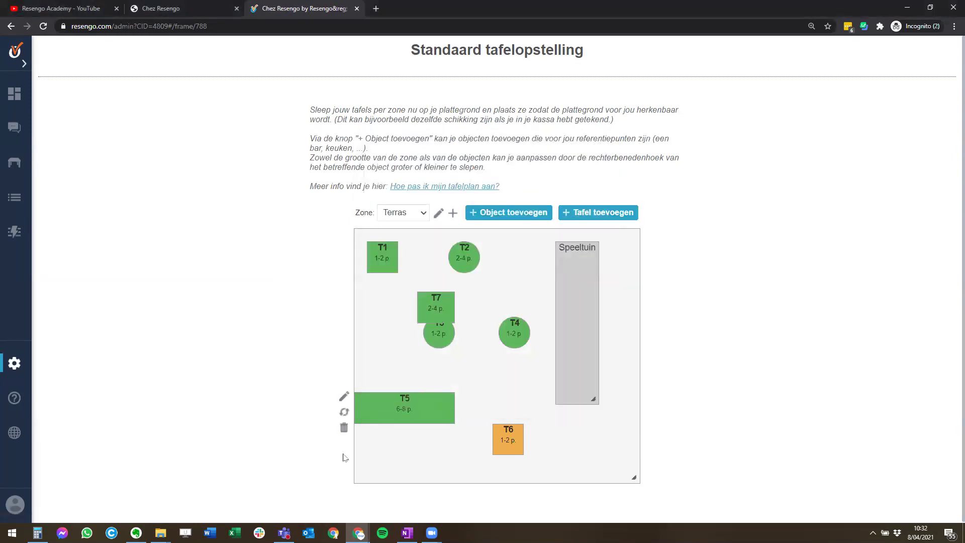
- Place T7 beside T6 on the Terras floor plan and shift the Speeltuin area
drag(441, 304, 598, 449)
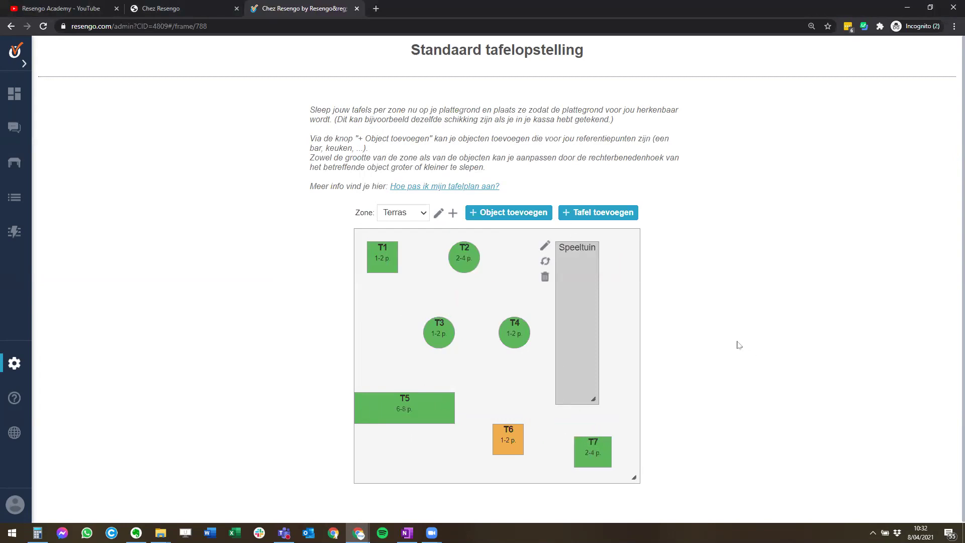
drag(575, 275, 601, 269)
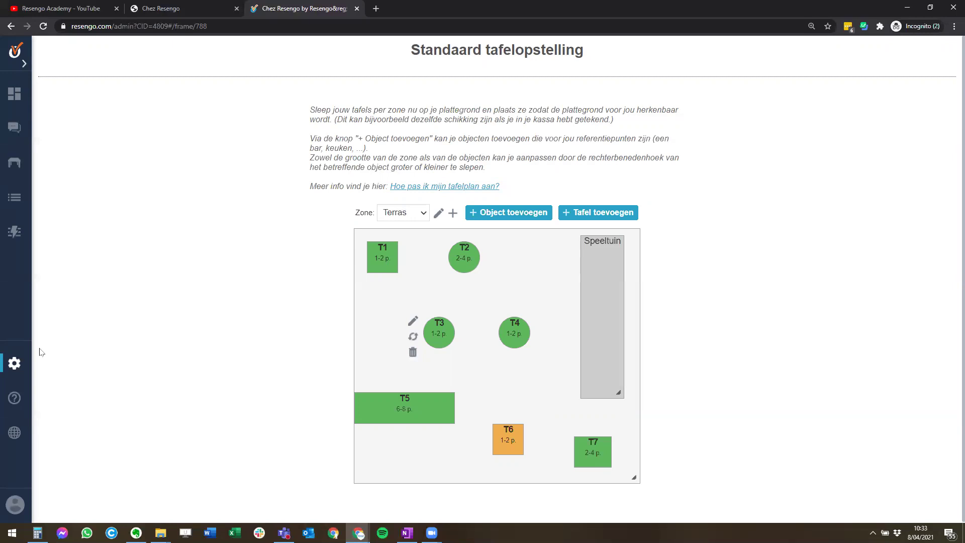
drag(589, 452, 589, 439)
mouse_move(584, 458)
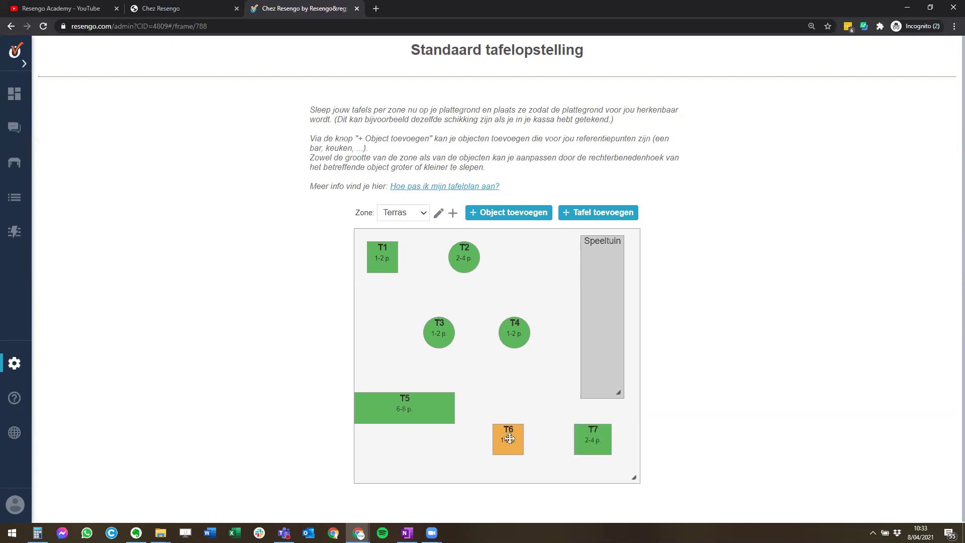
drag(509, 439, 516, 437)
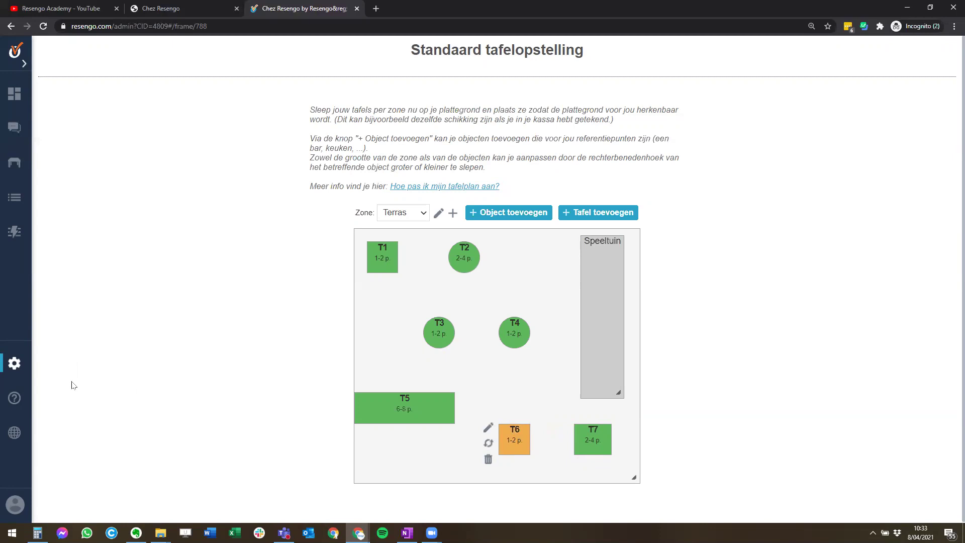
- Open i-Tafel Tafelinstellingen and show the table groups for zone Terras
click(15, 362)
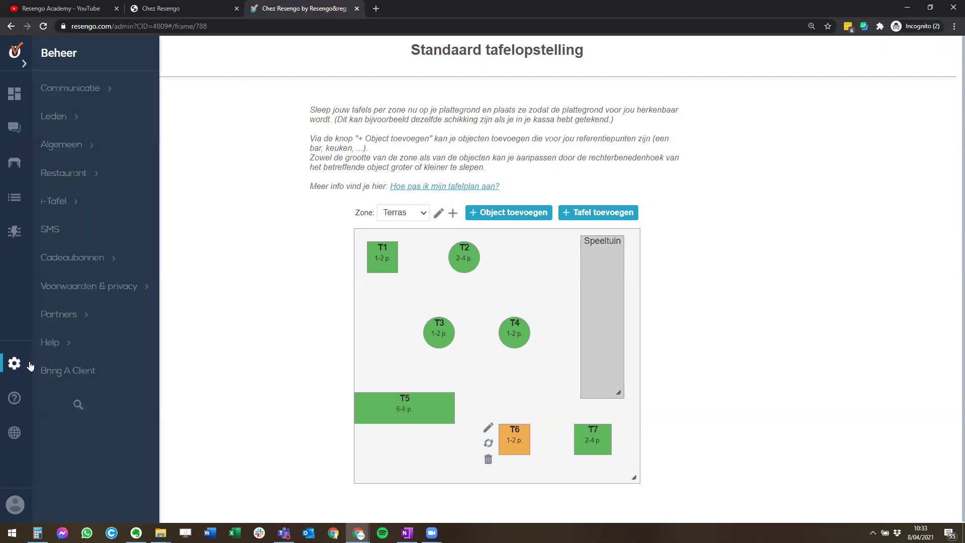
click(66, 202)
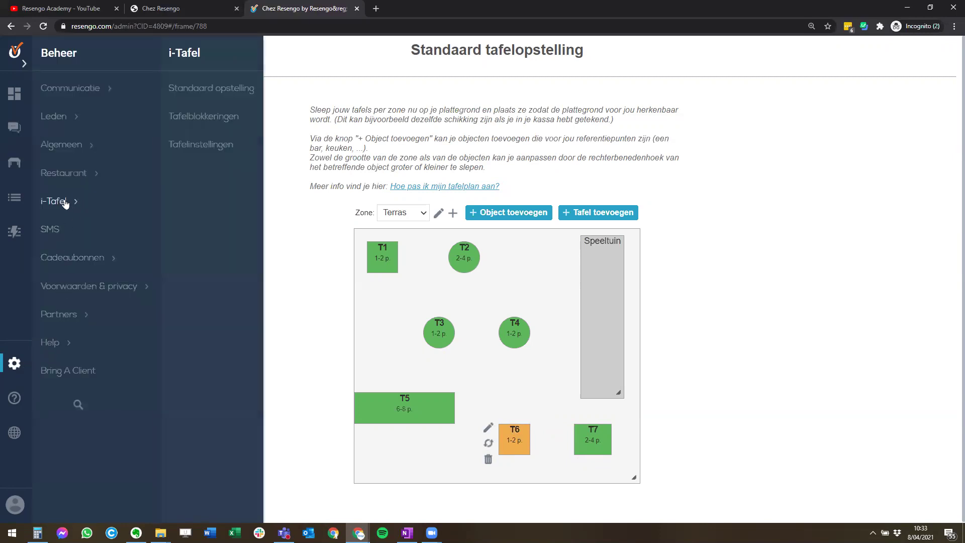
click(206, 154)
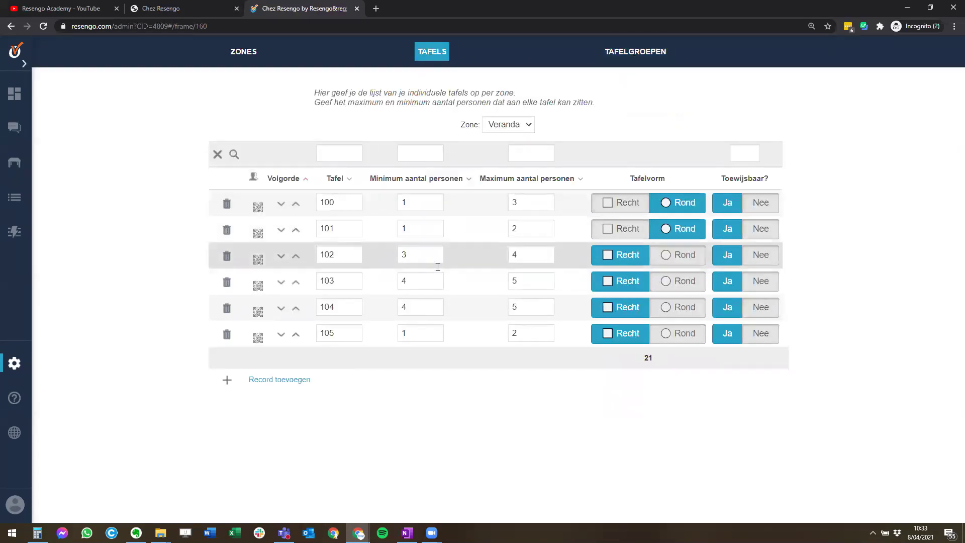
click(517, 125)
click(516, 145)
click(623, 61)
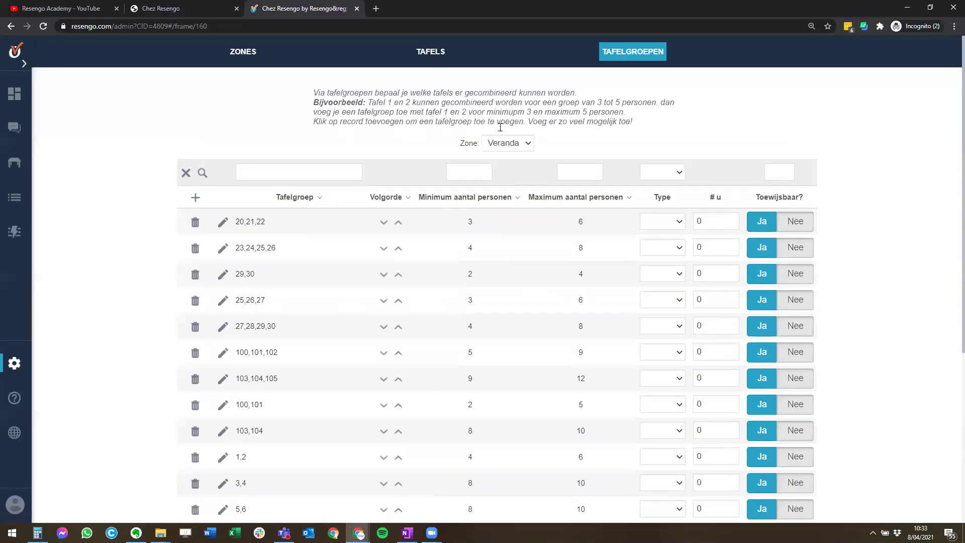
scroll(481, 263, down, 2)
scroll(467, 261, down, 3)
scroll(455, 230, up, 5)
click(501, 145)
click(499, 157)
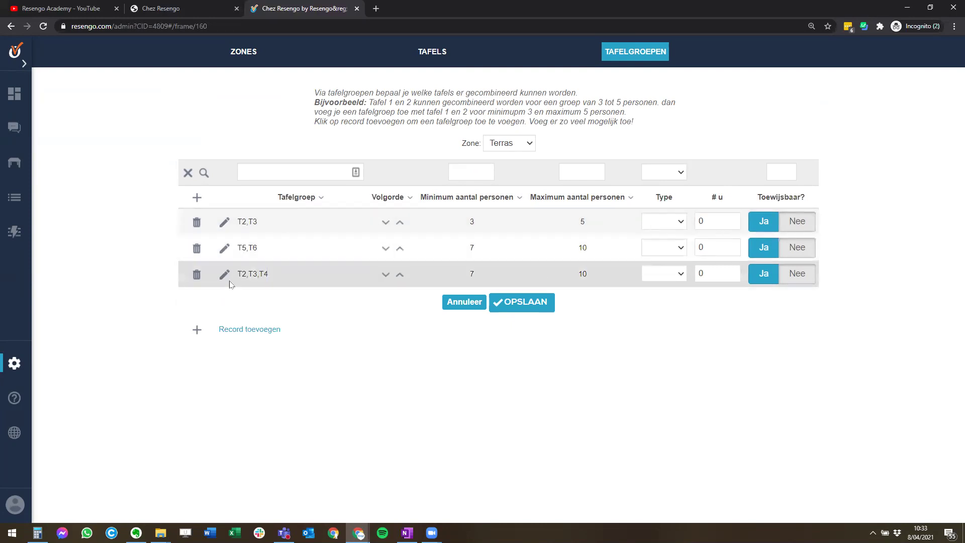
- Add a Terras table group of T6 and T7 with minimum 5 persons and save it
click(257, 333)
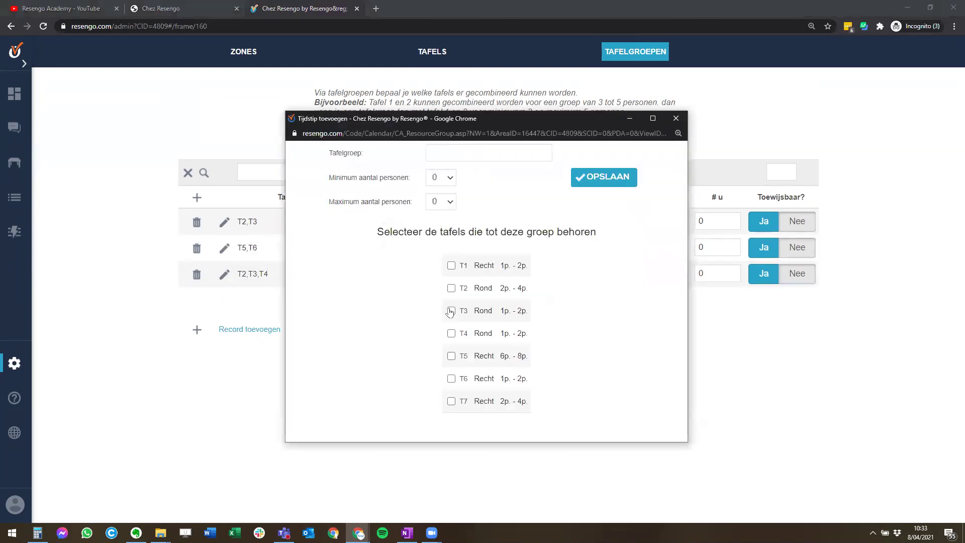
click(452, 378)
click(451, 401)
click(441, 178)
click(437, 245)
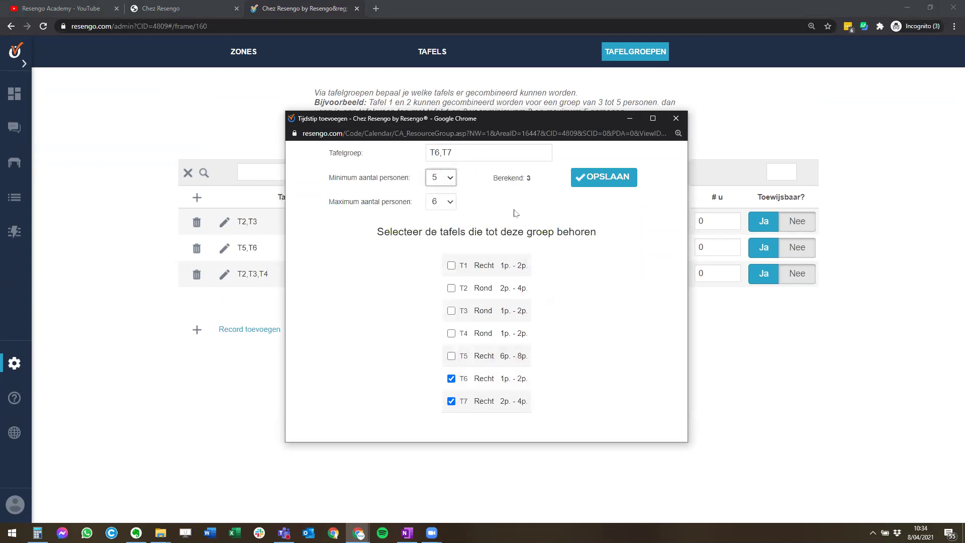
click(619, 180)
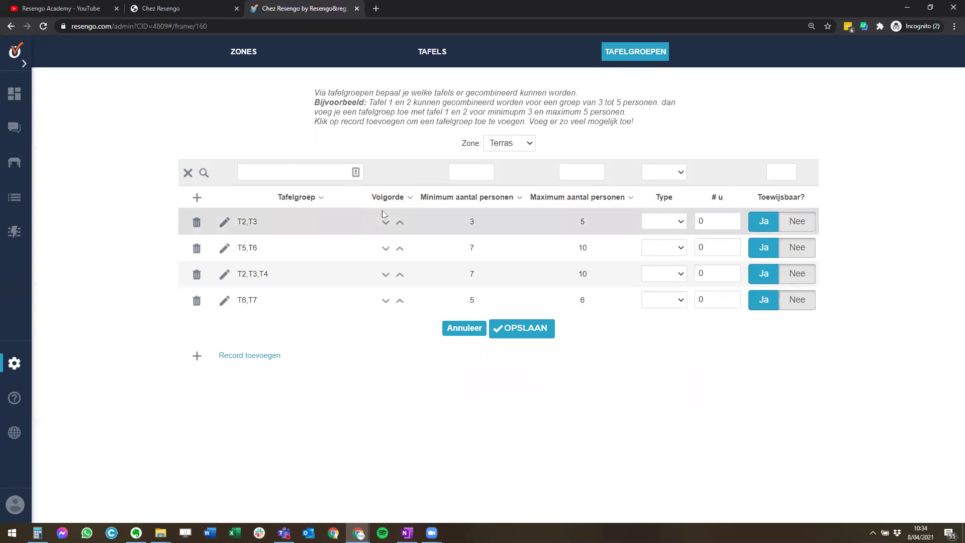
mouse_move(389, 204)
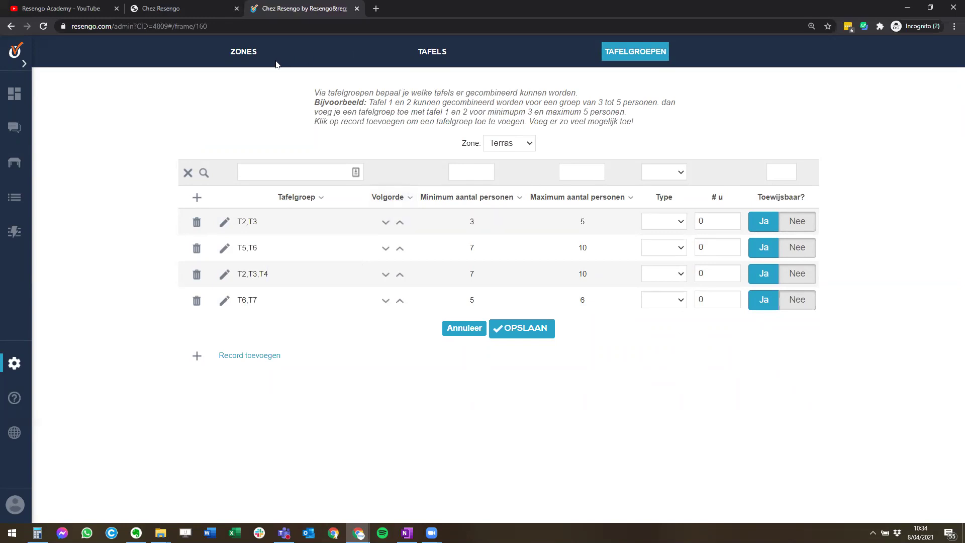
- Make Zaal and Veranda assignable and set Veranda's Geldig van to 01/07/2021
click(241, 53)
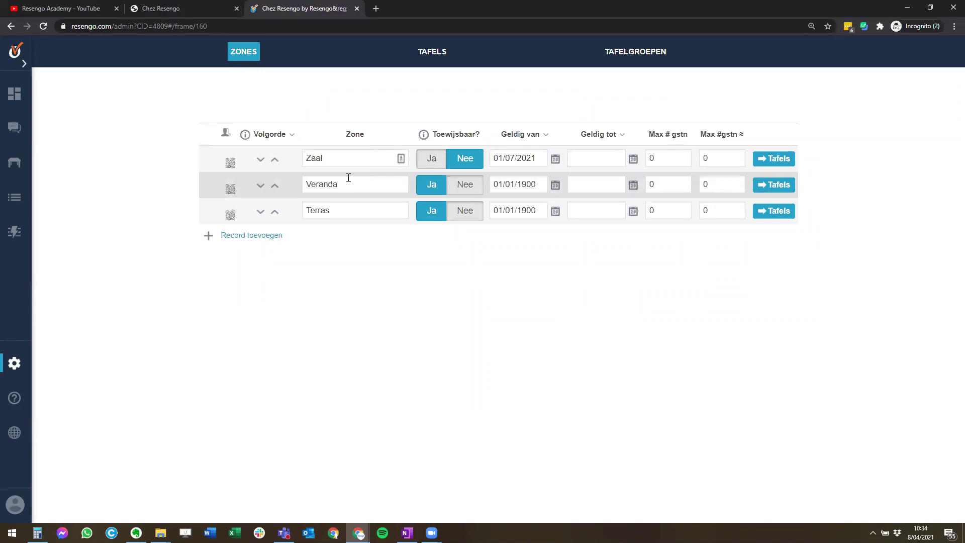
click(465, 185)
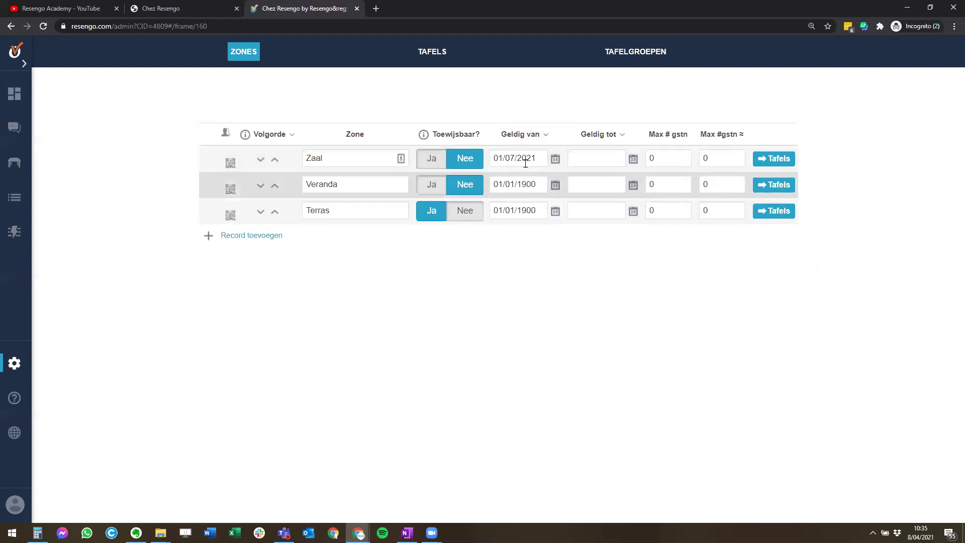
click(432, 159)
click(432, 184)
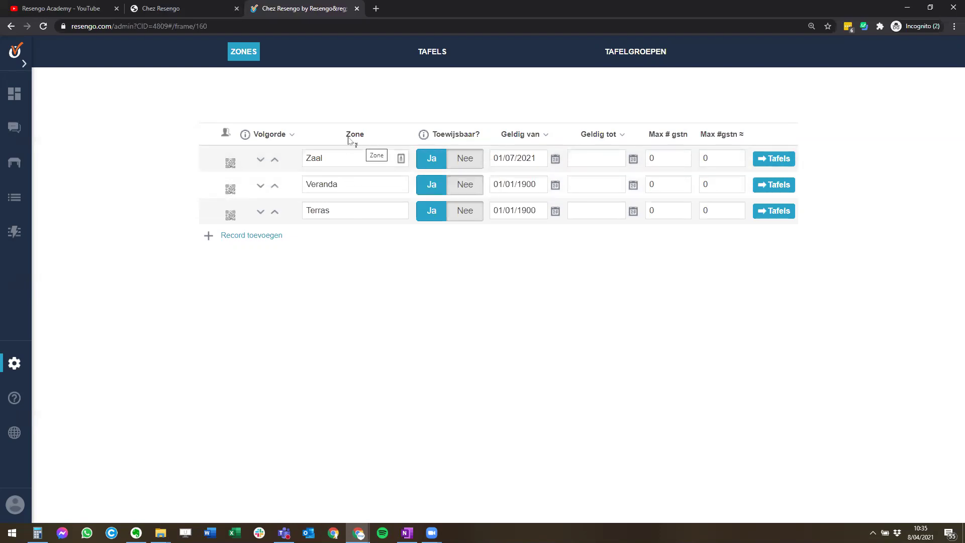
click(536, 184)
key(ctrl+a)
text(01/07/2021)
click(554, 304)
- Check the Terras zone's name and max guests, then bring up the i-Tafel settings options
click(347, 211)
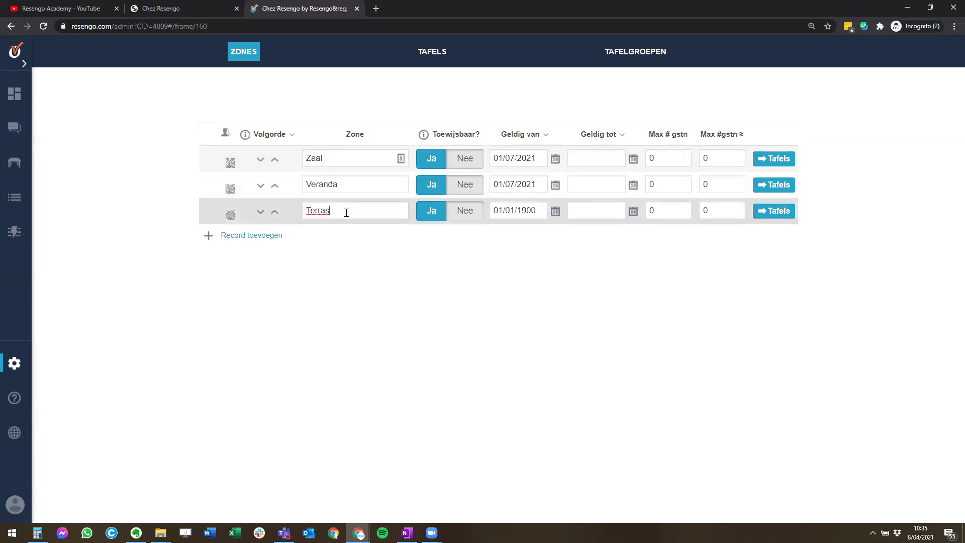
click(469, 282)
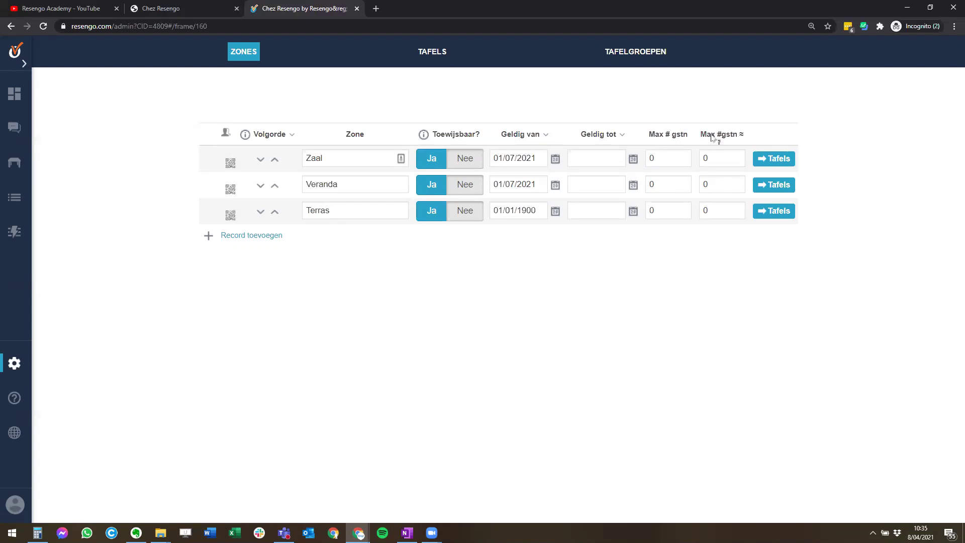
mouse_move(715, 137)
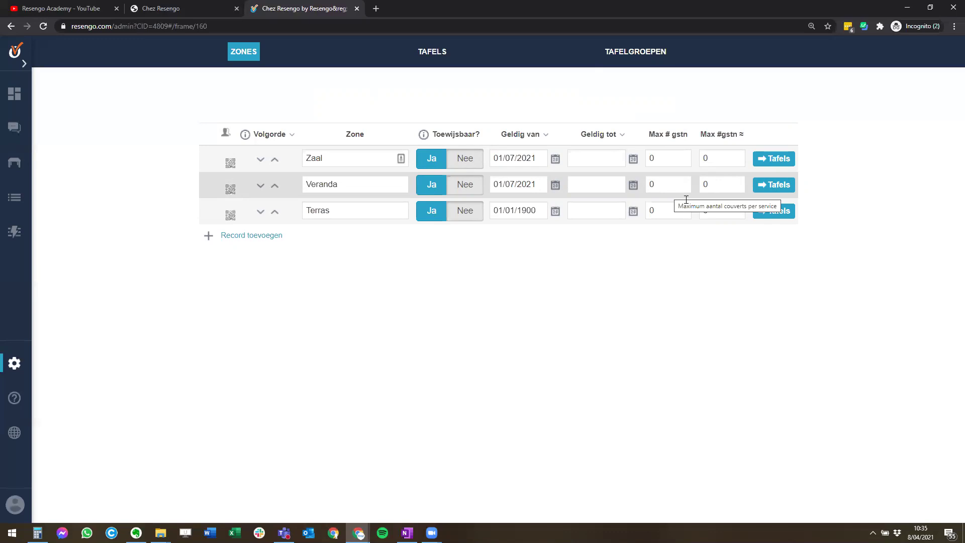
click(704, 210)
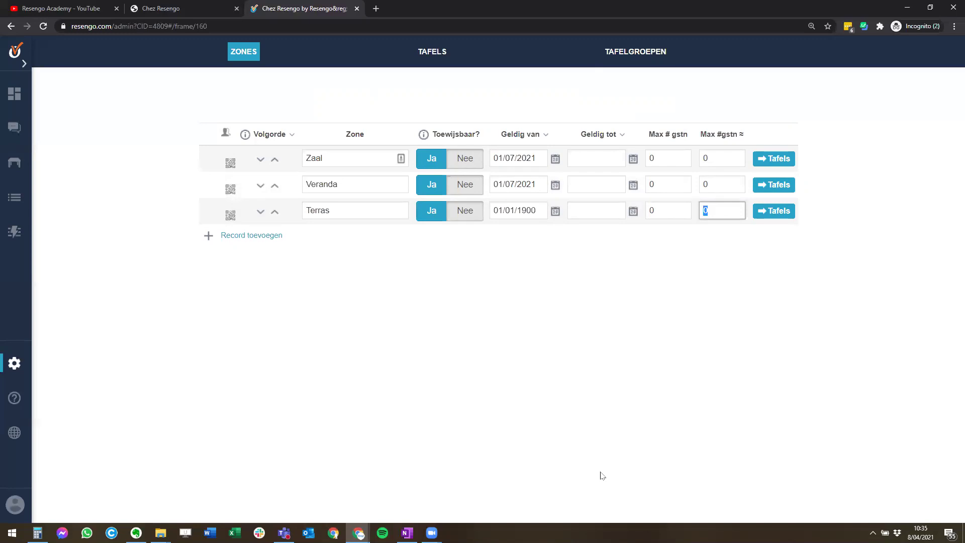
click(18, 363)
click(64, 209)
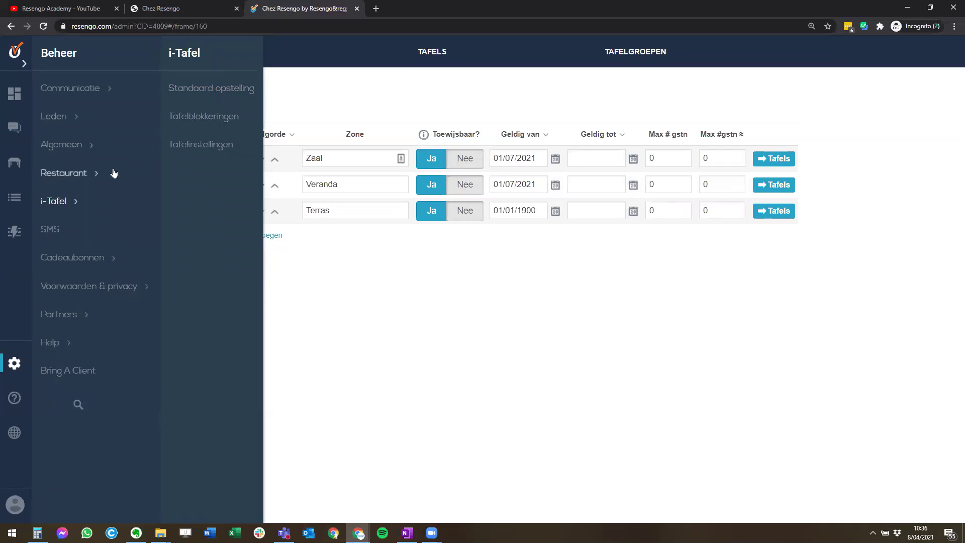
- Open Openingsuren (series), zoom out to show all columns, and edit the Ontbijt series
mouse_move(108, 173)
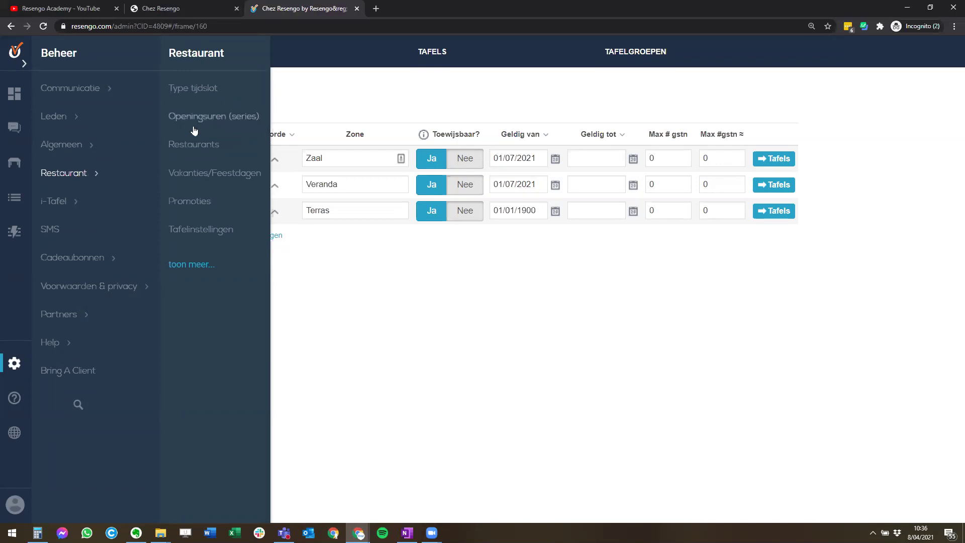
click(209, 118)
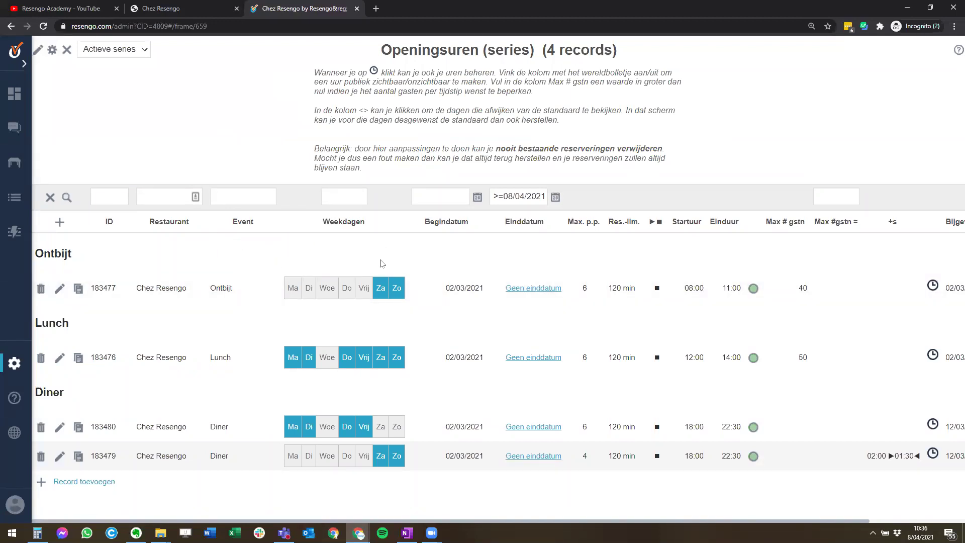
key(ctrl+minus)
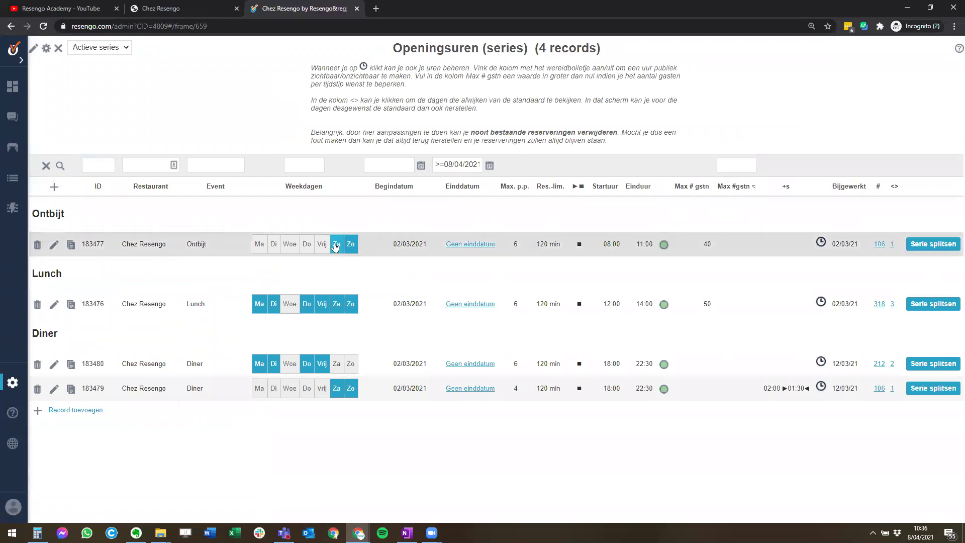
drag(393, 244, 429, 245)
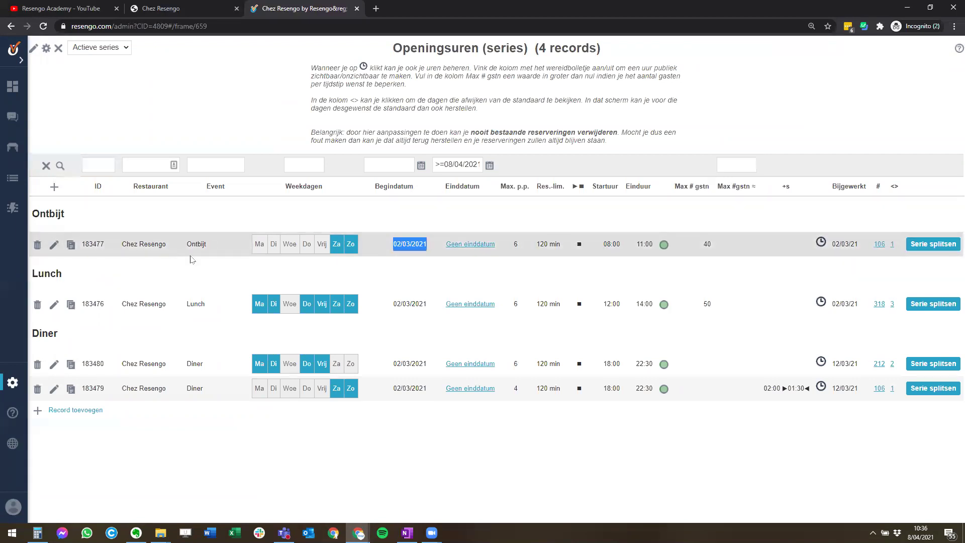
drag(603, 246, 646, 245)
click(399, 210)
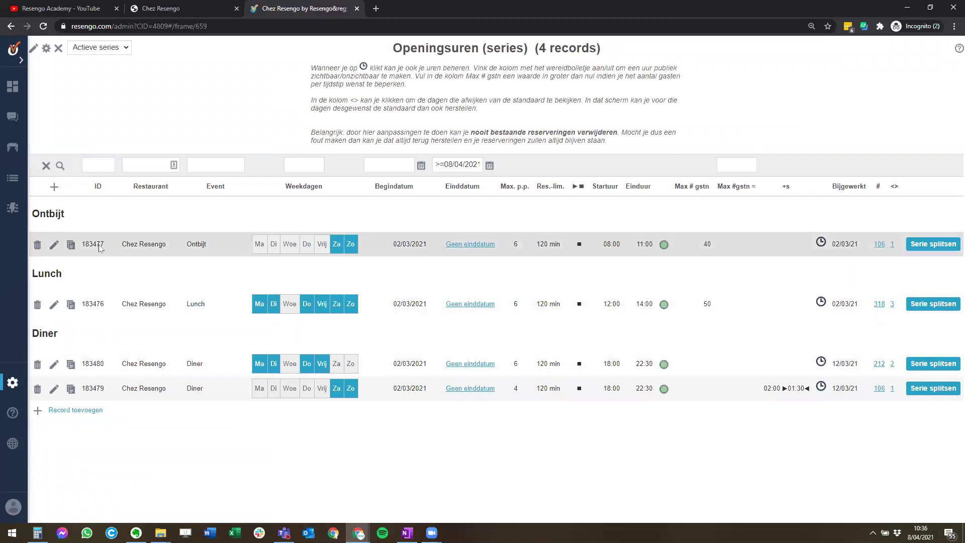
click(70, 245)
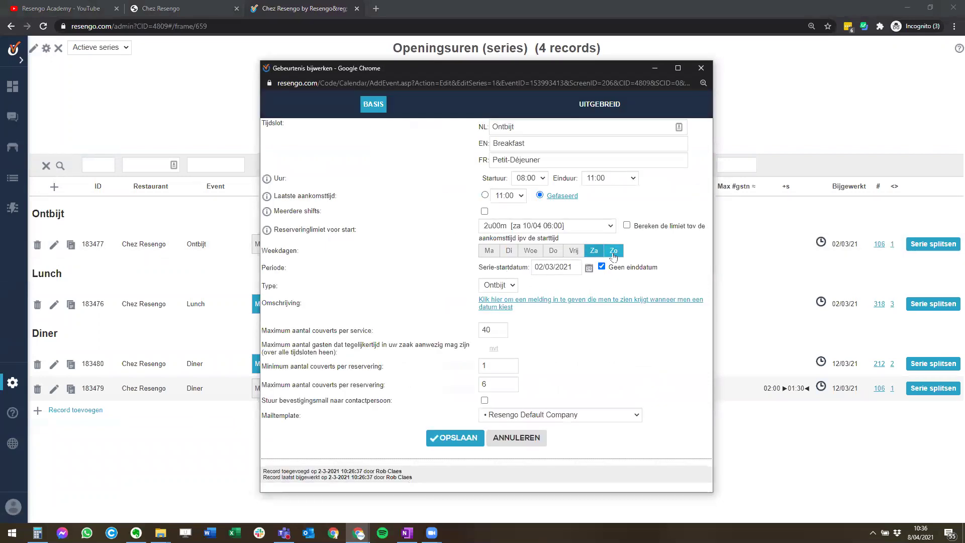
- Review Ontbijt's 40 covers per service and 1–6 per reservation, then cancel without saving
drag(279, 332, 367, 333)
click(489, 327)
click(566, 357)
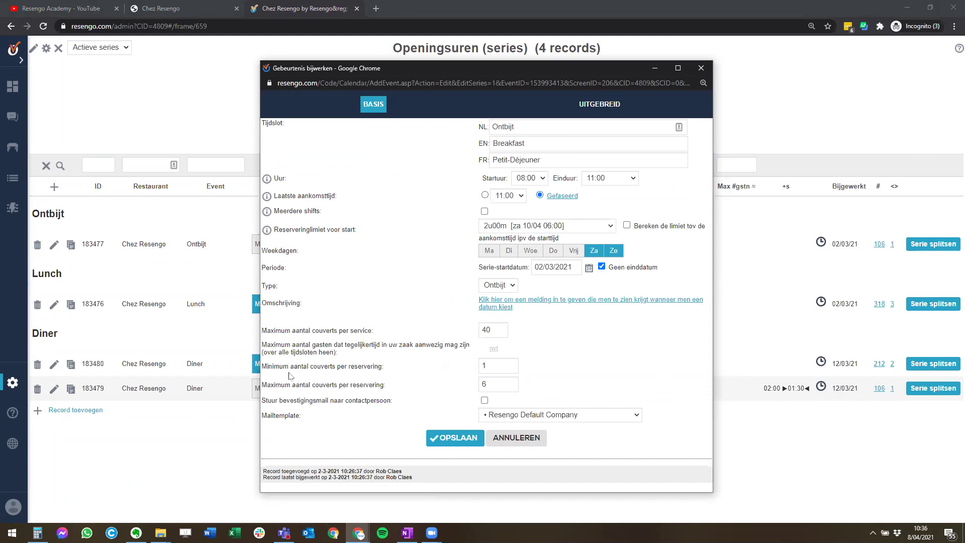
drag(338, 367, 376, 367)
drag(266, 385, 369, 385)
click(370, 385)
click(501, 444)
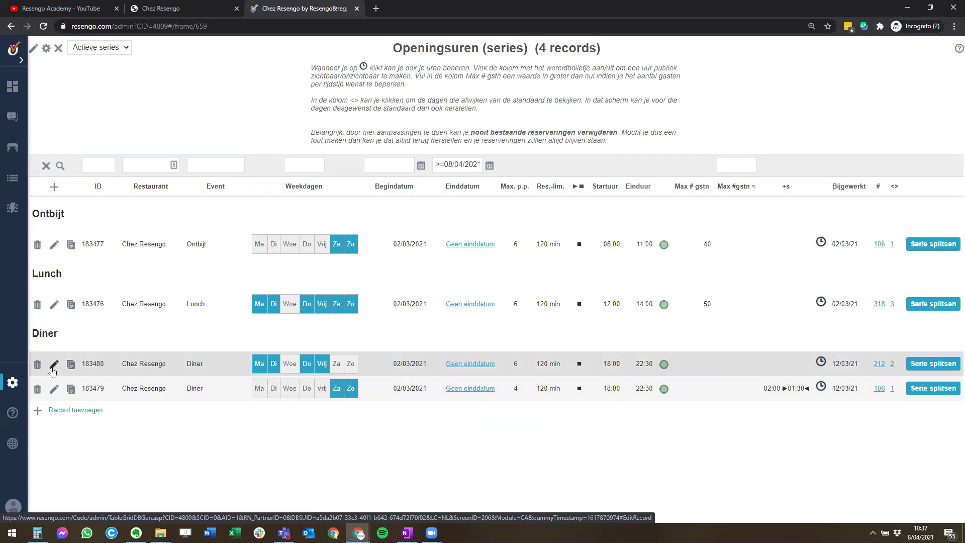
- Return to Beheer > Restaurant > Openingsuren (series), then go to the Helpdesk page
click(12, 378)
click(54, 156)
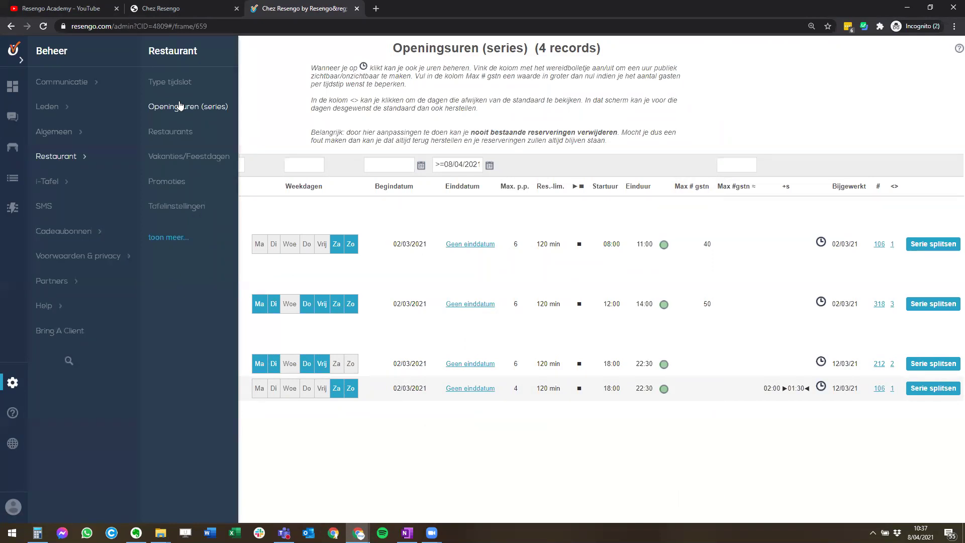
click(179, 105)
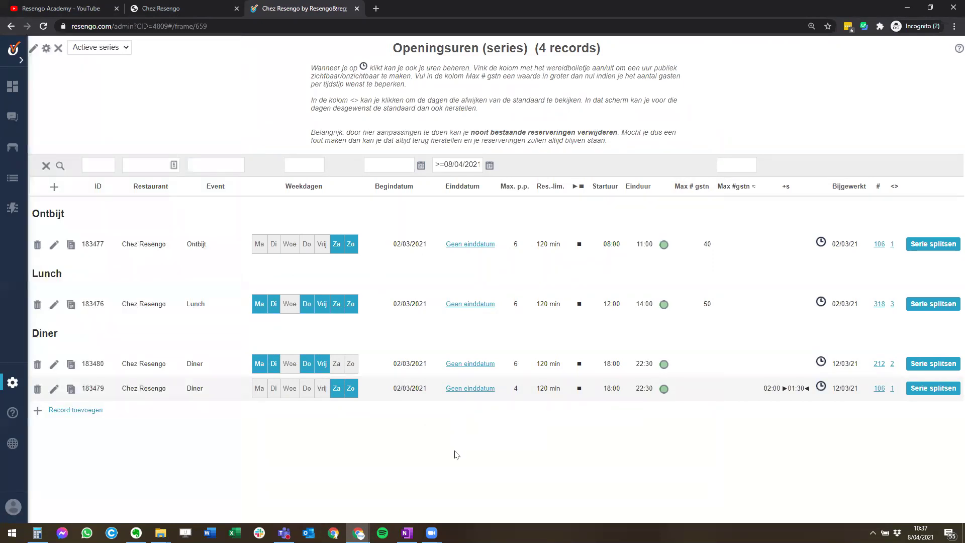
click(9, 423)
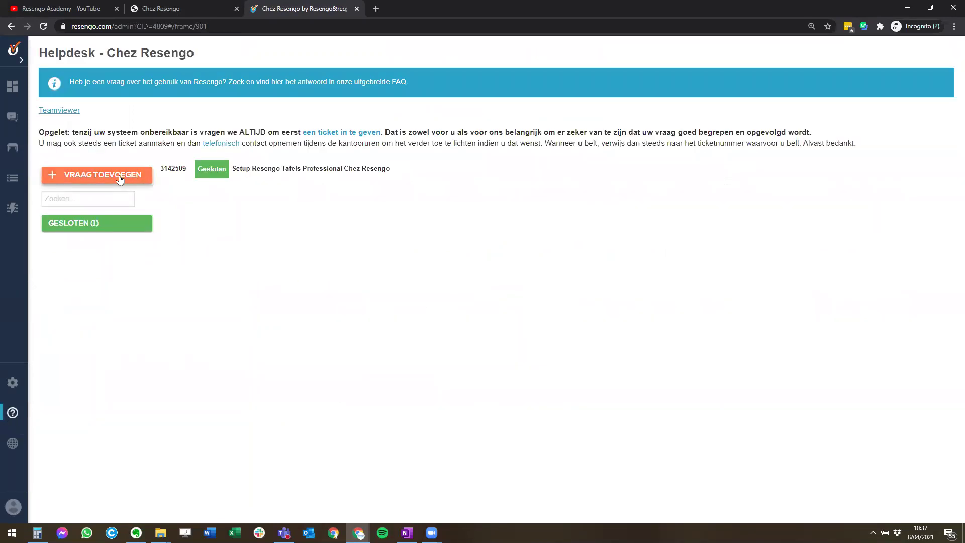
click(15, 389)
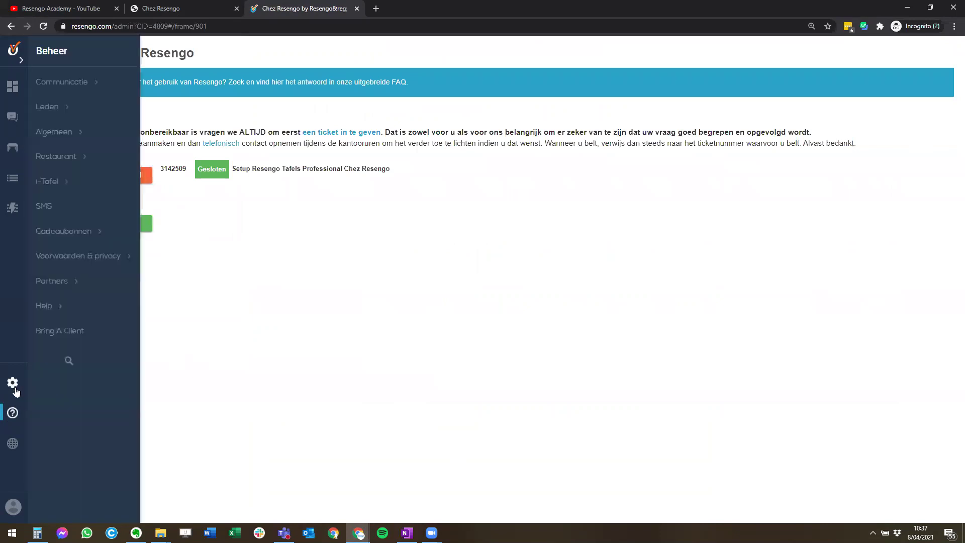
click(46, 306)
click(157, 82)
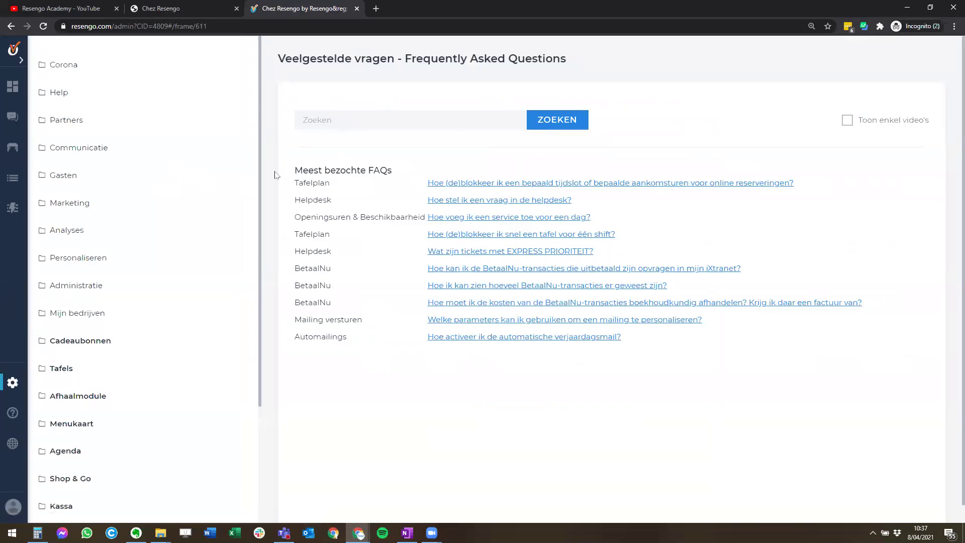
scroll(155, 224, down, 3)
click(71, 217)
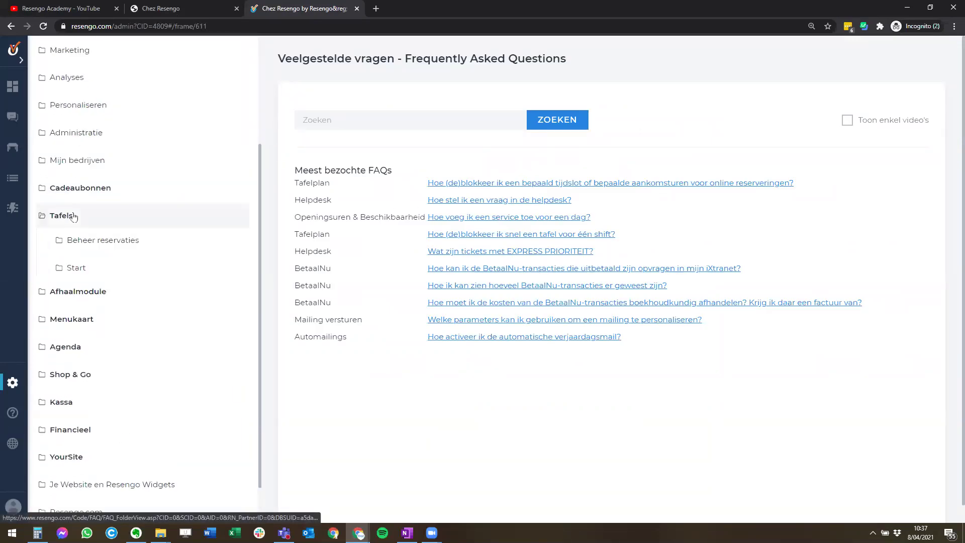
scroll(101, 252, down, 2)
click(85, 199)
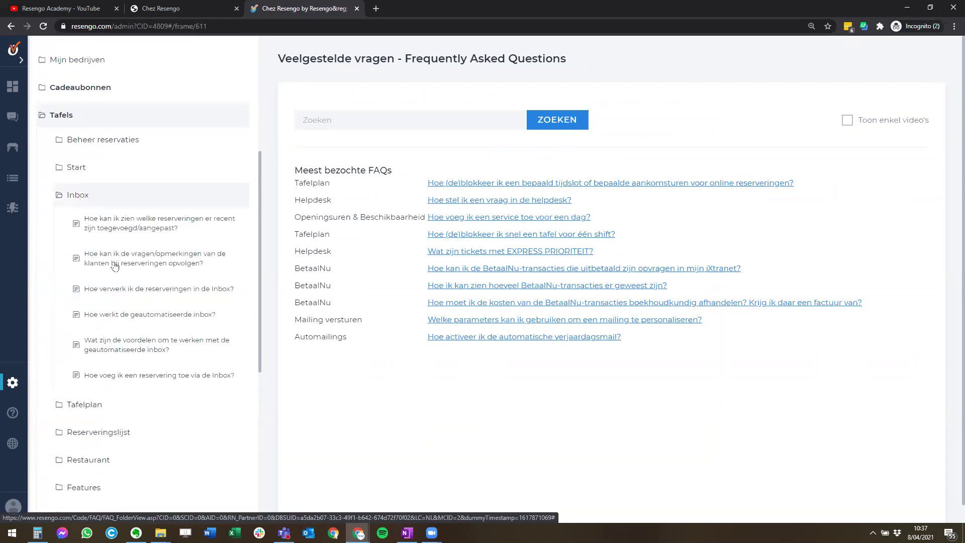
click(88, 197)
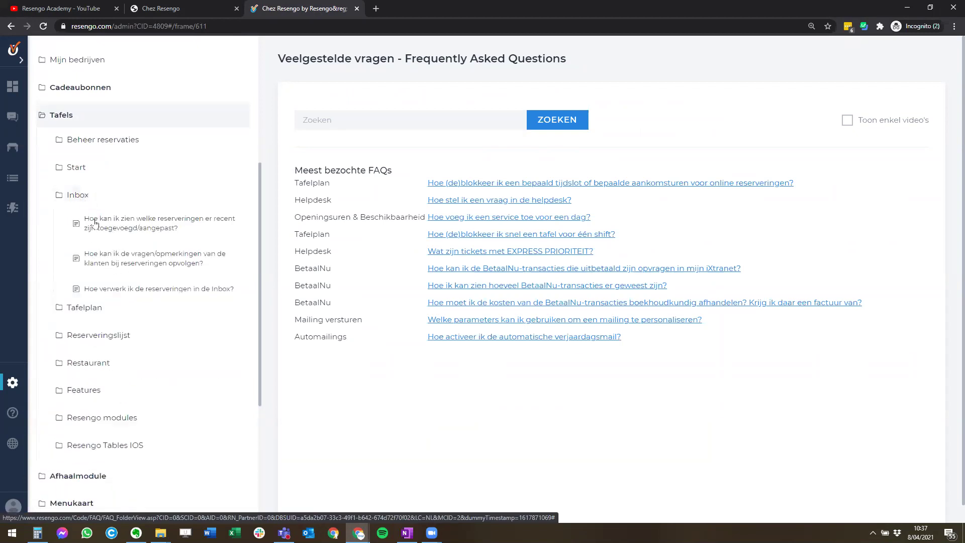
click(85, 222)
scroll(135, 264, down, 4)
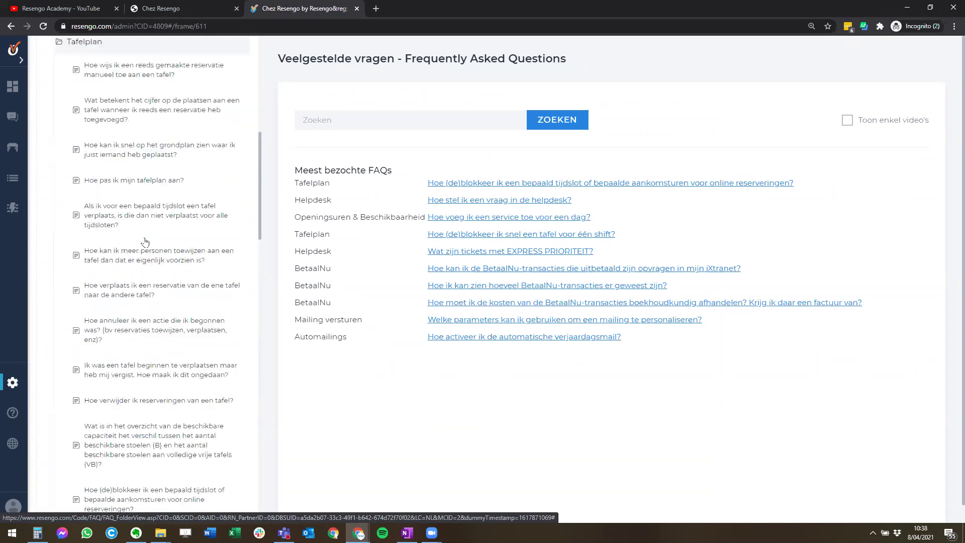
scroll(146, 244, up, 4)
click(91, 223)
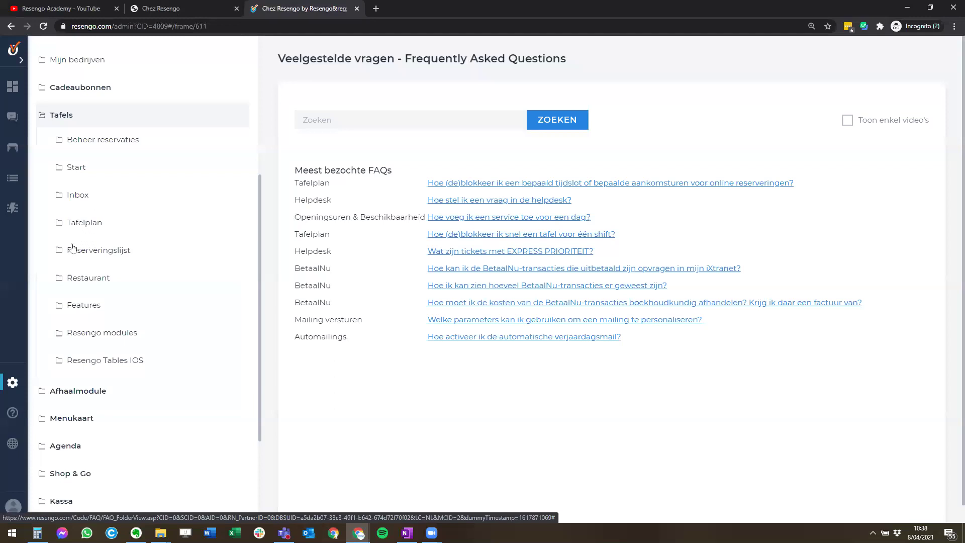
click(13, 417)
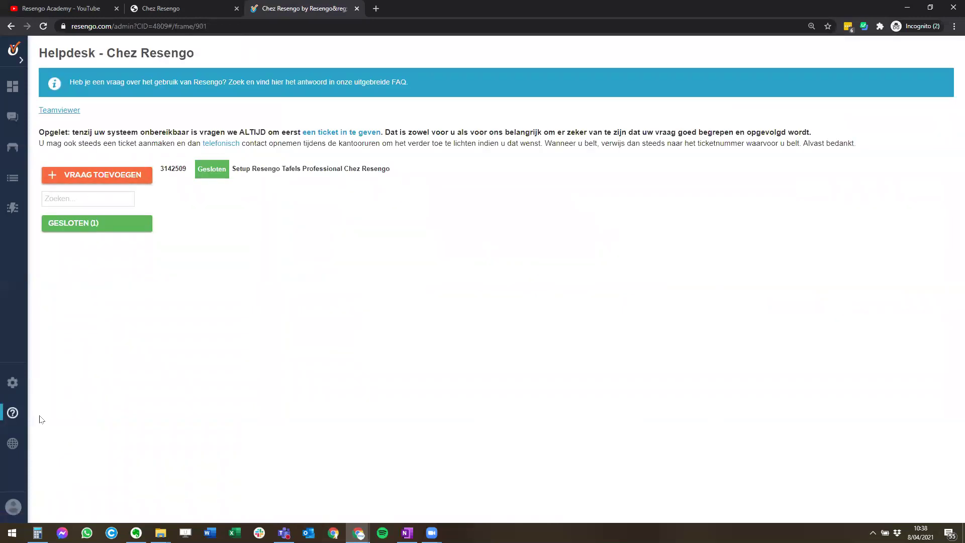